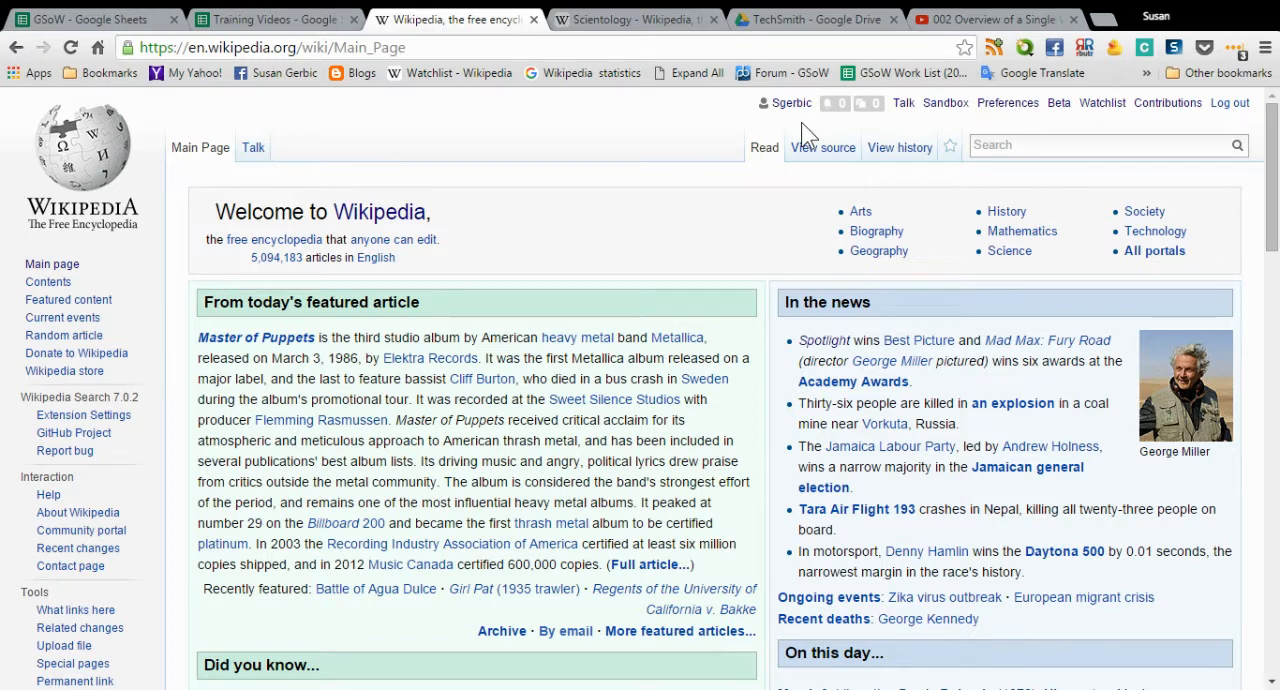
- Open the personal sandbox page for editing and enter the text "Hello everyone watching!"
{"action": "left_click", "coordinate": [945, 104]}
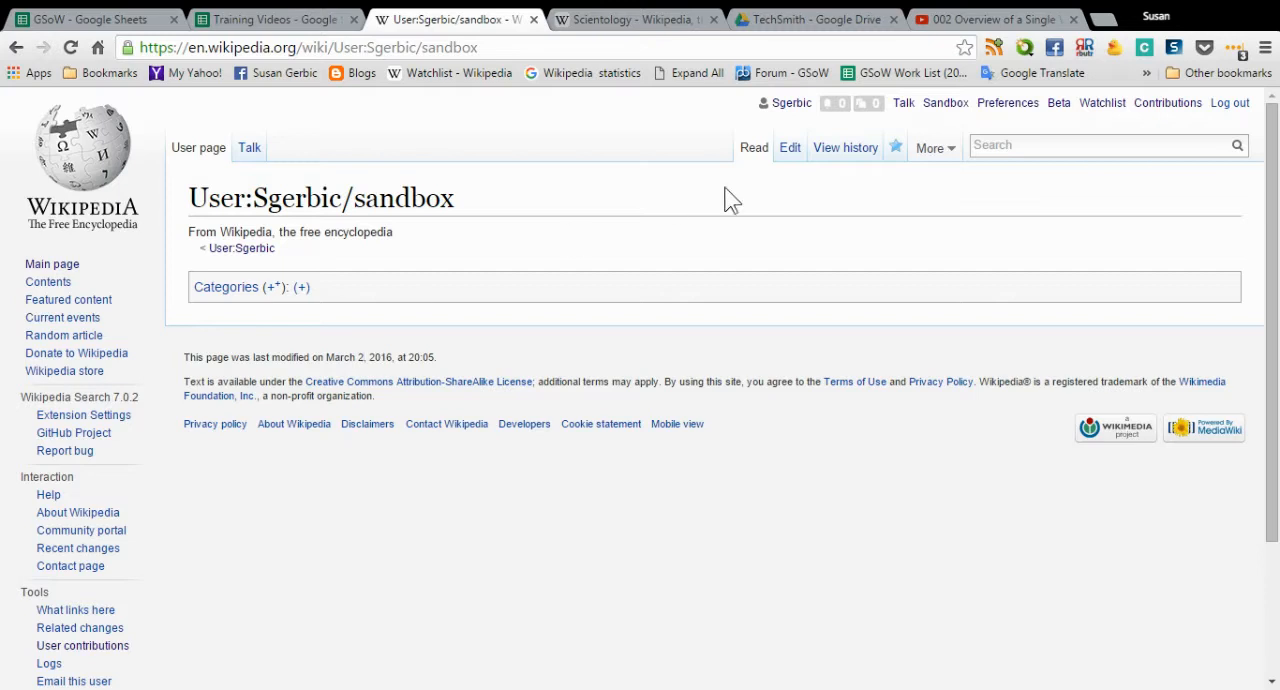
{"action": "left_click", "coordinate": [791, 156]}
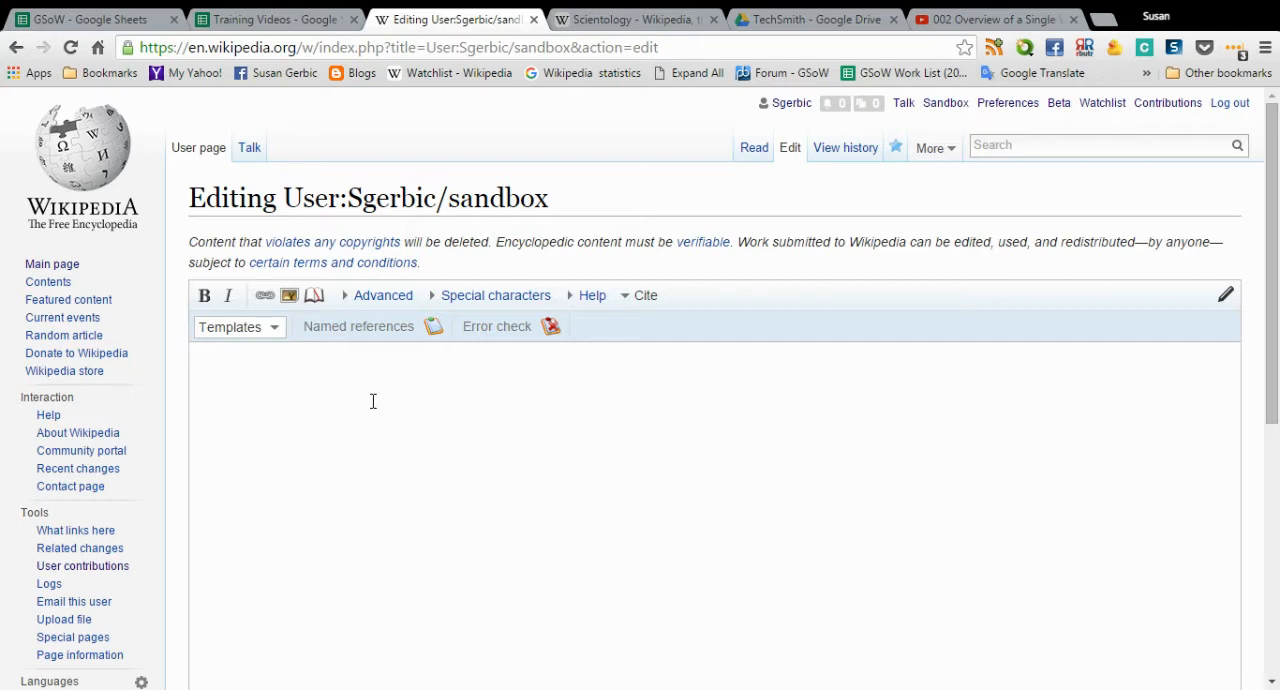
{"action": "type", "text": "Hello everyone watching"}
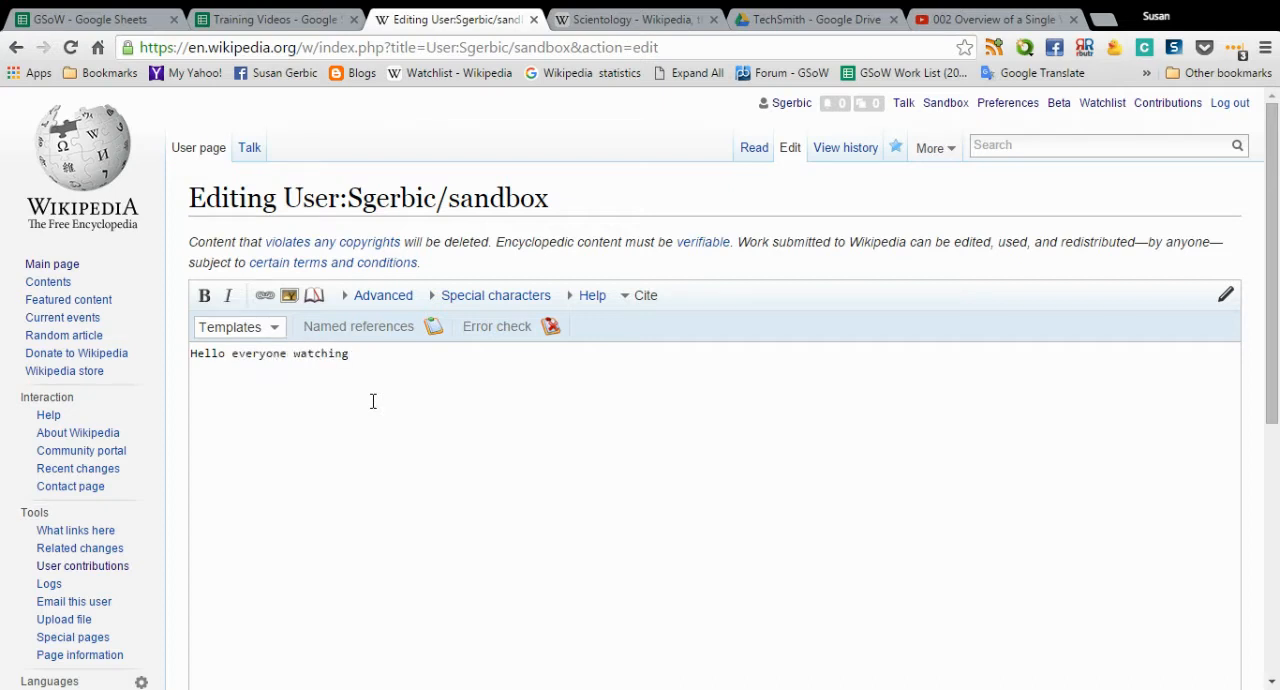
{"action": "type", "text": "!"}
- Duplicate the "Hello everyone watching!" line below the original, leaving blank lines between the two
{"action": "left_click_drag", "start_coordinate": [378, 354], "coordinate": [169, 343]}
{"action": "key", "text": "ctrl+c"}
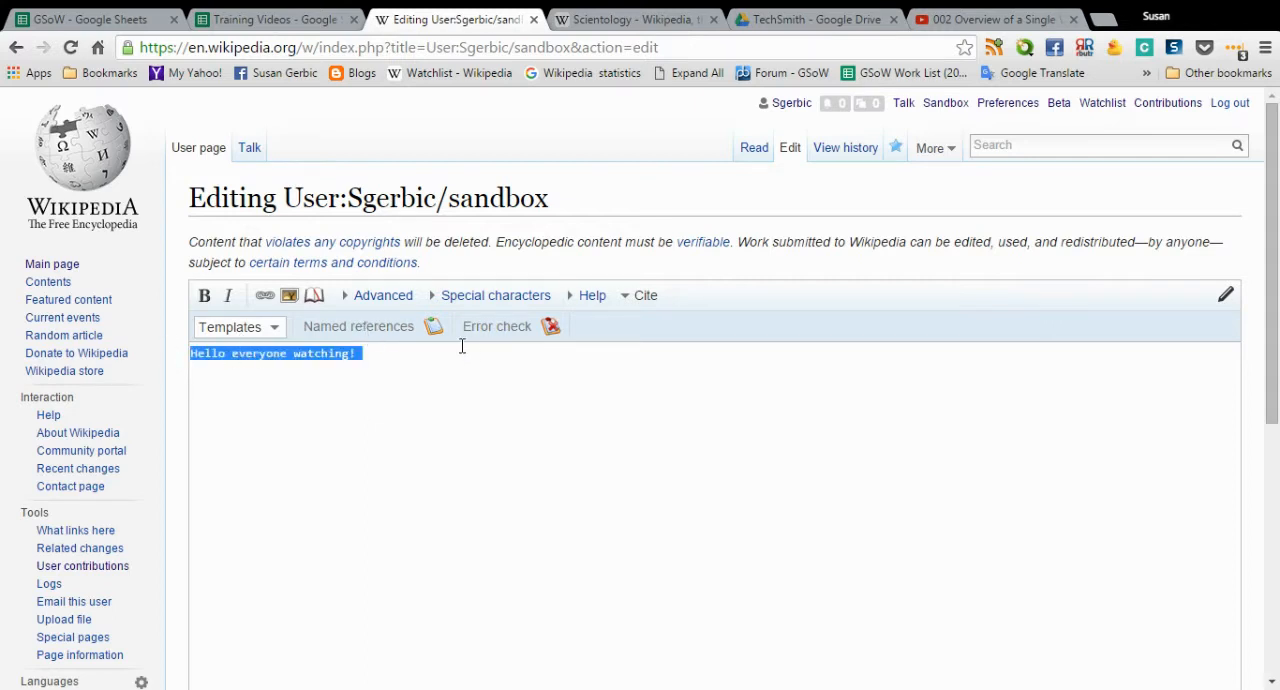
{"action": "left_click", "coordinate": [391, 362]}
{"action": "key", "text": "Return"}
{"action": "key", "text": "ctrl+v"}
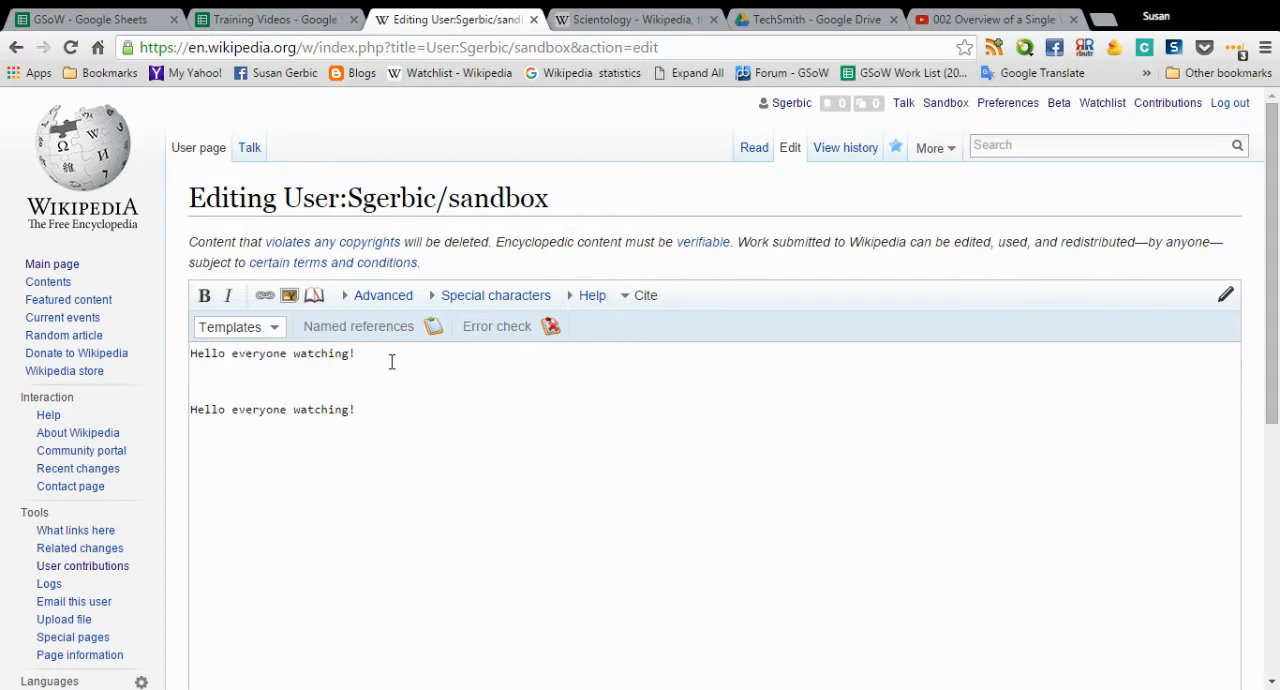
{"action": "key", "text": "Return"}
- Format the second "Hello everyone watching!" line as bold and the first one as italic
{"action": "left_click_drag", "start_coordinate": [370, 410], "coordinate": [175, 408]}
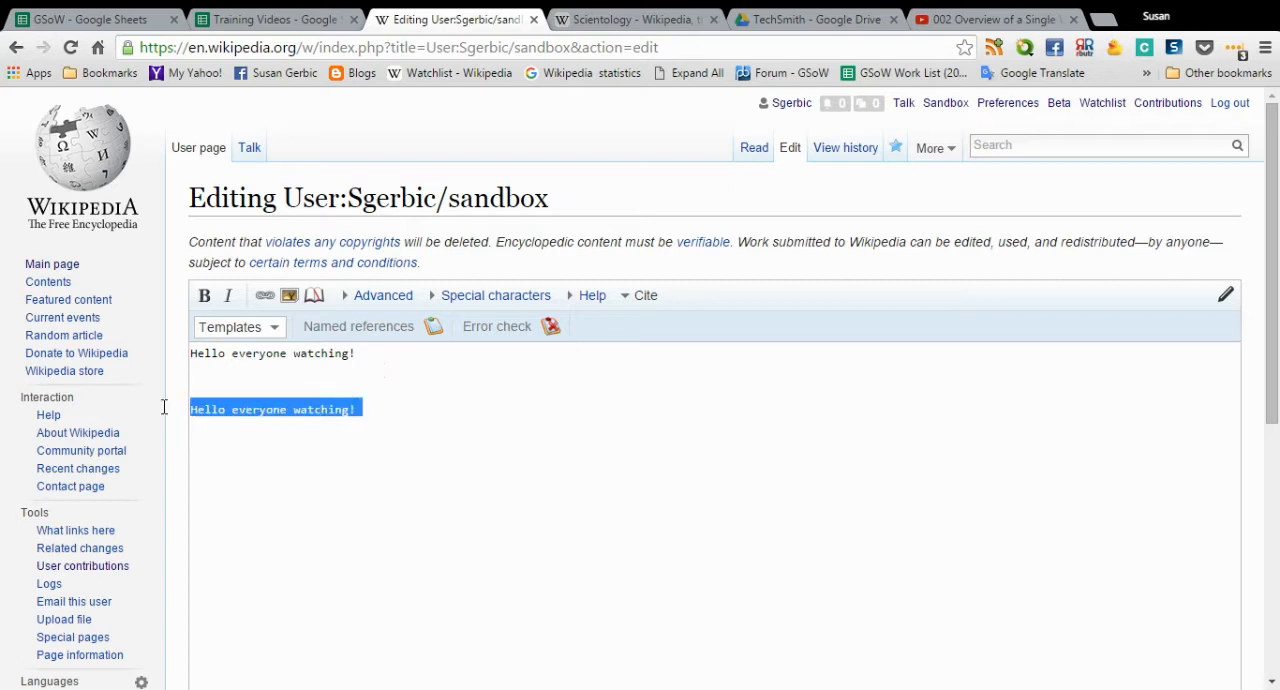
{"action": "left_click", "coordinate": [205, 298]}
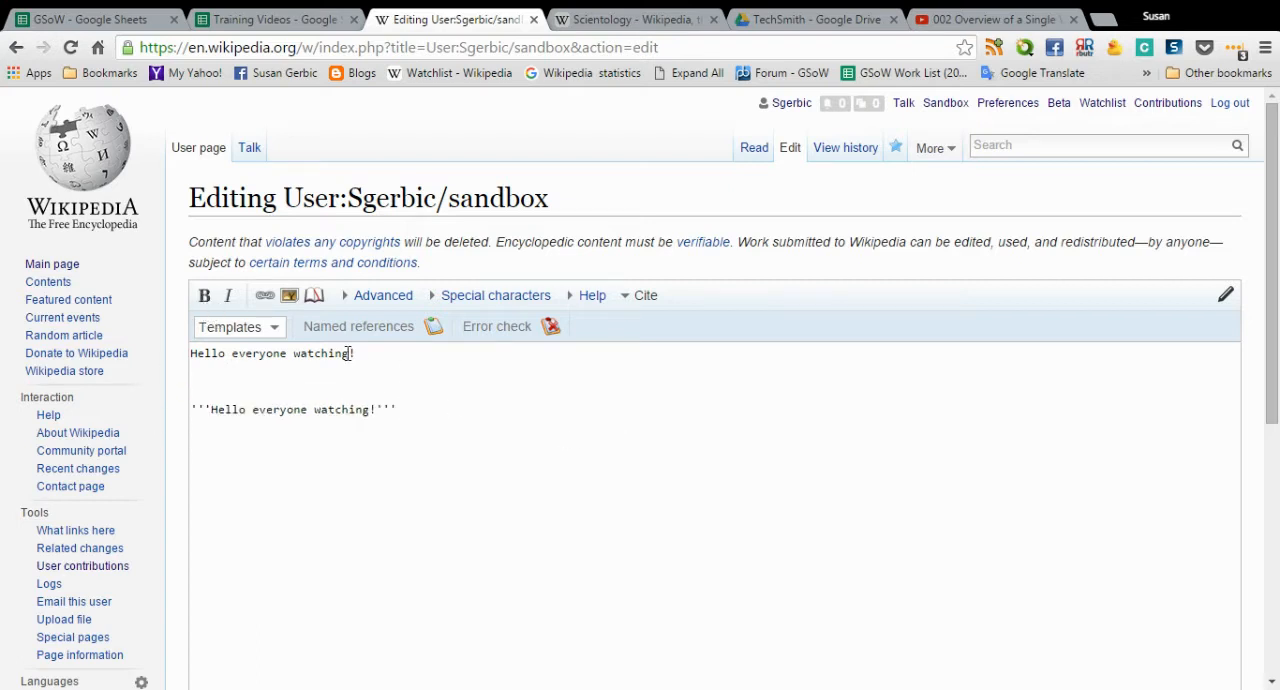
{"action": "left_click_drag", "start_coordinate": [363, 353], "coordinate": [155, 352]}
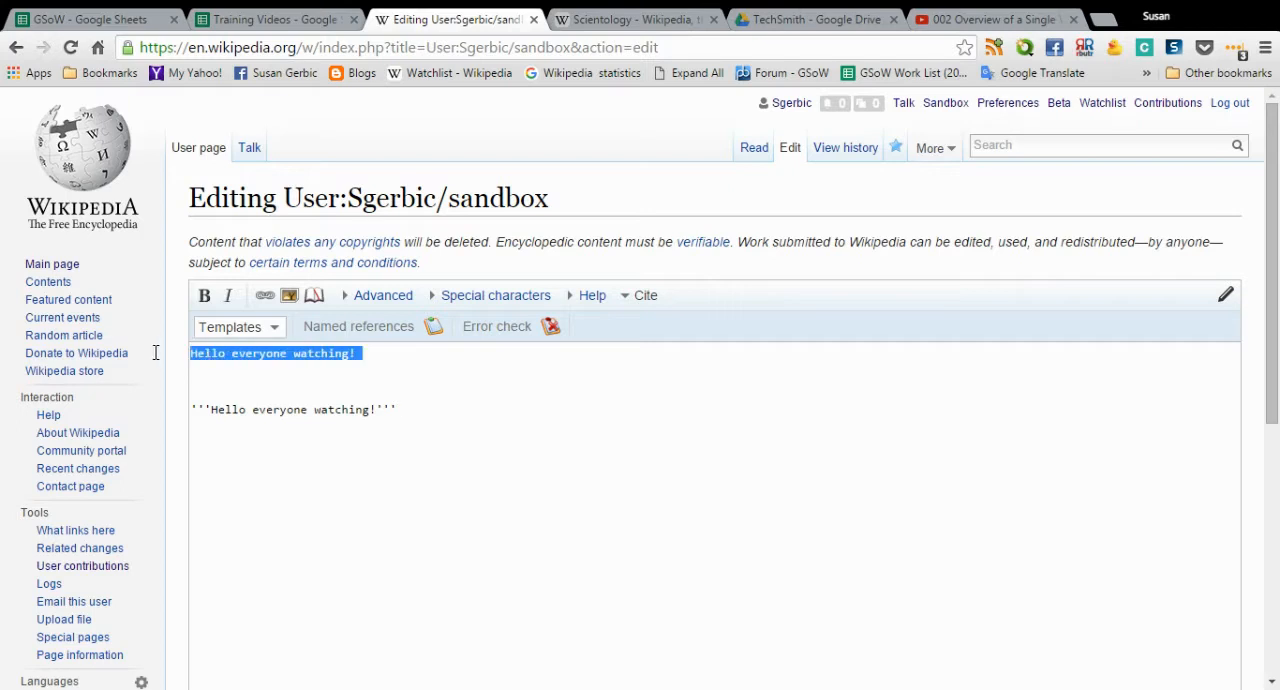
{"action": "left_click", "coordinate": [228, 296]}
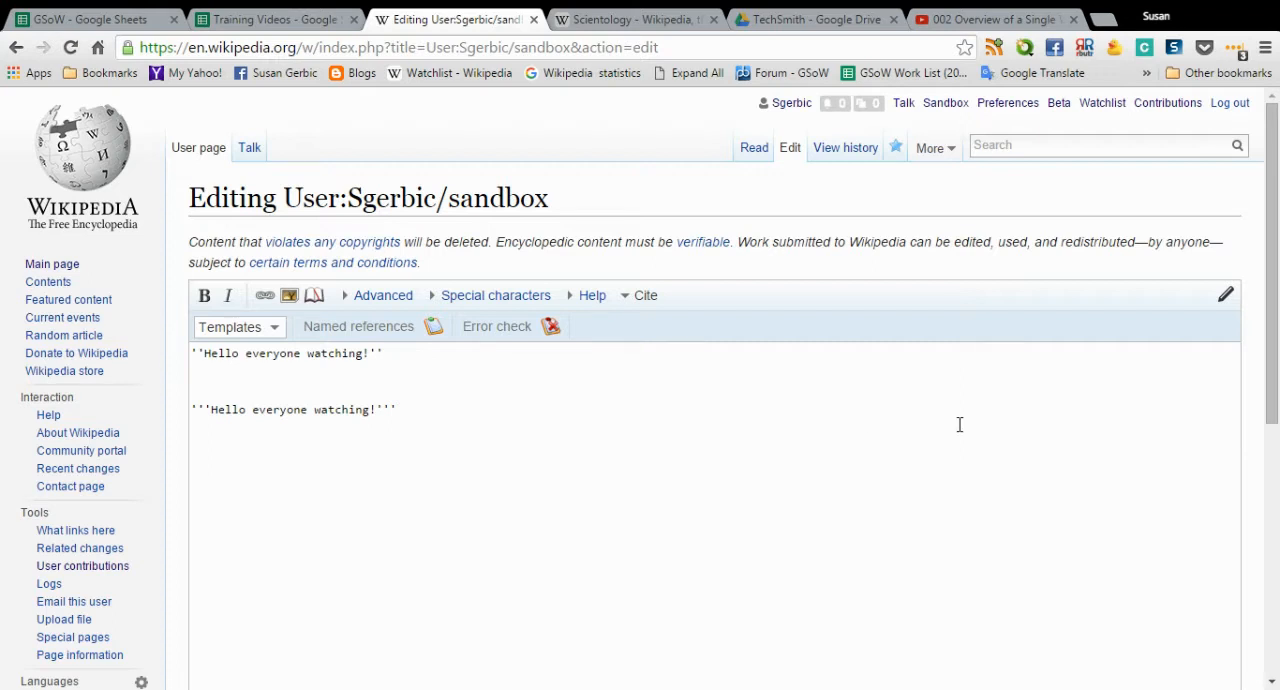
- Enter "playing around" as the edit summary and show a preview of the sandbox page
{"action": "scroll", "coordinate": [880, 384], "scroll_direction": "down", "scroll_amount": 4}
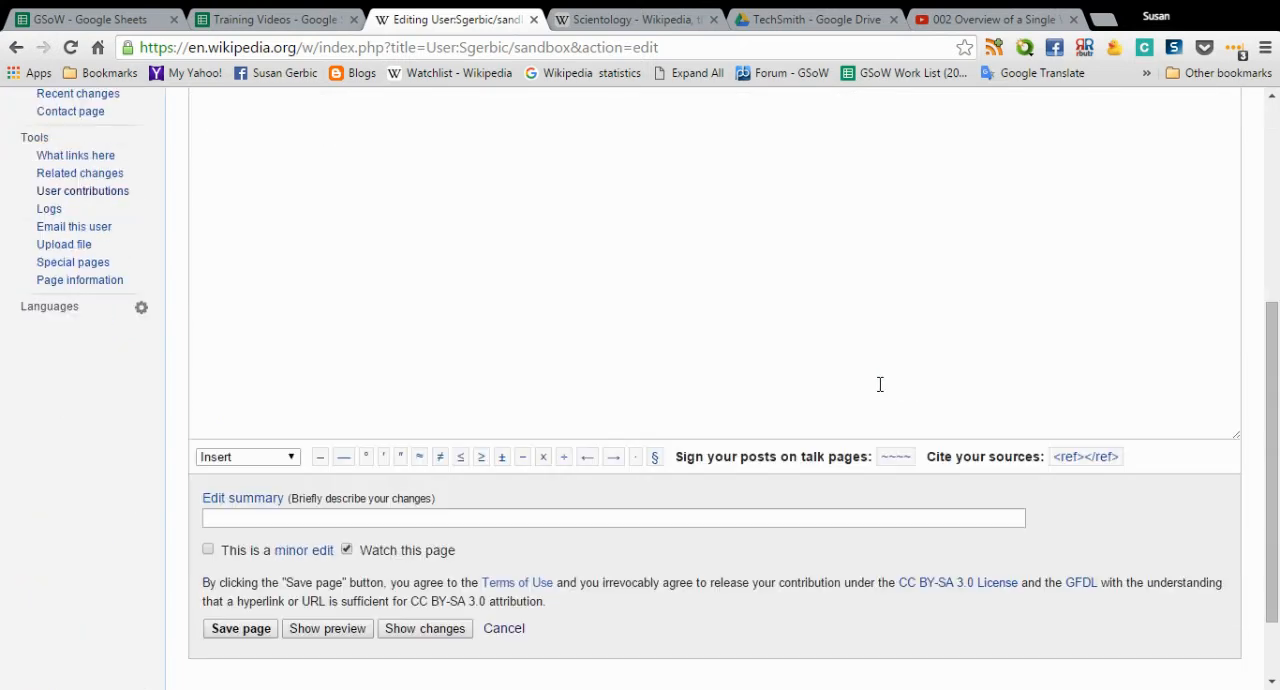
{"action": "left_click", "coordinate": [291, 521]}
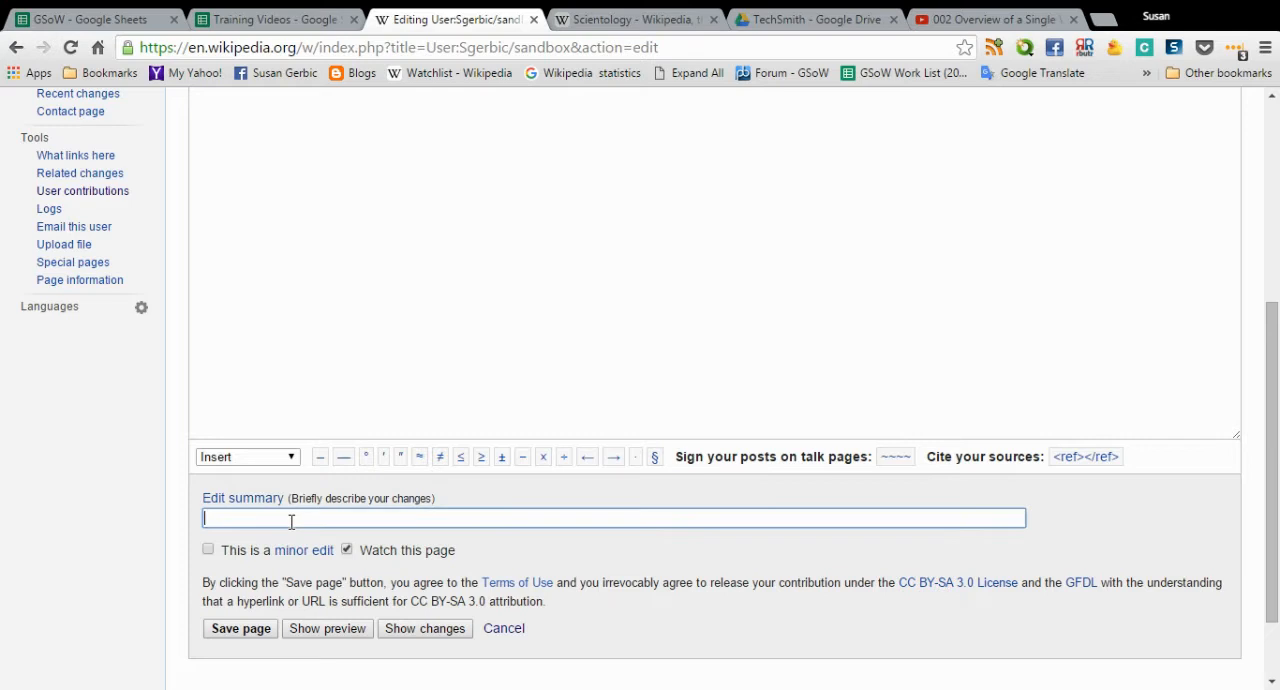
{"action": "type", "text": "pay"}
{"action": "key", "text": "BackSpace"}
{"action": "key", "text": "BackSpace"}
{"action": "type", "text": "laying around"}
{"action": "left_click", "coordinate": [312, 628]}
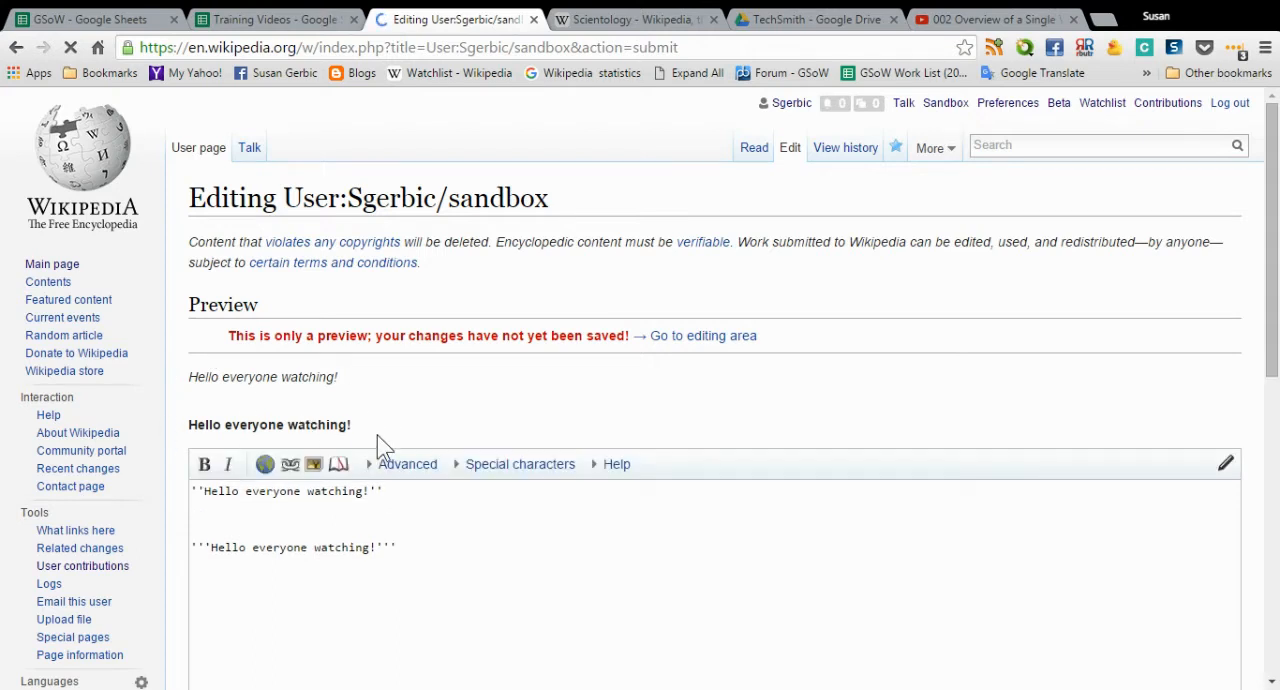
- Review the previewed greeting lines and save the sandbox page
{"action": "scroll", "coordinate": [900, 358], "scroll_direction": "down", "scroll_amount": 1}
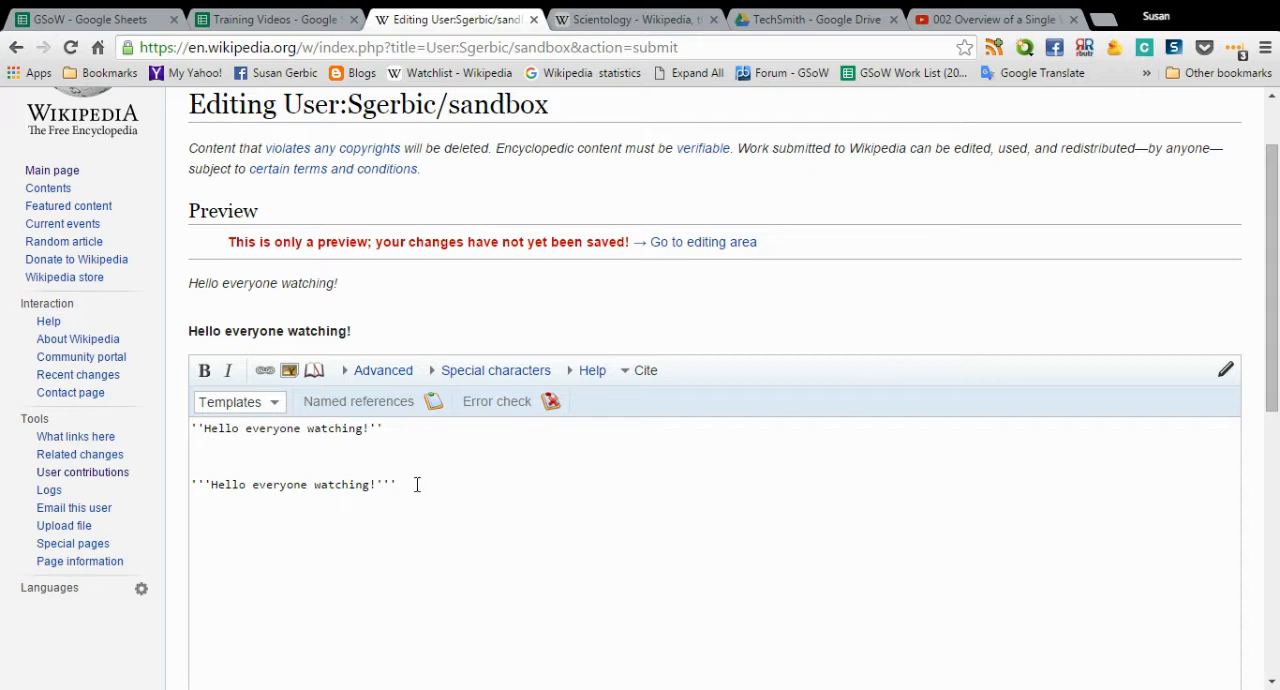
{"action": "scroll", "coordinate": [375, 450], "scroll_direction": "down", "scroll_amount": 2}
{"action": "scroll", "coordinate": [375, 450], "scroll_direction": "down", "scroll_amount": 3}
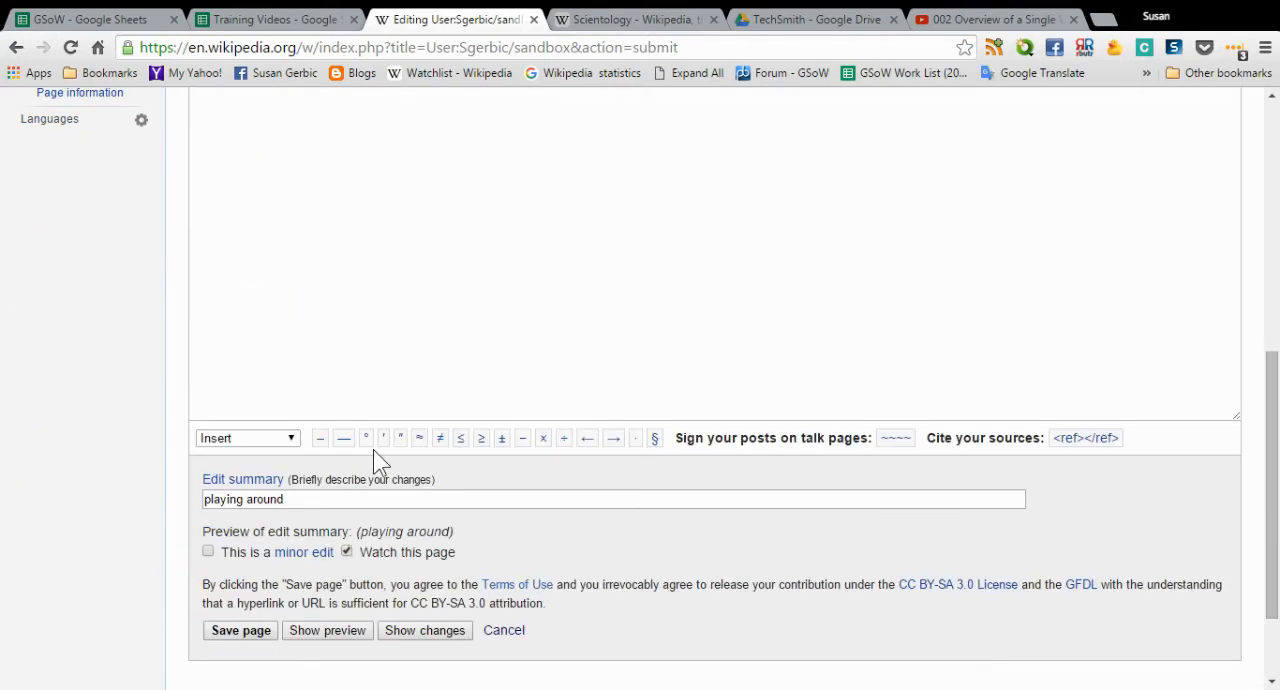
{"action": "left_click", "coordinate": [256, 631]}
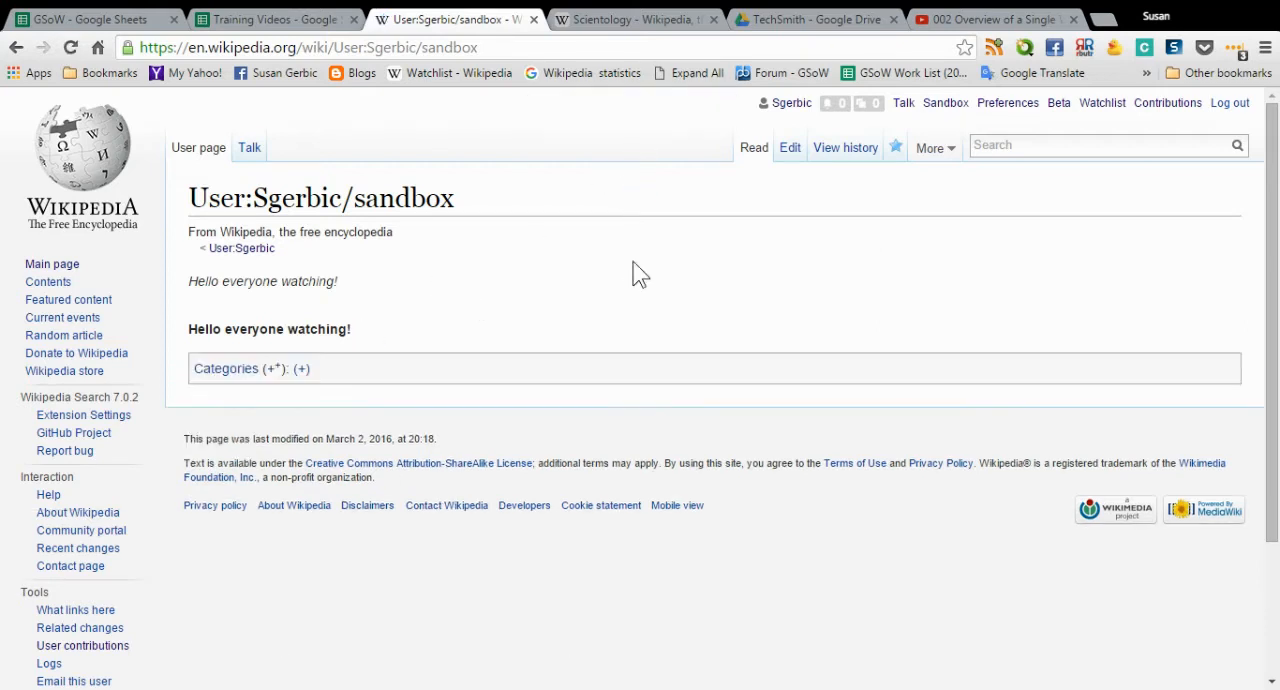
- Reopen the sandbox for editing, remove the bold markup around the second greeting, and preview the page
{"action": "left_click", "coordinate": [790, 149]}
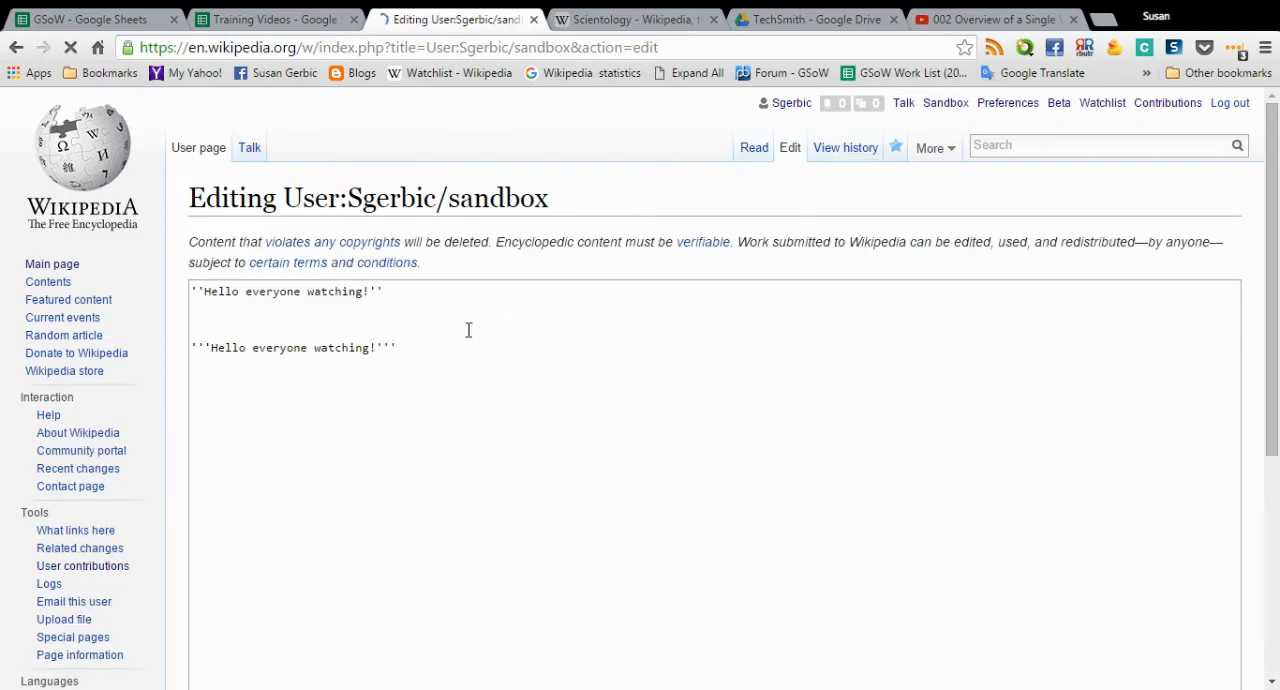
{"action": "left_click", "coordinate": [414, 340]}
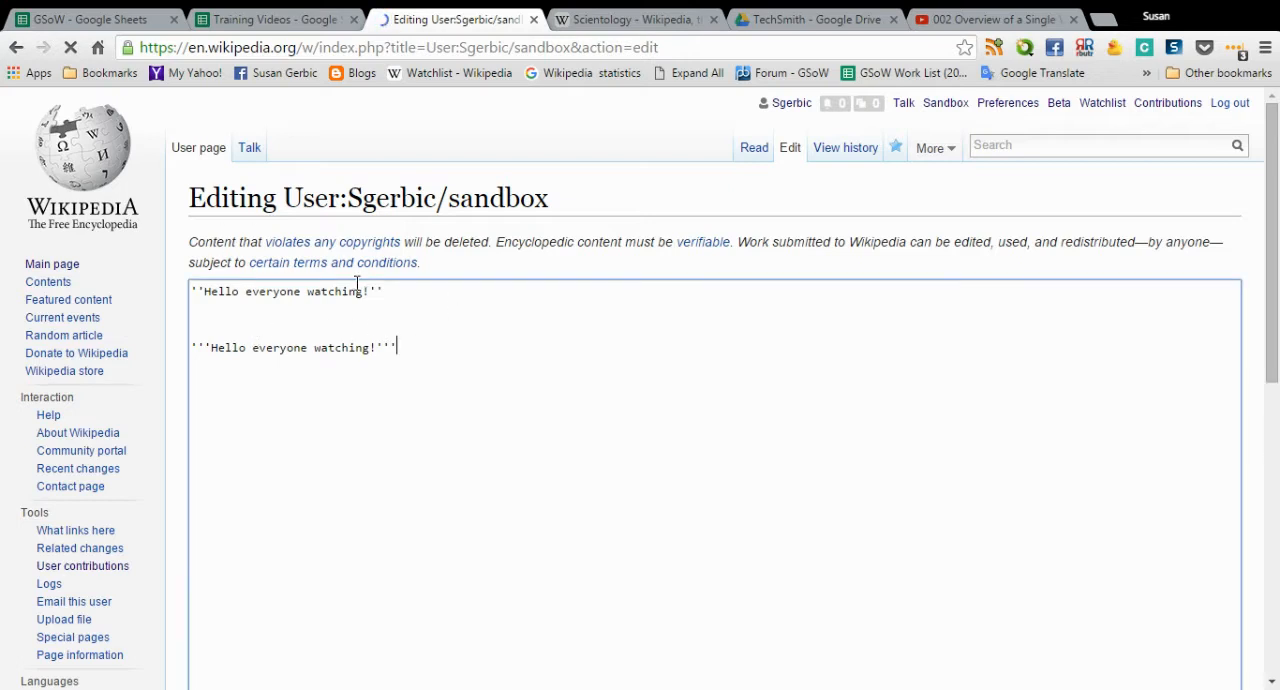
{"action": "key", "text": "BackSpace"}
{"action": "key", "text": "BackSpace"}
{"action": "key", "text": "BackSpace"}
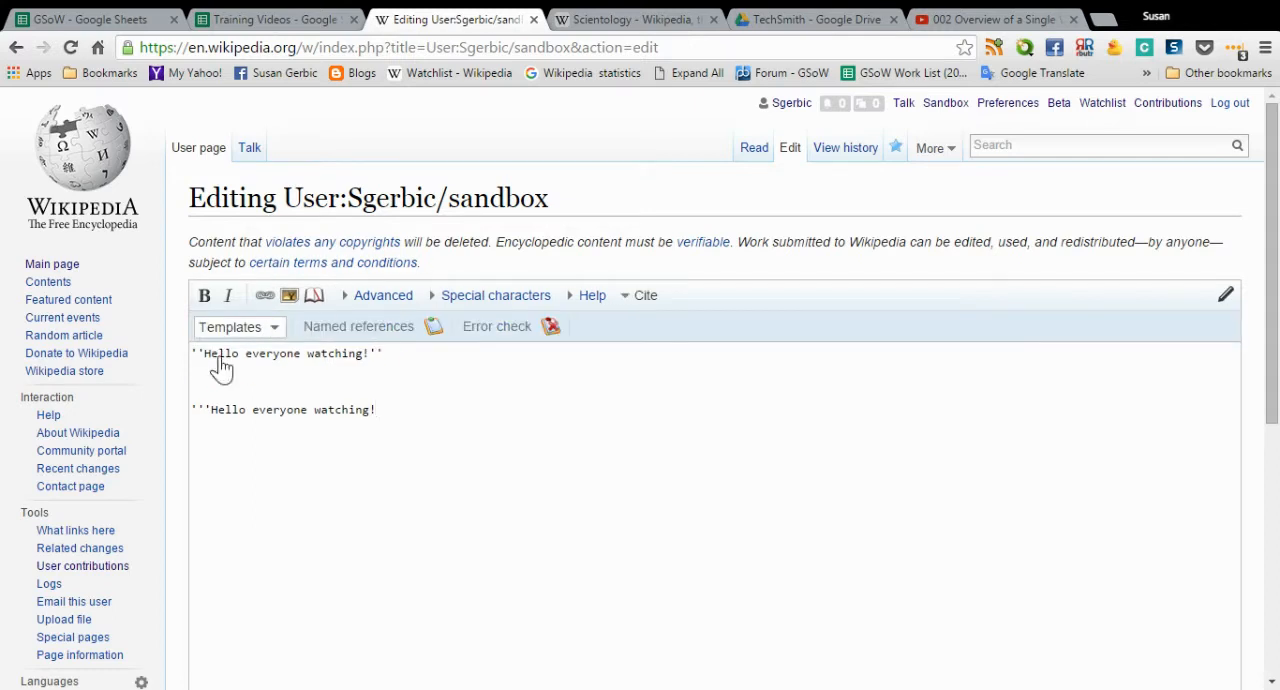
{"action": "left_click_drag", "start_coordinate": [211, 409], "coordinate": [183, 418]}
{"action": "key", "text": "BackSpace"}
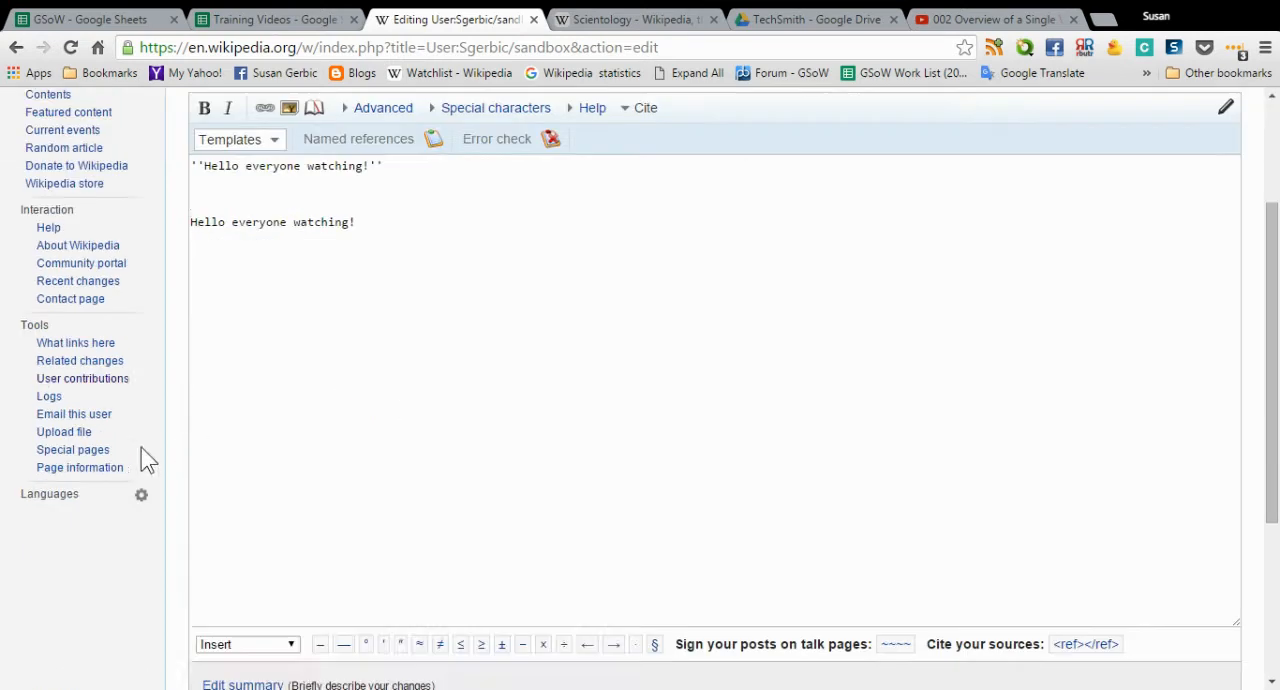
{"action": "scroll", "coordinate": [180, 450], "scroll_direction": "down", "scroll_amount": 5}
{"action": "left_click", "coordinate": [320, 538]}
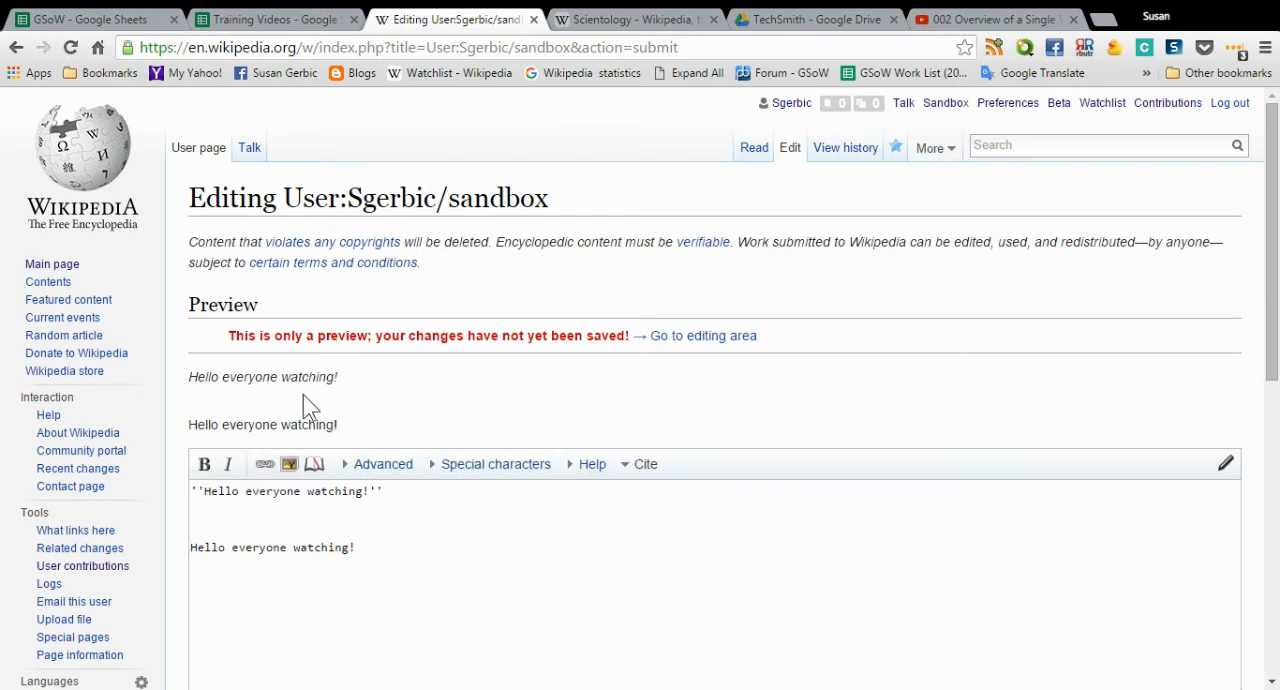
- Add blank space below the second greeting in the sandbox text
{"action": "left_click", "coordinate": [464, 555]}
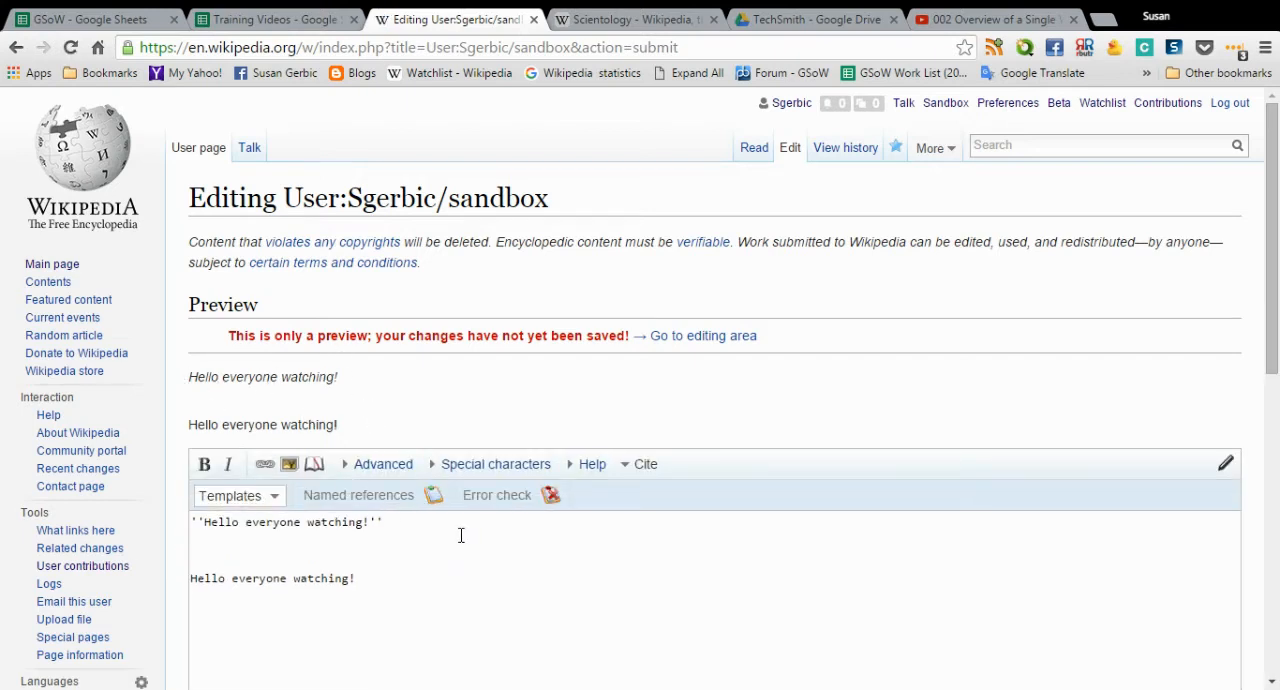
{"action": "scroll", "coordinate": [461, 535], "scroll_direction": "down", "scroll_amount": 1}
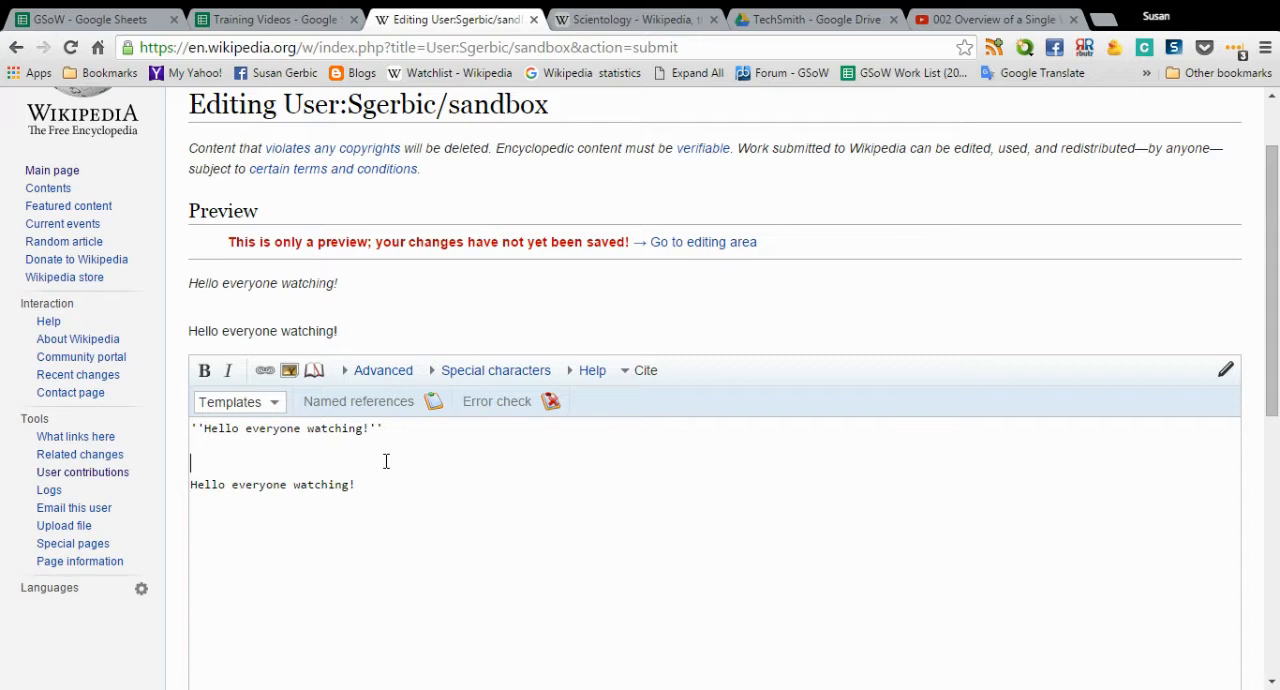
{"action": "scroll", "coordinate": [386, 461], "scroll_direction": "down", "scroll_amount": 1}
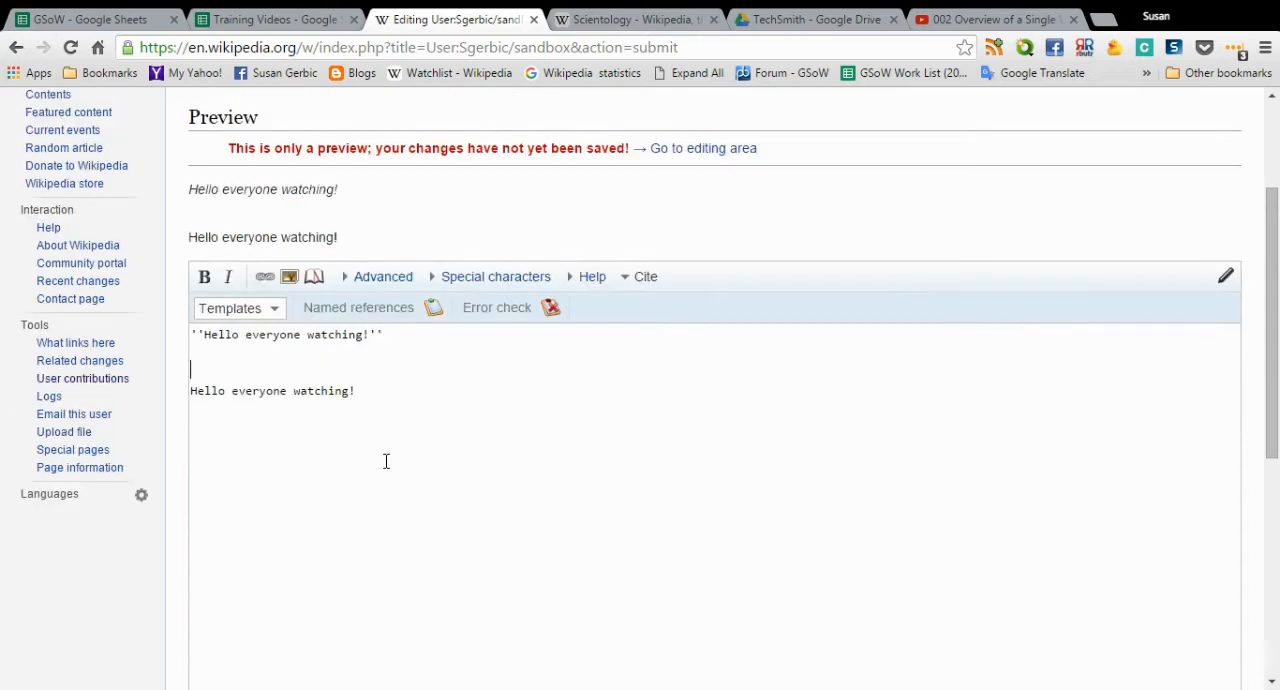
{"action": "left_click", "coordinate": [257, 434]}
{"action": "scroll", "coordinate": [395, 404], "scroll_direction": "up", "scroll_amount": 1}
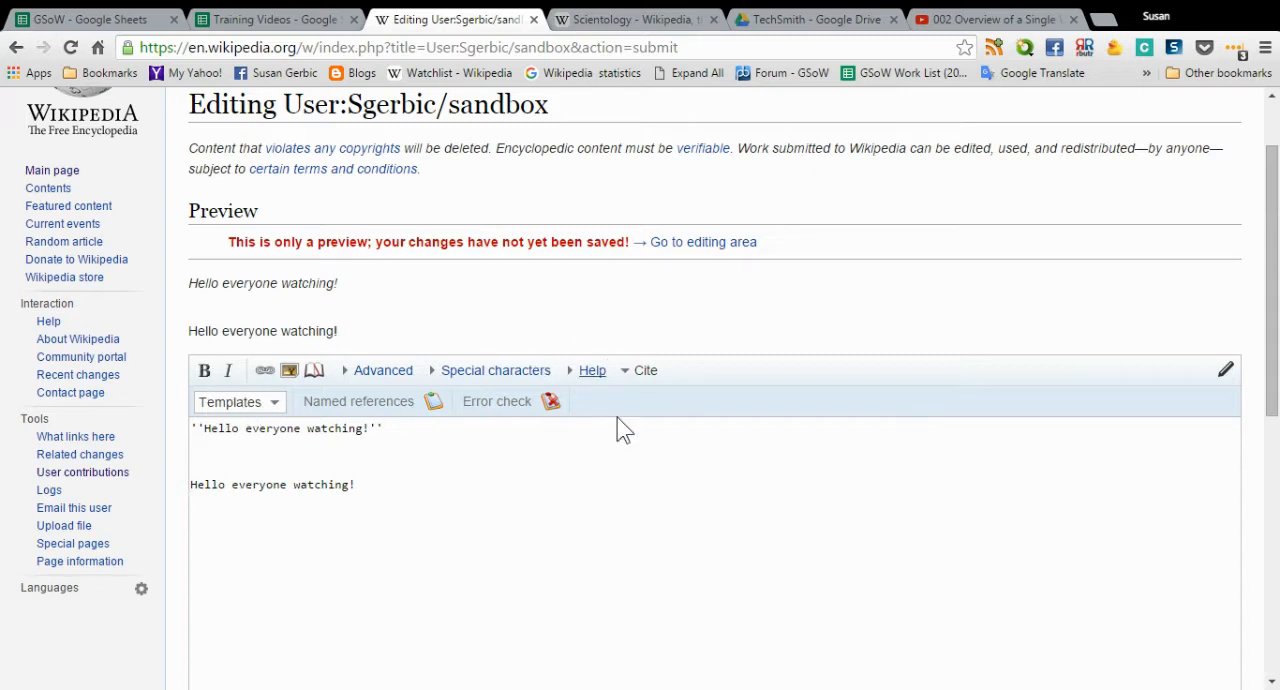
{"action": "scroll", "coordinate": [625, 431], "scroll_direction": "down", "scroll_amount": 1}
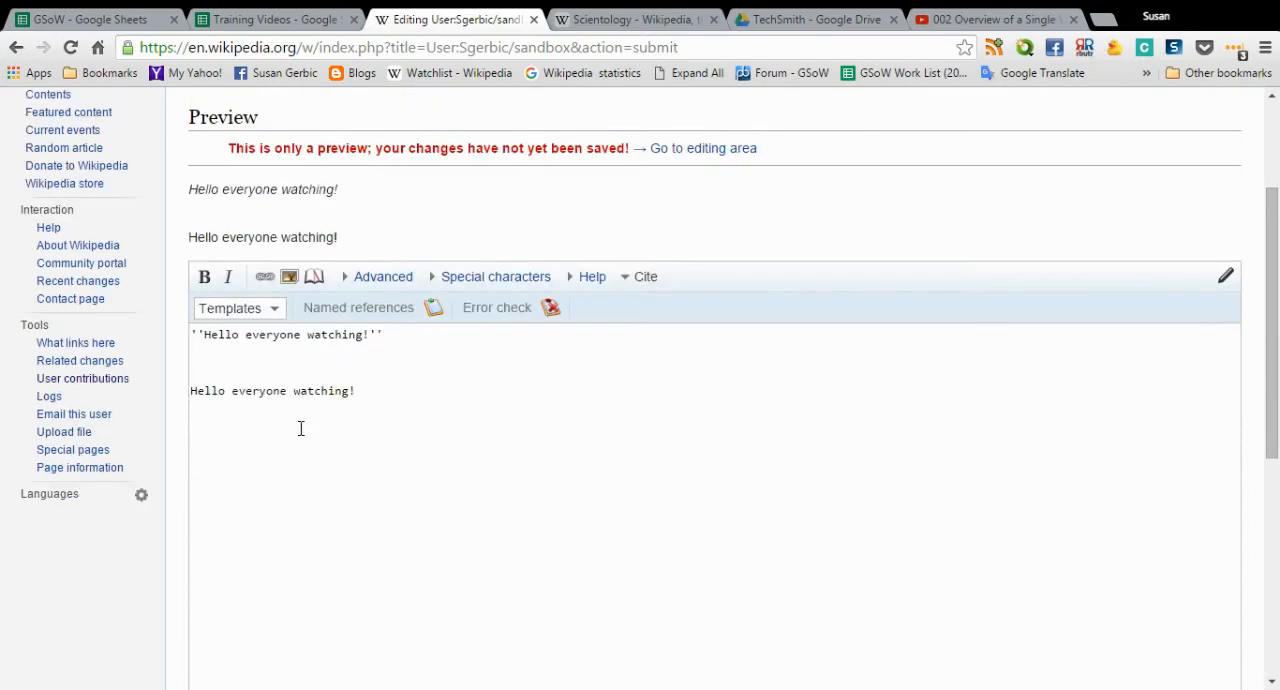
{"action": "scroll", "coordinate": [390, 422], "scroll_direction": "down", "scroll_amount": 1}
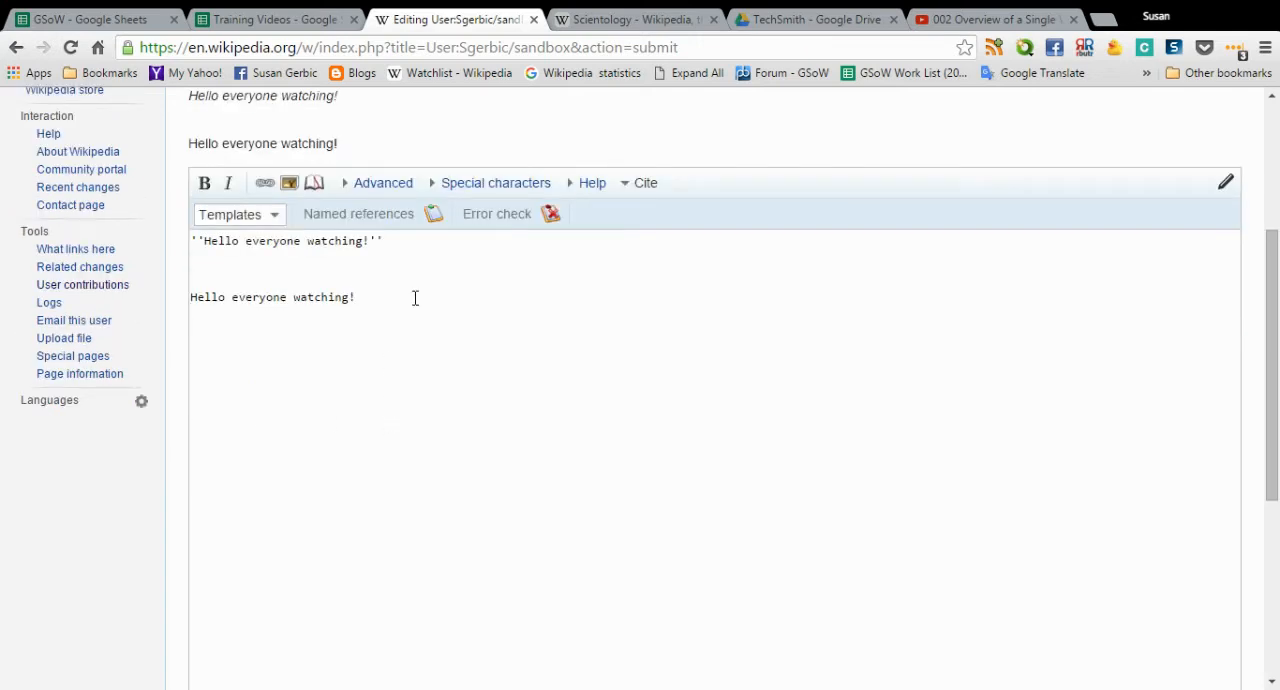
{"action": "key", "text": "Return"}
{"action": "scroll", "coordinate": [900, 185], "scroll_direction": "up", "scroll_amount": 3}
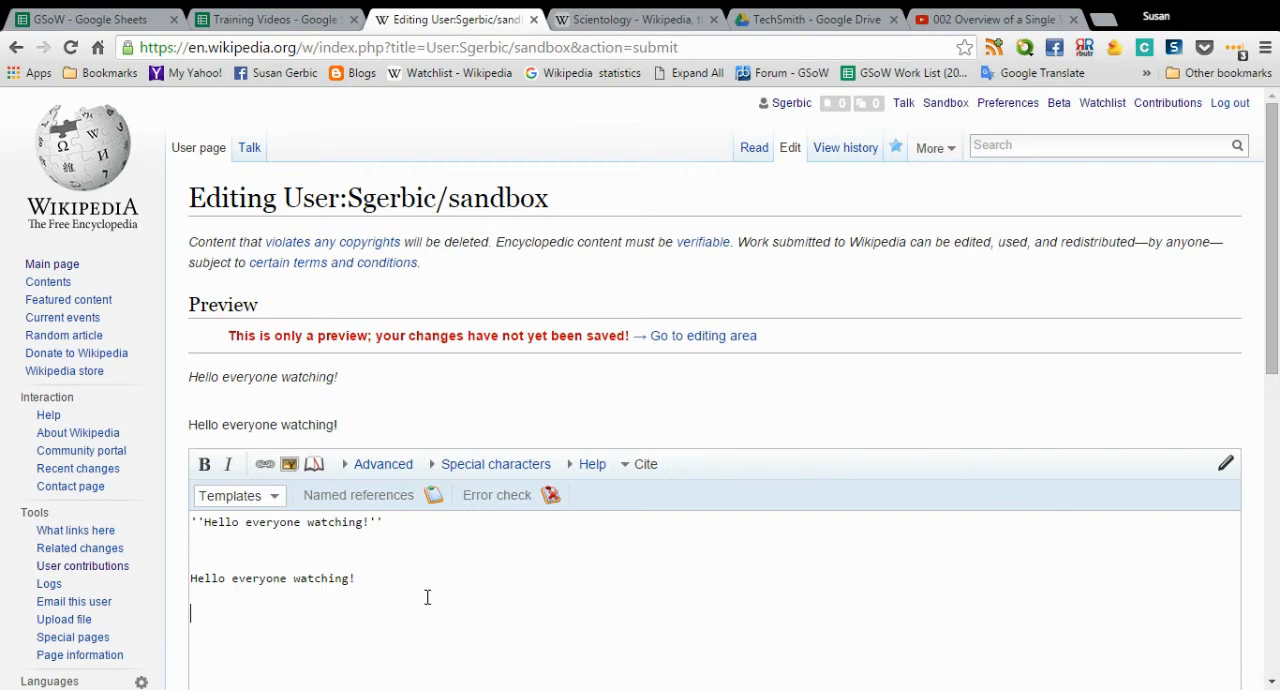
- Switch to the open Scientology article and search Wikipedia for the "Ray Hyman" article
{"action": "left_click", "coordinate": [598, 20]}
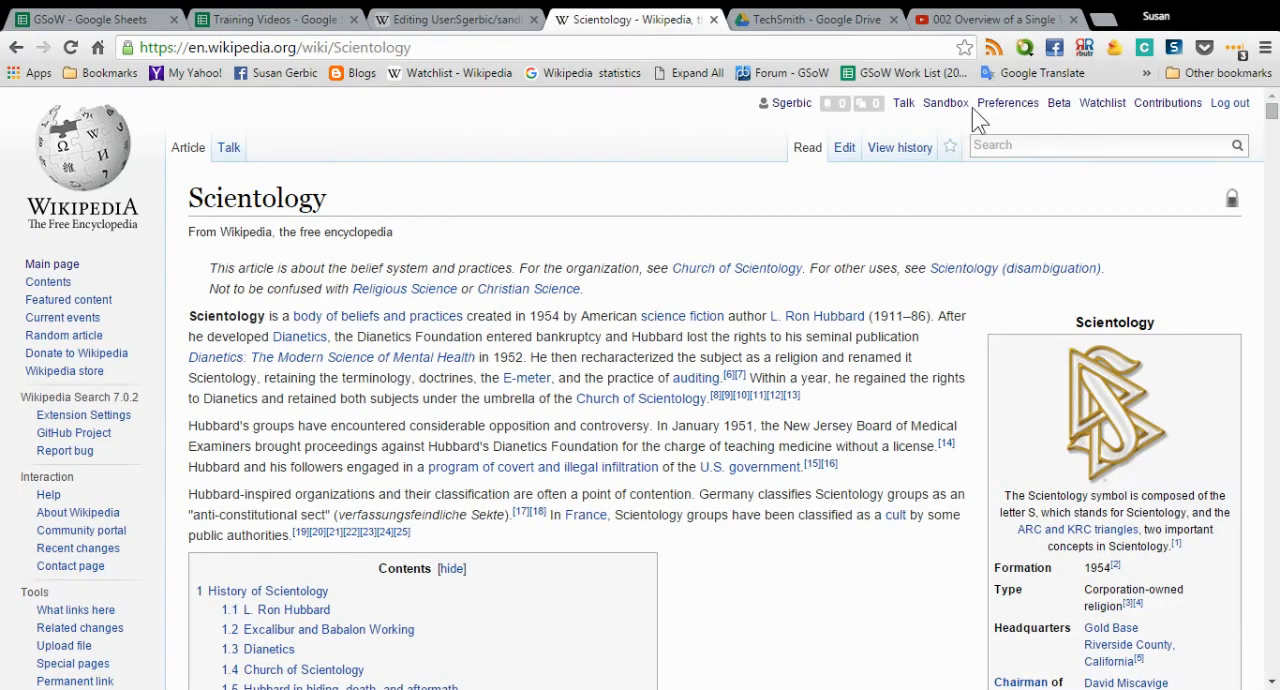
{"action": "left_click", "coordinate": [1018, 139]}
{"action": "type", "text": "Ra"}
{"action": "type", "text": "Hyman"}
{"action": "key", "text": "Return"}
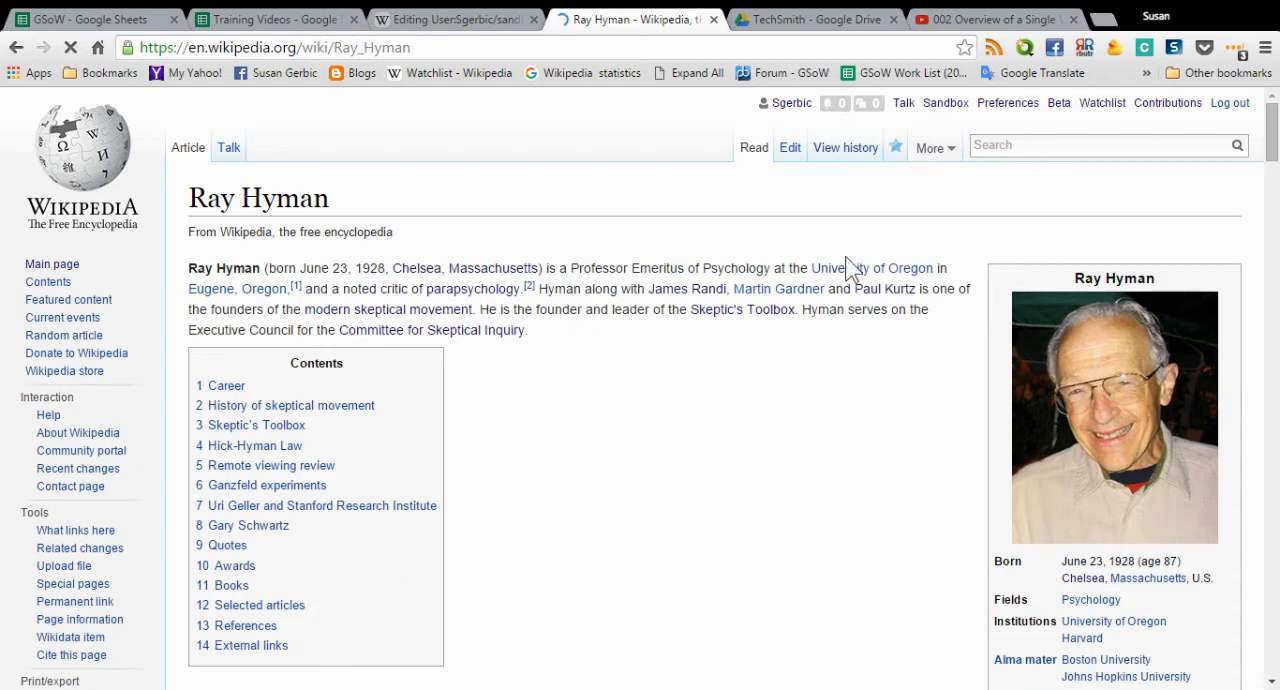
- Open the Ray Hyman article's source, select all of its wikitext, and return to the sandbox editor
{"action": "left_click", "coordinate": [788, 152]}
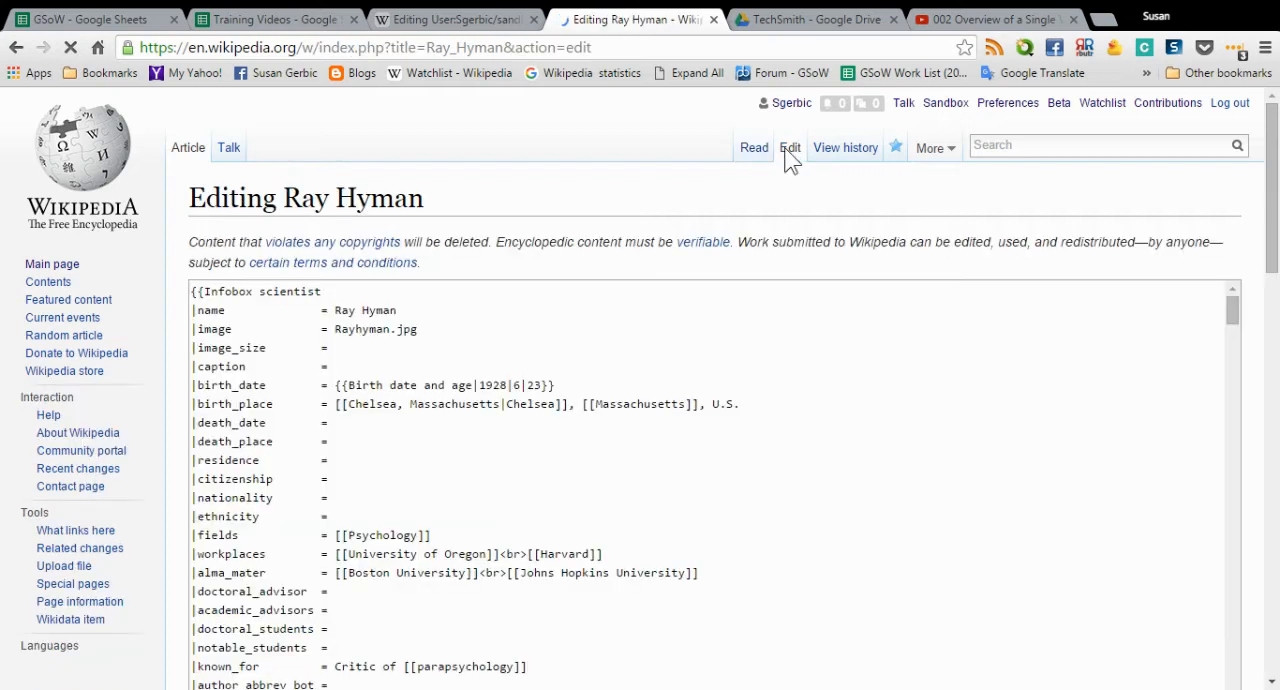
{"action": "left_click", "coordinate": [860, 398]}
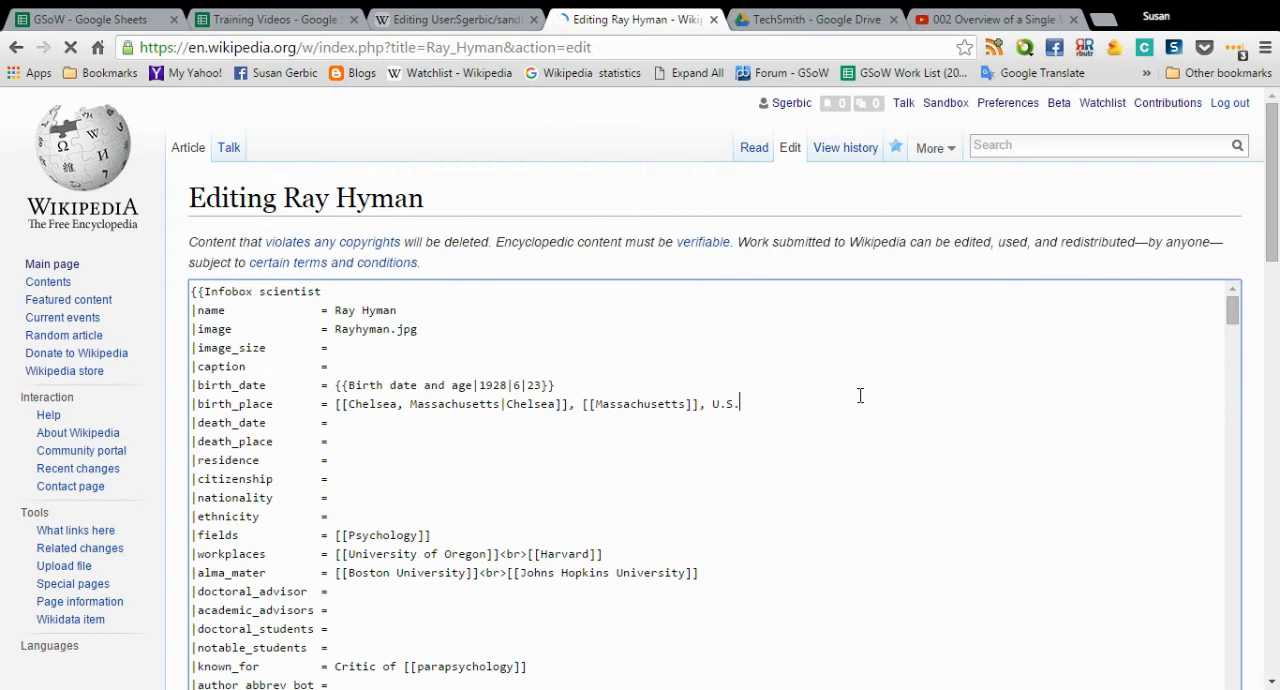
{"action": "key", "text": "ctrl+a"}
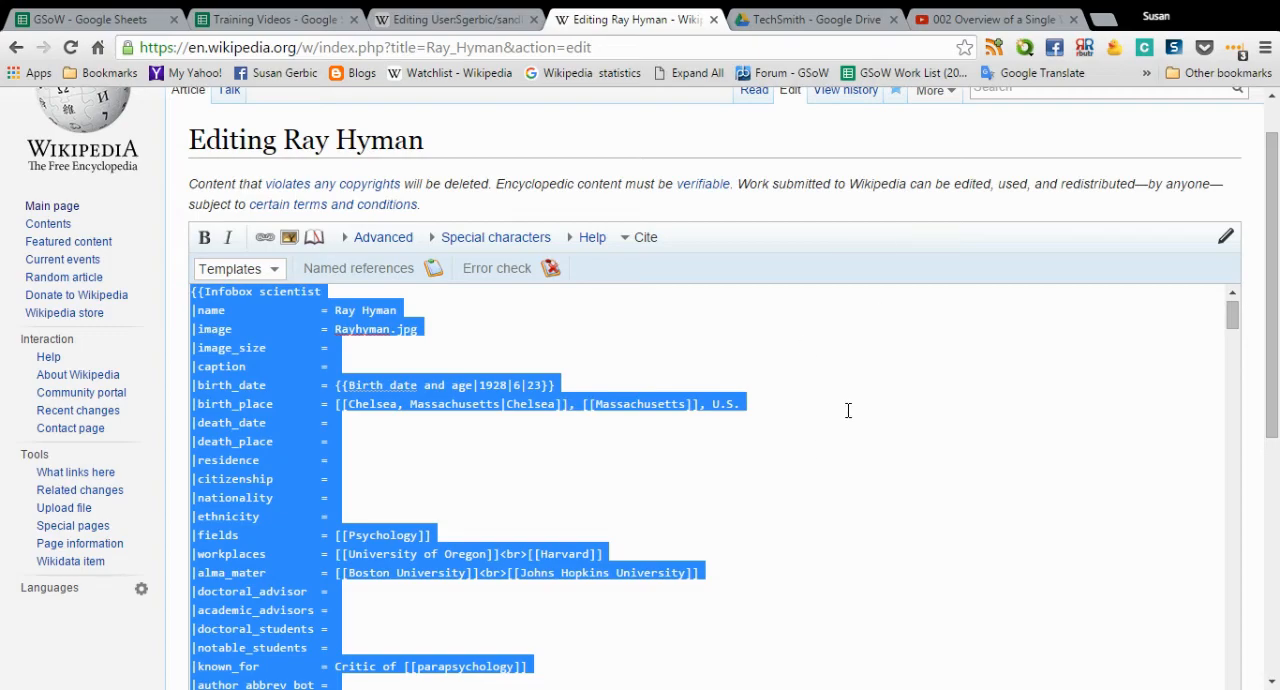
{"action": "scroll", "coordinate": [848, 406], "scroll_direction": "down", "scroll_amount": 10}
{"action": "scroll", "coordinate": [848, 406], "scroll_direction": "down", "scroll_amount": 10}
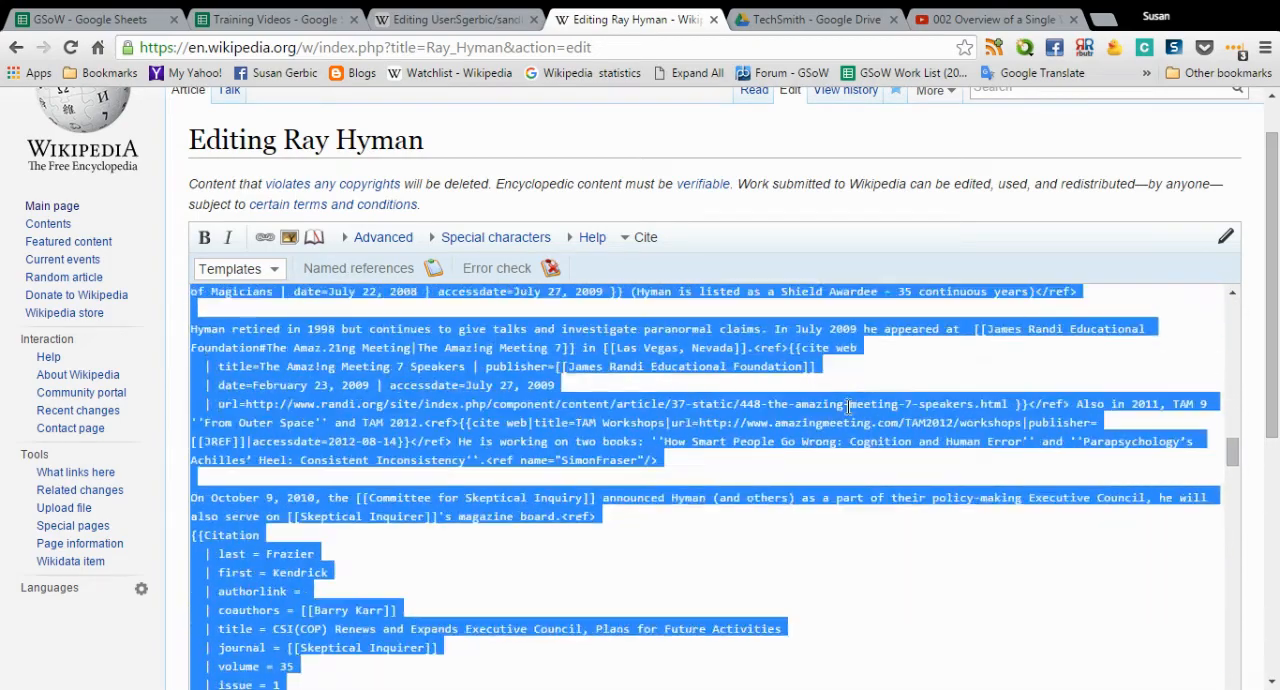
{"action": "scroll", "coordinate": [848, 406], "scroll_direction": "down", "scroll_amount": 5}
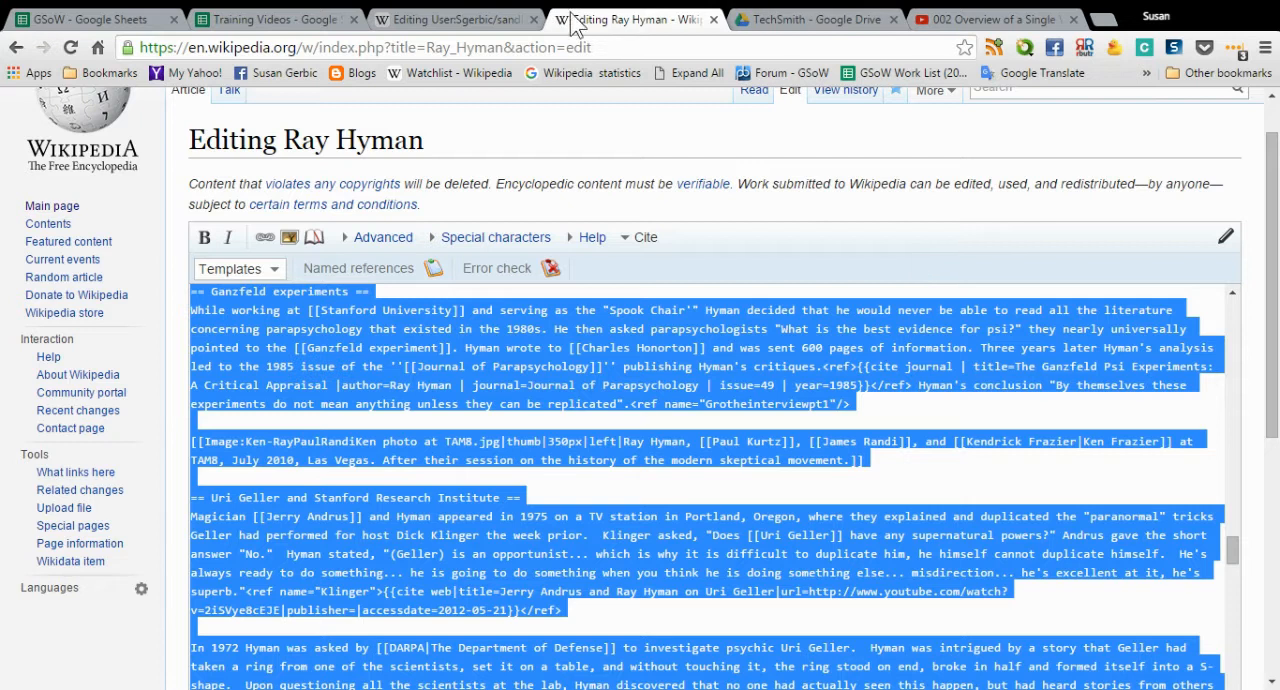
{"action": "left_click", "coordinate": [437, 25]}
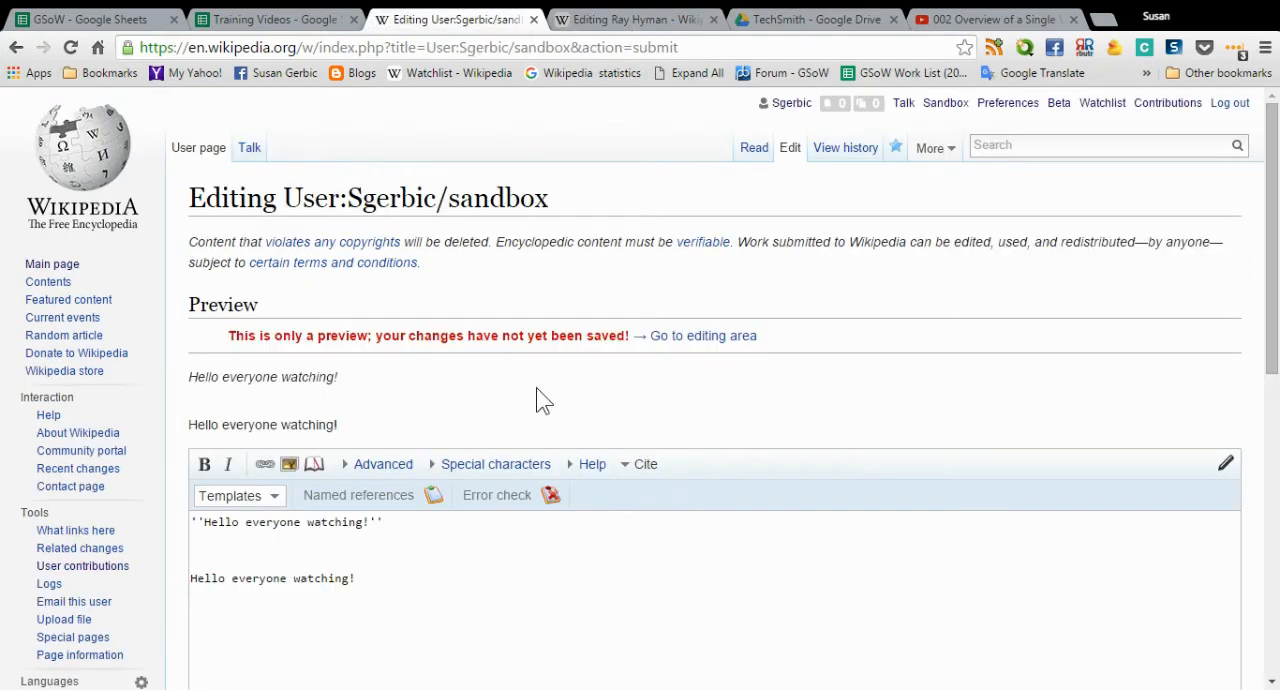
- Replace both greetings in the sandbox editor with the copied Ray Hyman article wikitext
{"action": "left_click_drag", "start_coordinate": [355, 578], "coordinate": [190, 515]}
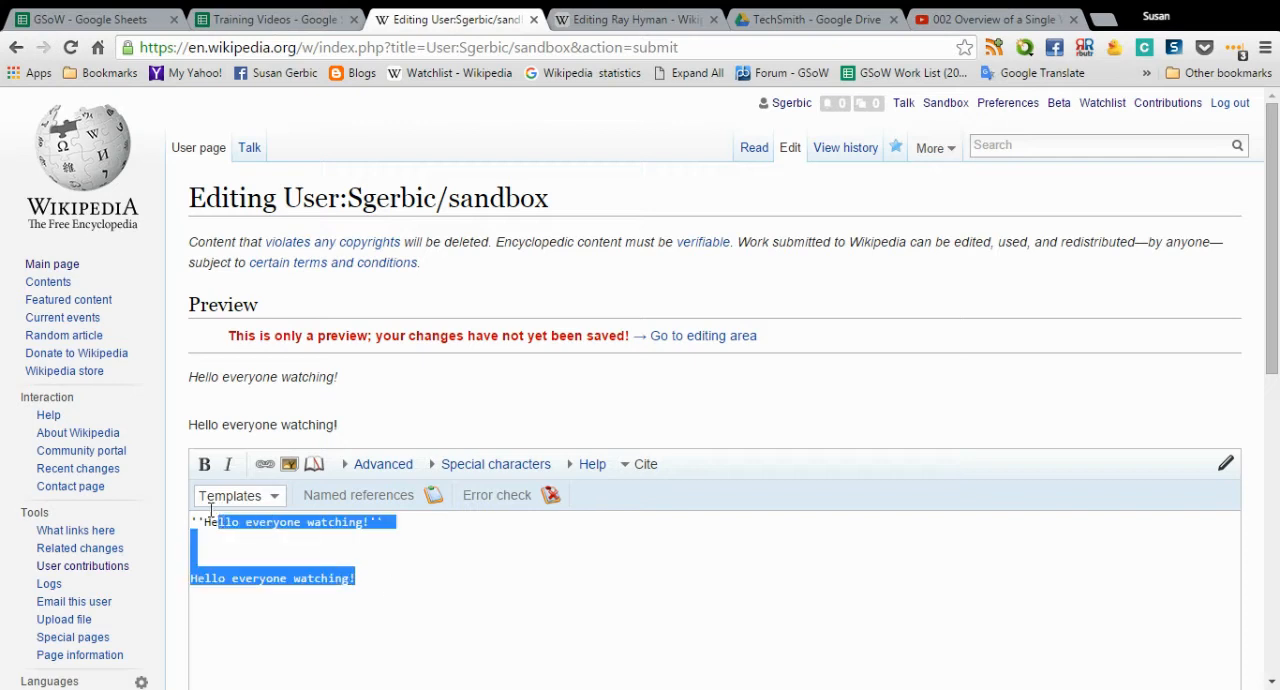
{"action": "key", "text": "BackSpace"}
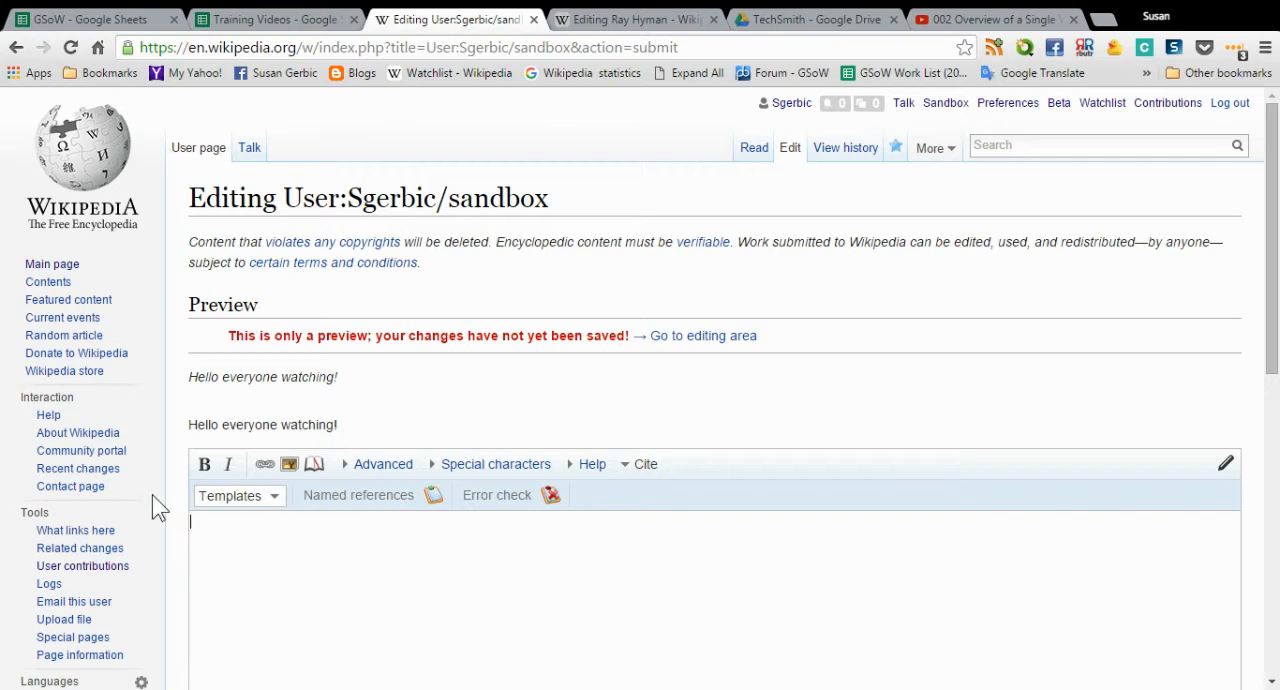
{"action": "key", "text": "ctrl+v"}
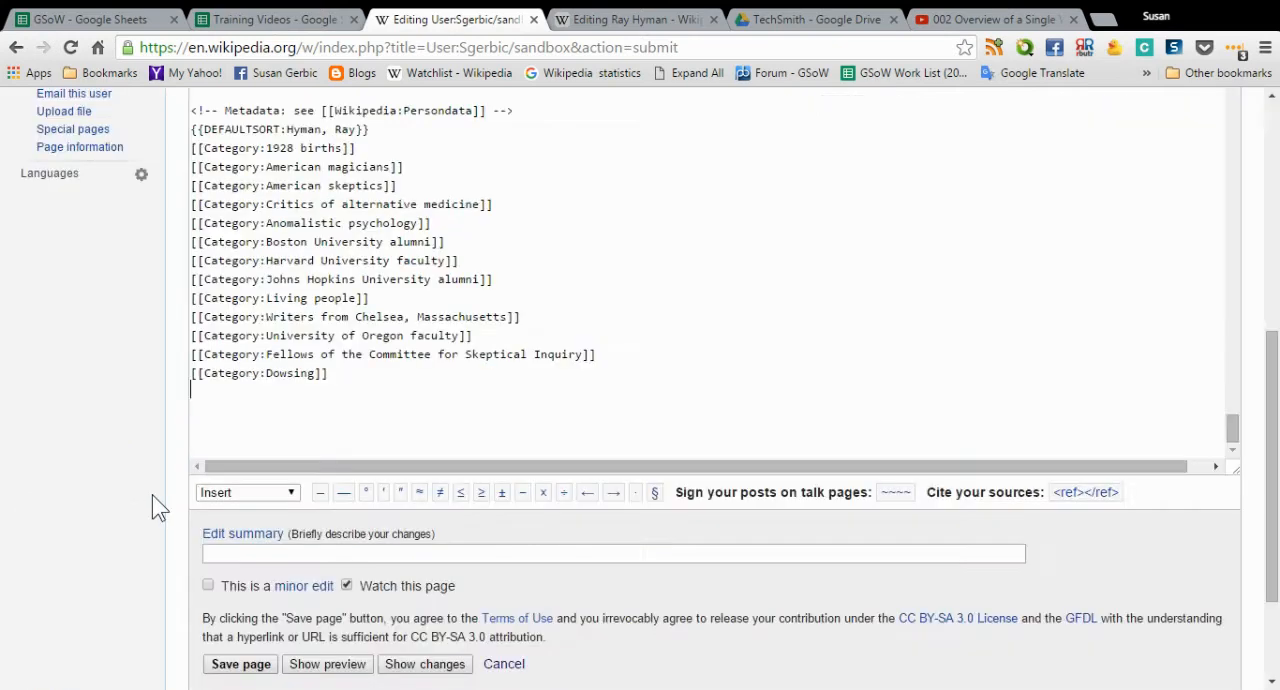
{"action": "left_click", "coordinate": [669, 323]}
- Preview the sandbox page with the pasted Ray Hyman wikitext, leaving the edit summary empty
{"action": "scroll", "coordinate": [669, 321], "scroll_direction": "up", "scroll_amount": 20}
{"action": "scroll", "coordinate": [608, 336], "scroll_direction": "up", "scroll_amount": 20}
{"action": "scroll", "coordinate": [608, 336], "scroll_direction": "up", "scroll_amount": 20}
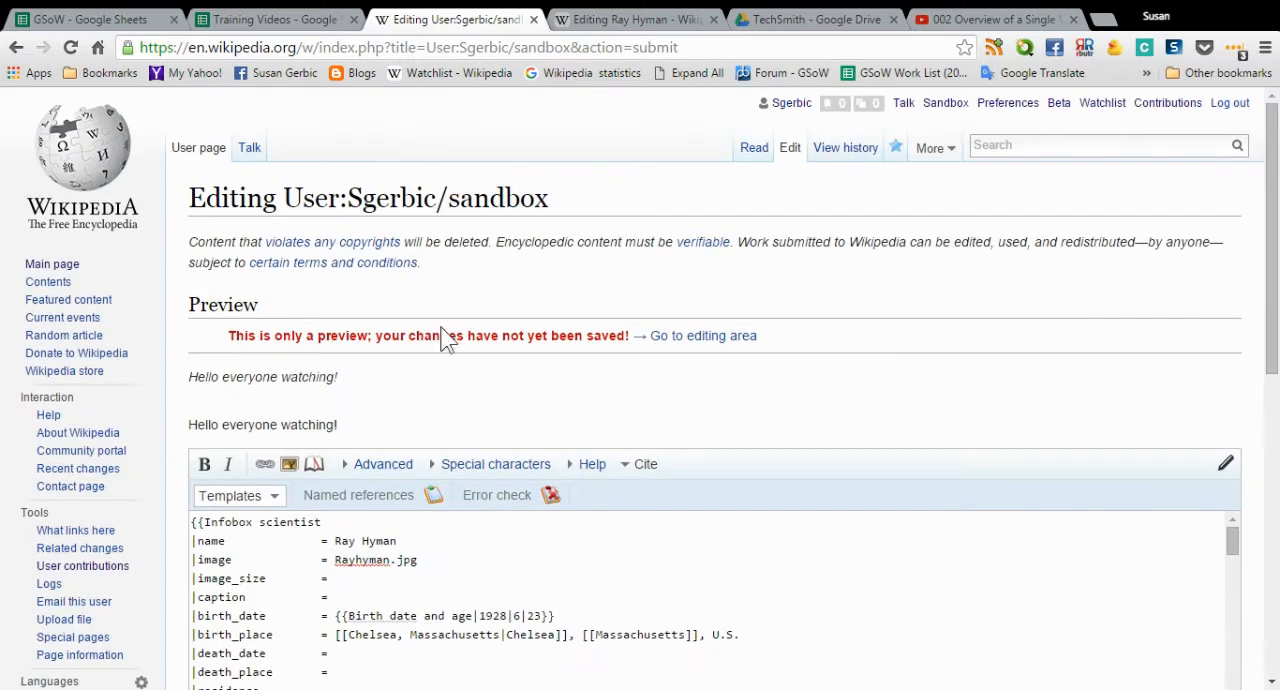
{"action": "scroll", "coordinate": [623, 355], "scroll_direction": "down", "scroll_amount": 3}
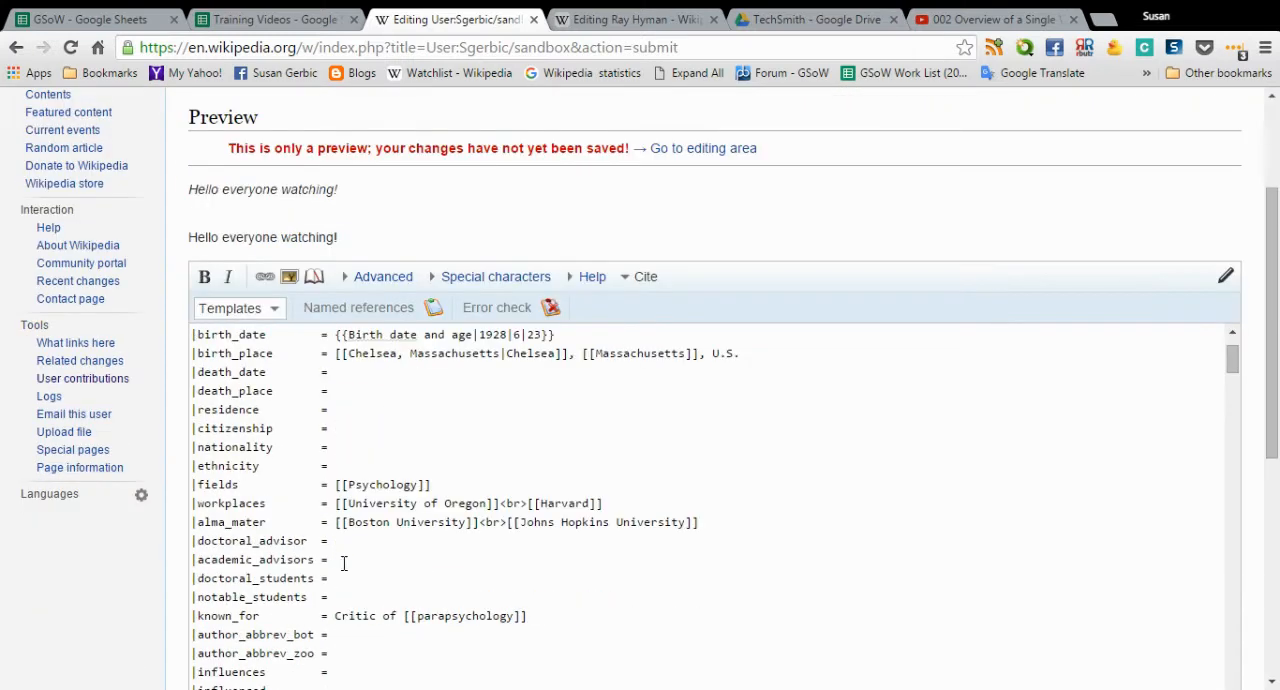
{"action": "left_click_drag", "start_coordinate": [1275, 365], "coordinate": [1240, 538]}
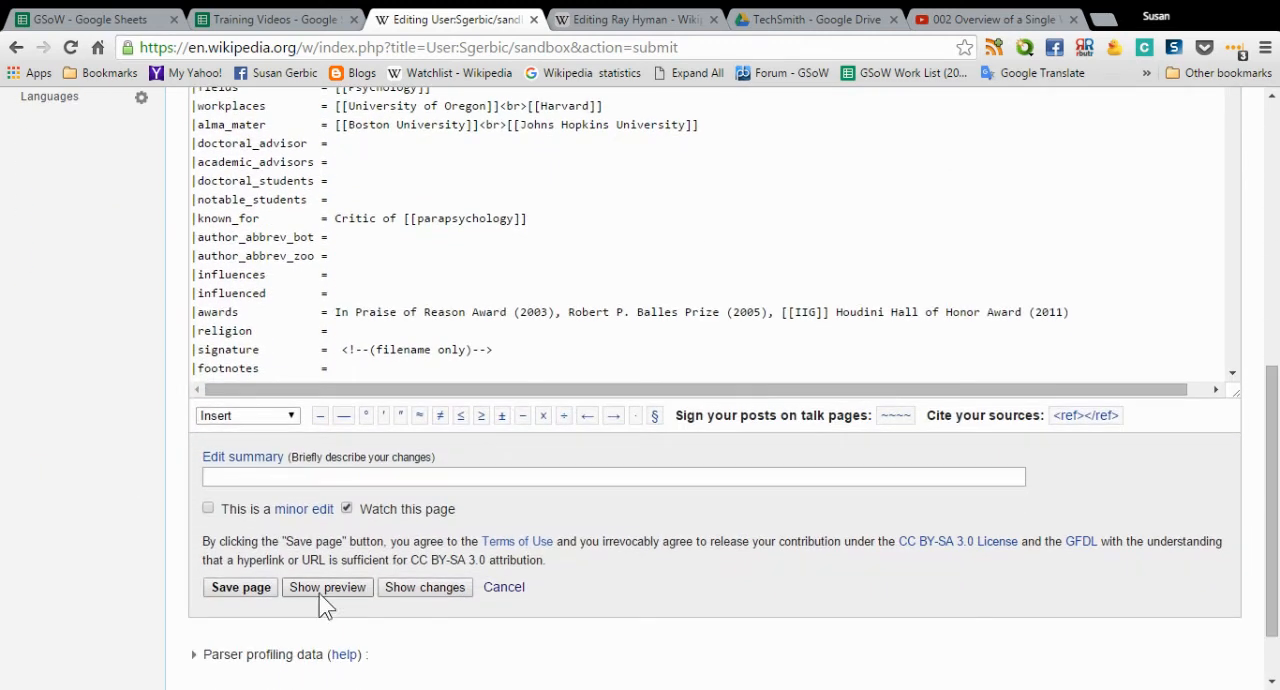
{"action": "left_click", "coordinate": [284, 481]}
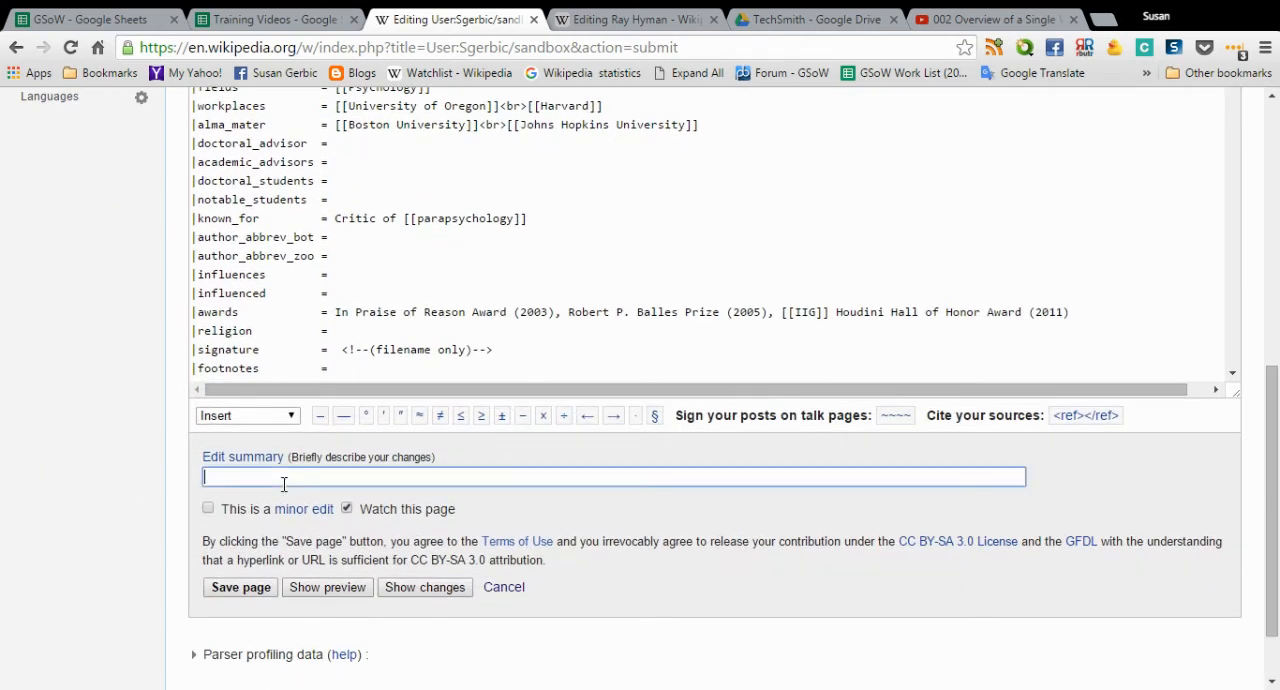
{"action": "left_click", "coordinate": [352, 590]}
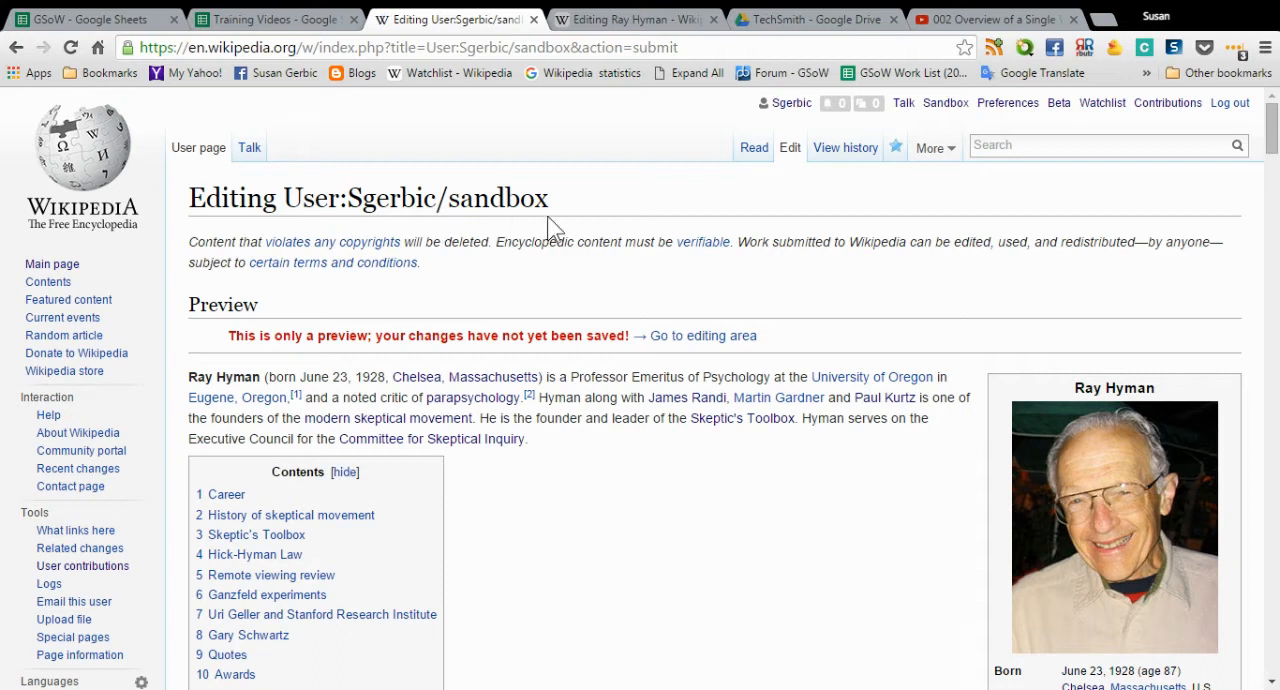
- Look over the rendered Ray Hyman preview, and examine the beginning of its wikitext in the editor below
{"action": "scroll", "coordinate": [755, 480], "scroll_direction": "down", "scroll_amount": 8}
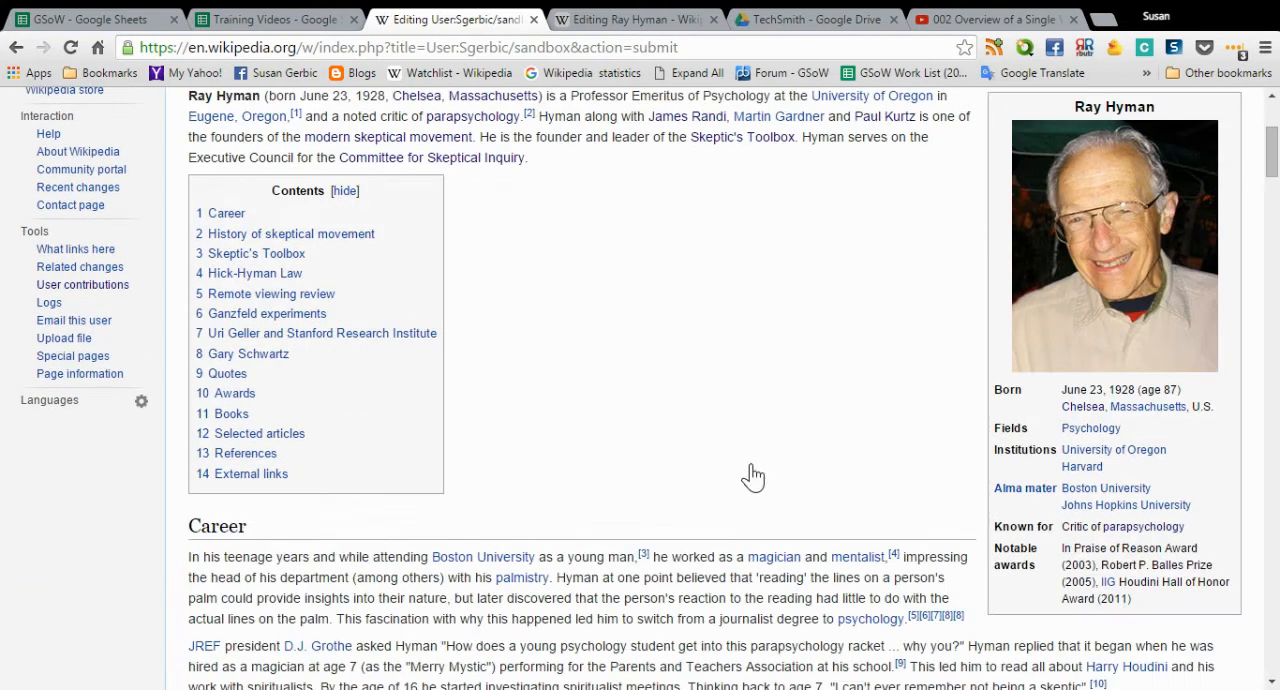
{"action": "scroll", "coordinate": [748, 463], "scroll_direction": "down", "scroll_amount": 5}
{"action": "scroll", "coordinate": [713, 368], "scroll_direction": "up", "scroll_amount": 4}
{"action": "scroll", "coordinate": [713, 358], "scroll_direction": "up", "scroll_amount": 10}
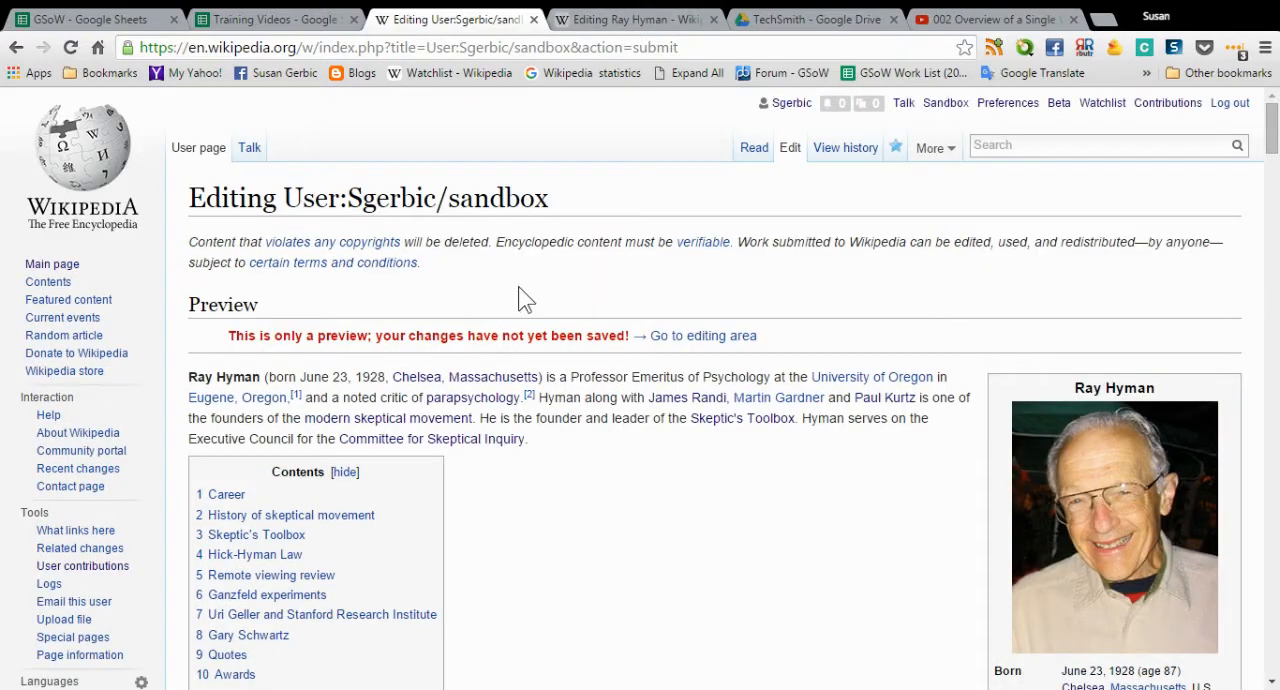
{"action": "left_click_drag", "start_coordinate": [1272, 150], "coordinate": [1272, 567]}
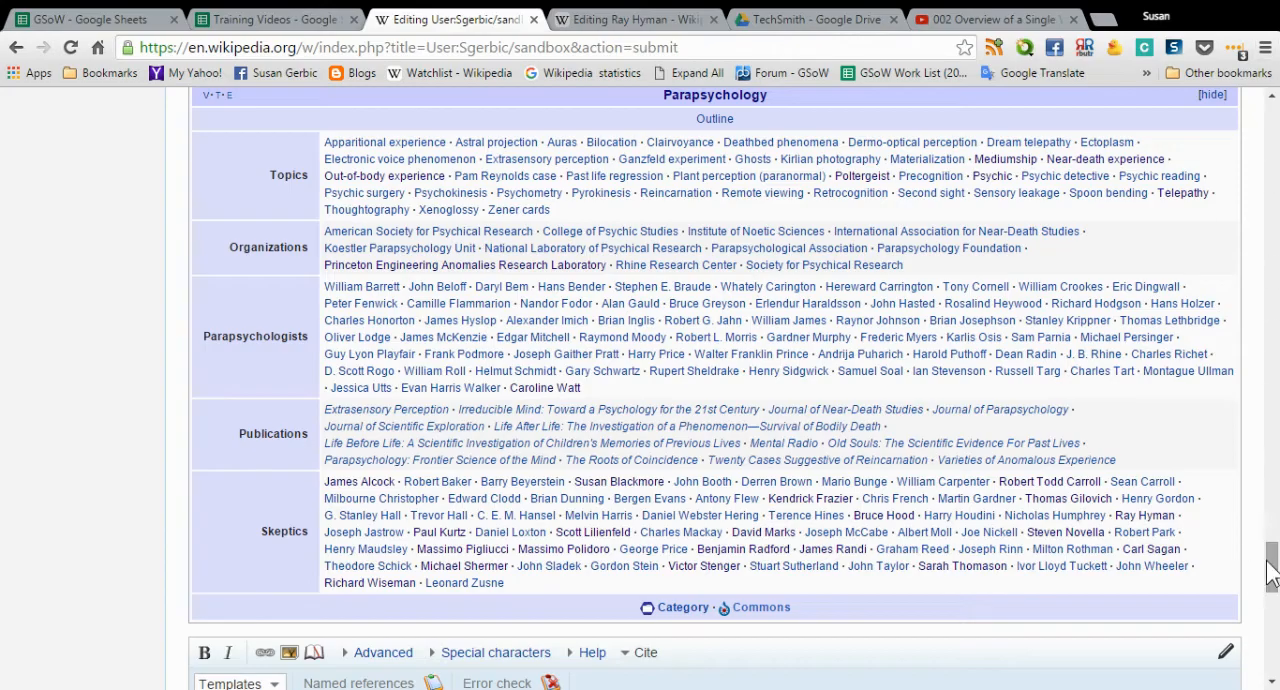
{"action": "left_click_drag", "start_coordinate": [1272, 567], "coordinate": [1274, 603]}
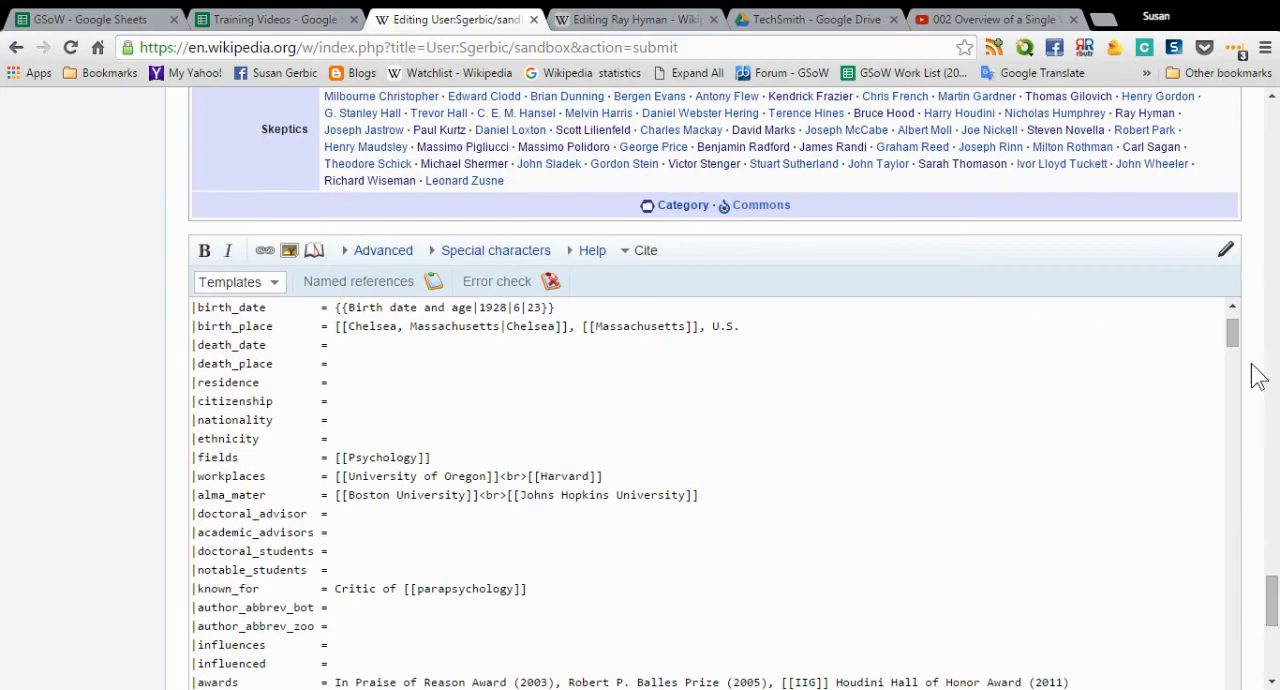
{"action": "left_click_drag", "start_coordinate": [1232, 352], "coordinate": [1278, 392]}
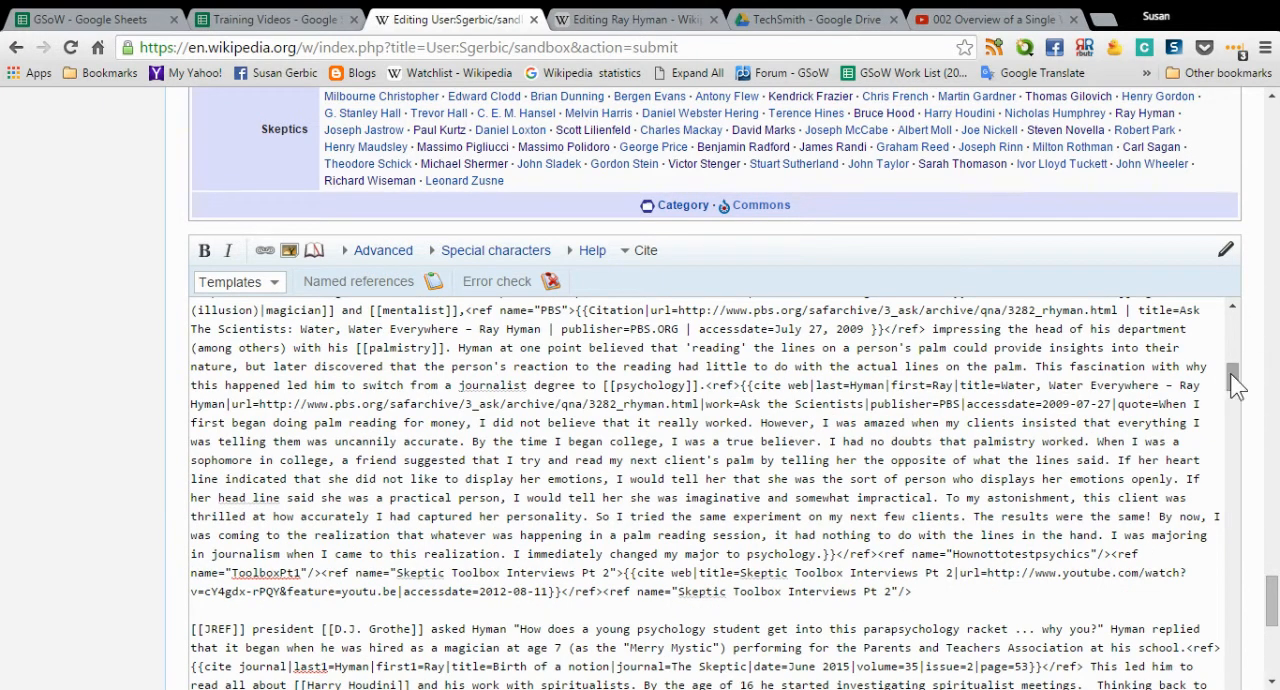
{"action": "left_click_drag", "start_coordinate": [1234, 378], "coordinate": [1230, 330]}
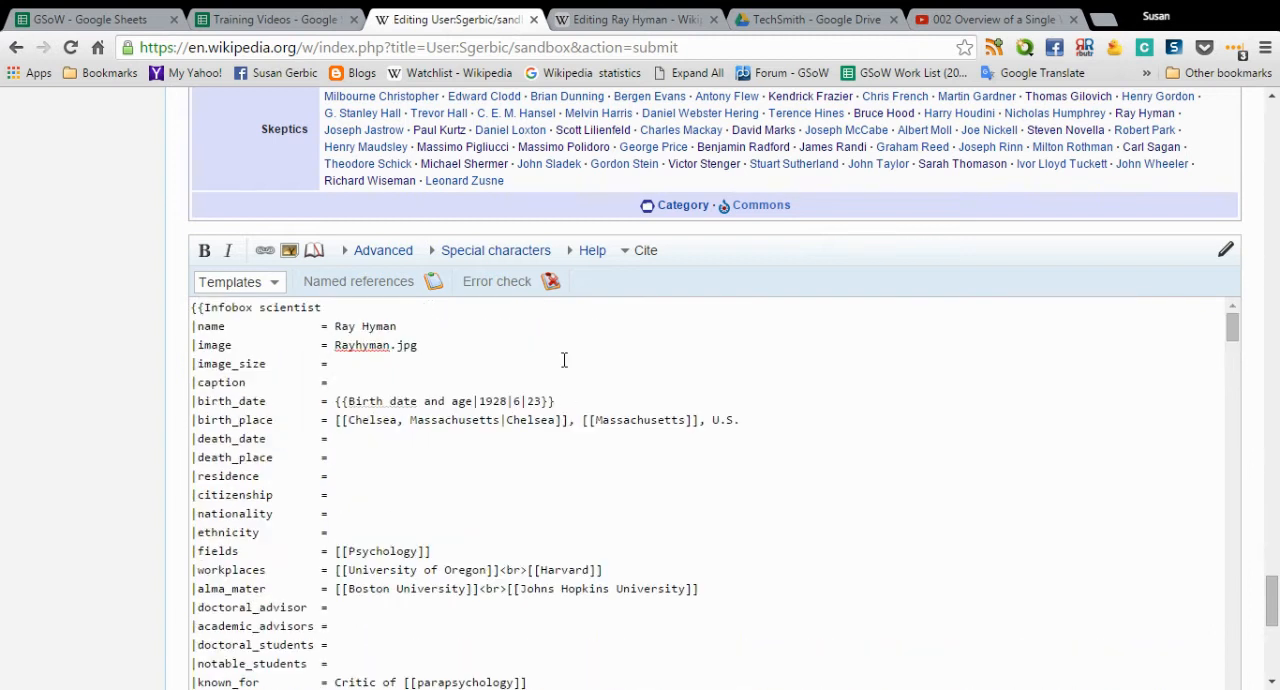
- Make the whole Career section paragraph that begins with "[[JREF]] president" bold in the sandbox wikitext
{"action": "scroll", "coordinate": [595, 344], "scroll_direction": "down", "scroll_amount": 1}
{"action": "scroll", "coordinate": [595, 344], "scroll_direction": "down", "scroll_amount": 4}
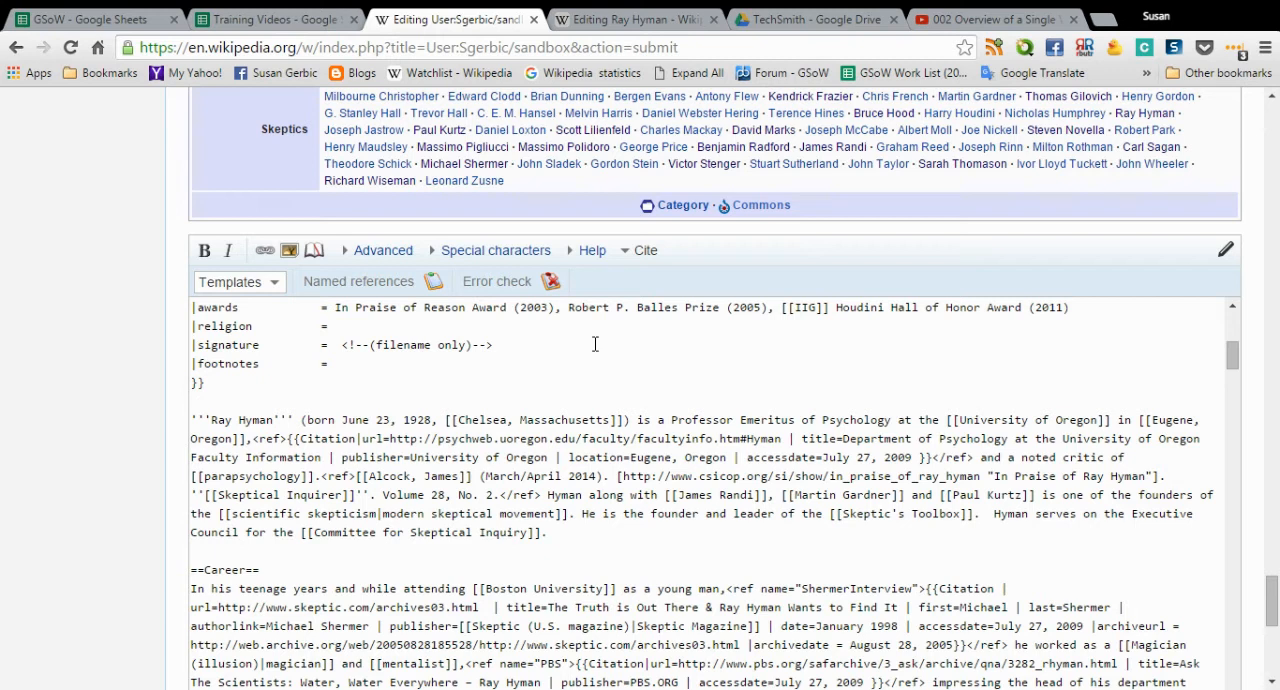
{"action": "scroll", "coordinate": [561, 459], "scroll_direction": "down", "scroll_amount": 2}
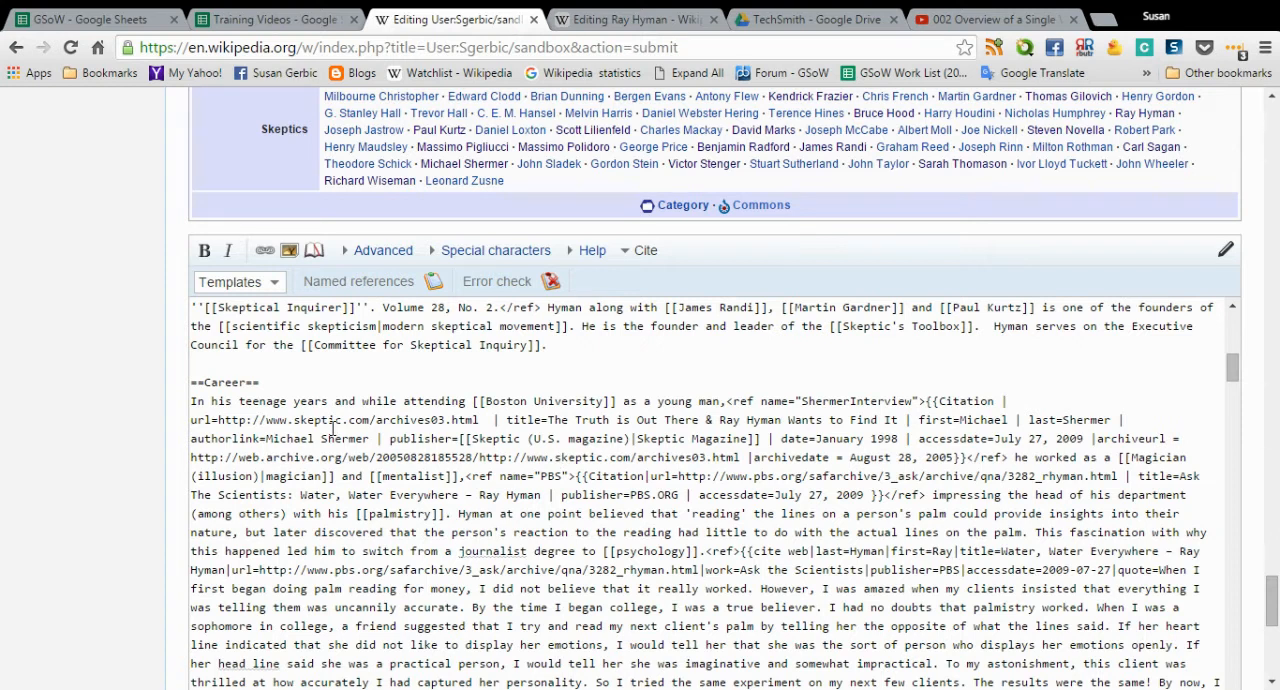
{"action": "scroll", "coordinate": [333, 427], "scroll_direction": "down", "scroll_amount": 3}
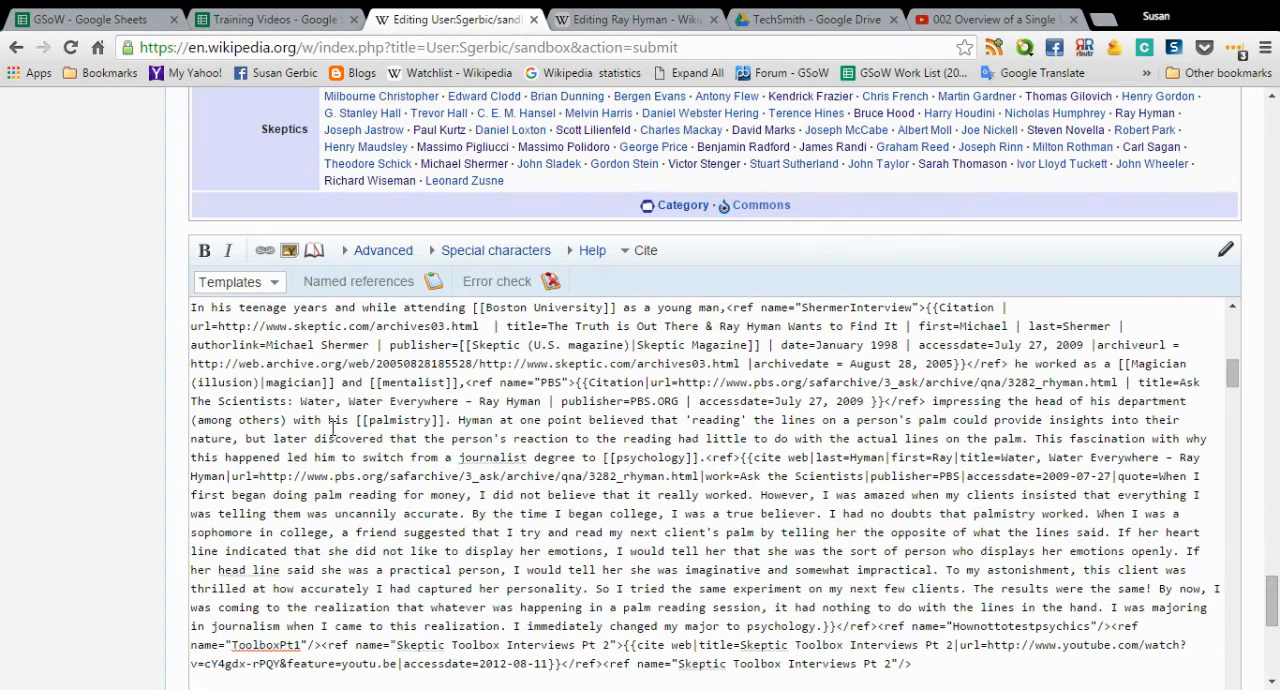
{"action": "scroll", "coordinate": [333, 427], "scroll_direction": "down", "scroll_amount": 1}
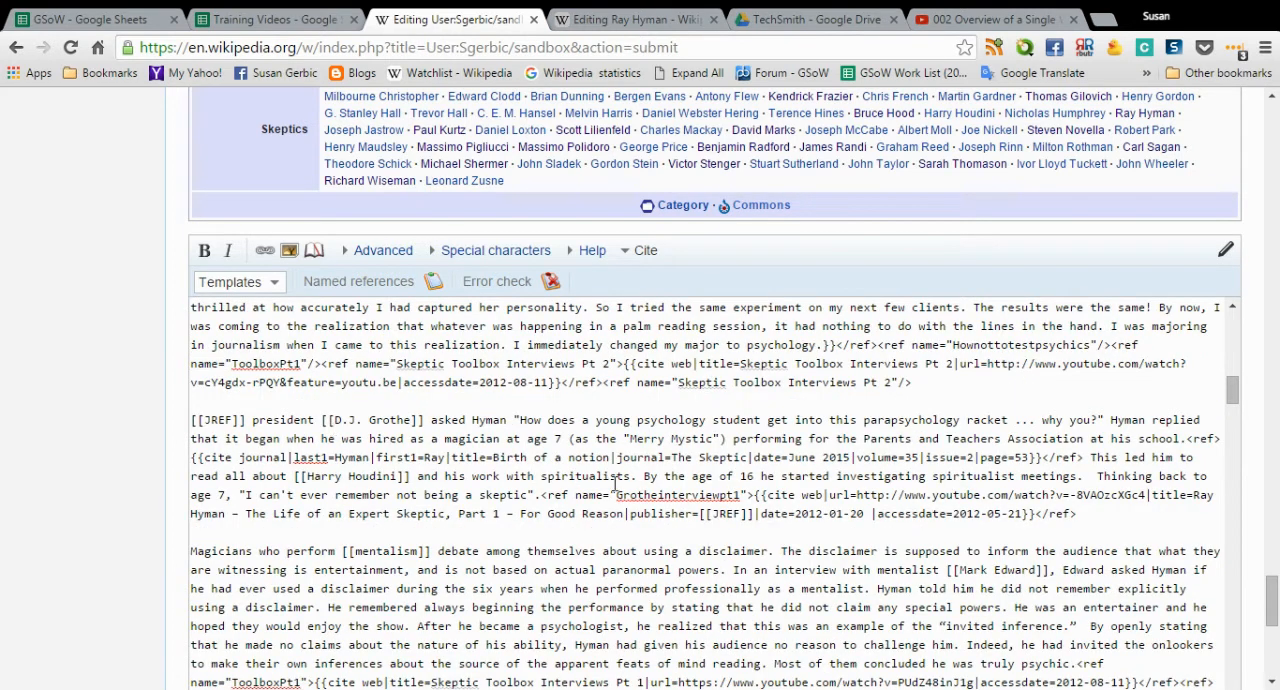
{"action": "left_click", "coordinate": [1085, 511]}
{"action": "left_click_drag", "start_coordinate": [1085, 511], "coordinate": [183, 423]}
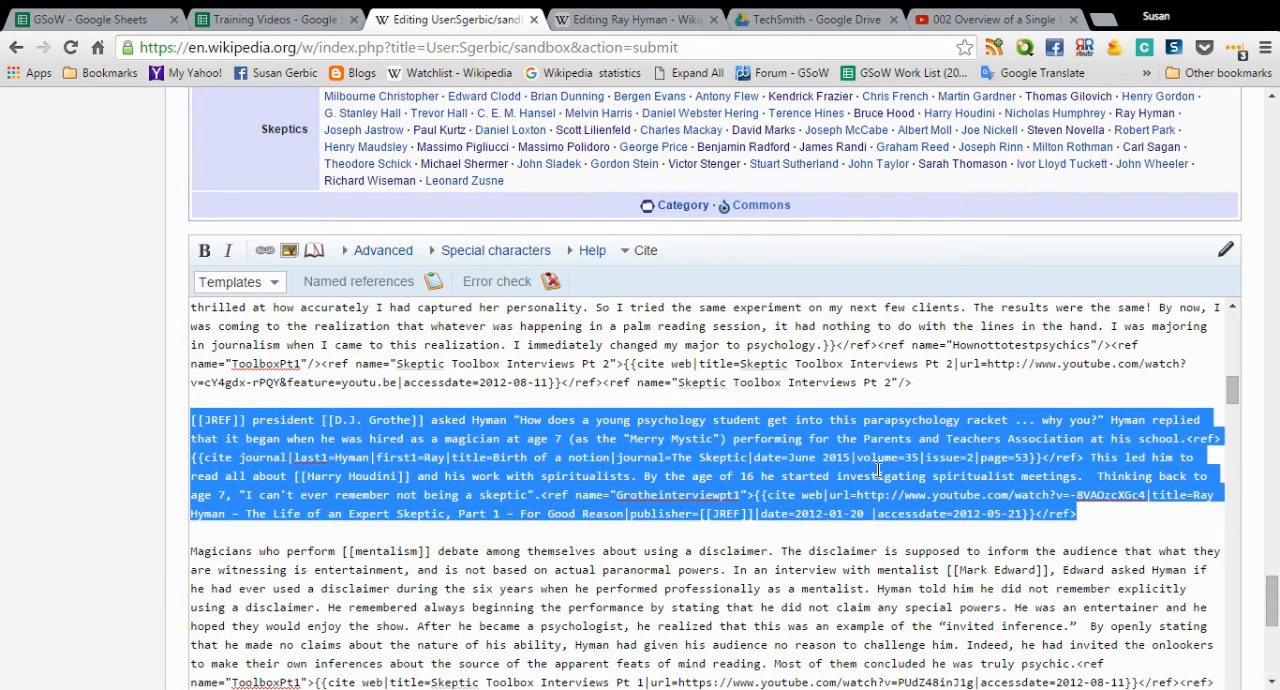
{"action": "left_click", "coordinate": [205, 252]}
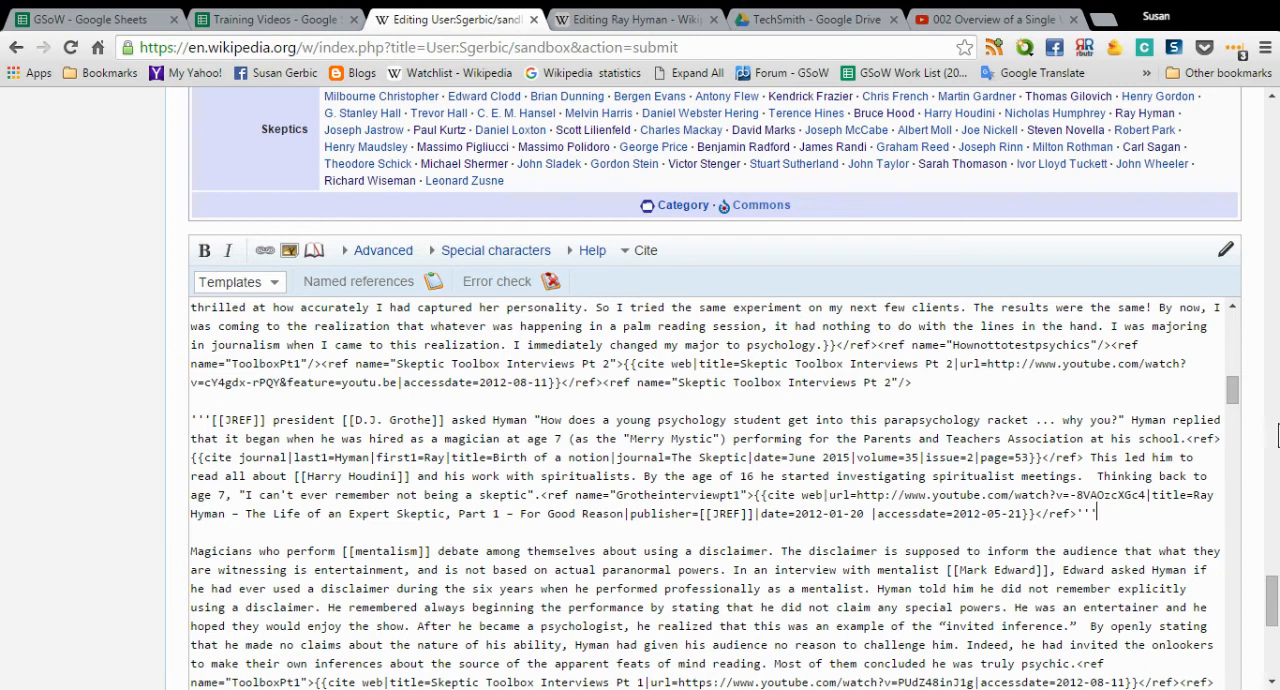
- Preview the sandbox page and check the bolded Career paragraph and the sections after it
{"action": "left_click_drag", "start_coordinate": [1272, 600], "coordinate": [1272, 650]}
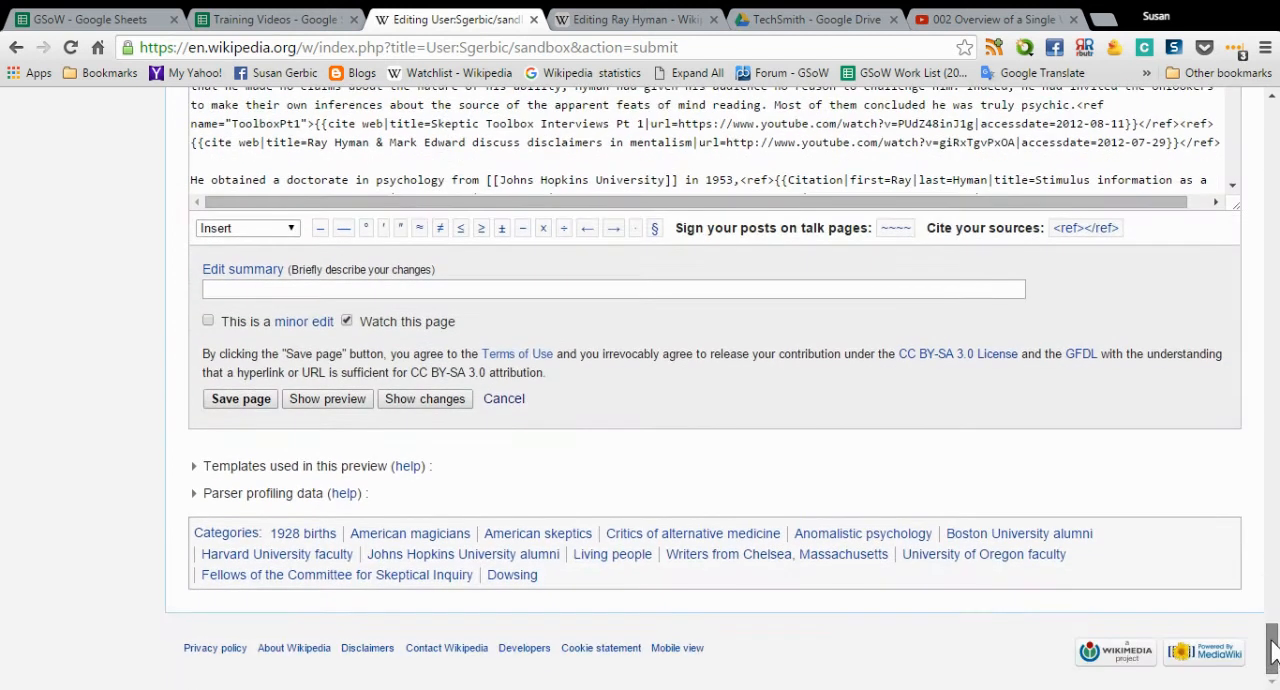
{"action": "left_click", "coordinate": [330, 400]}
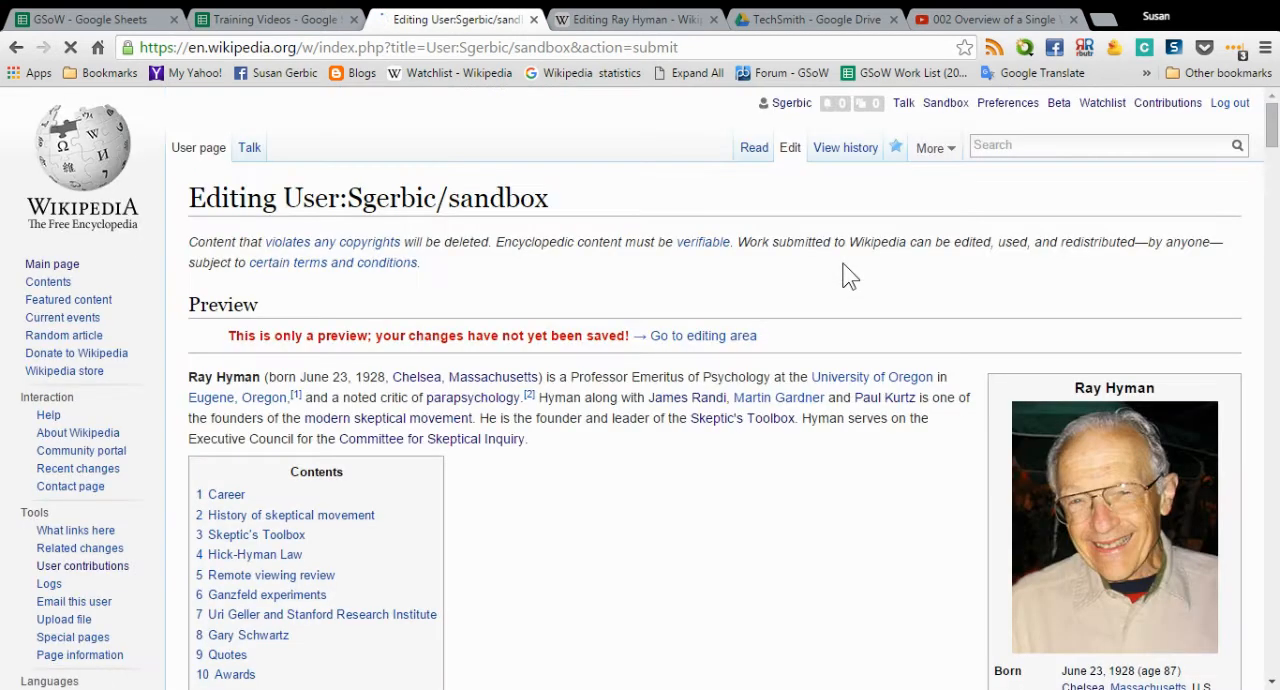
{"action": "scroll", "coordinate": [780, 350], "scroll_direction": "down", "scroll_amount": 5}
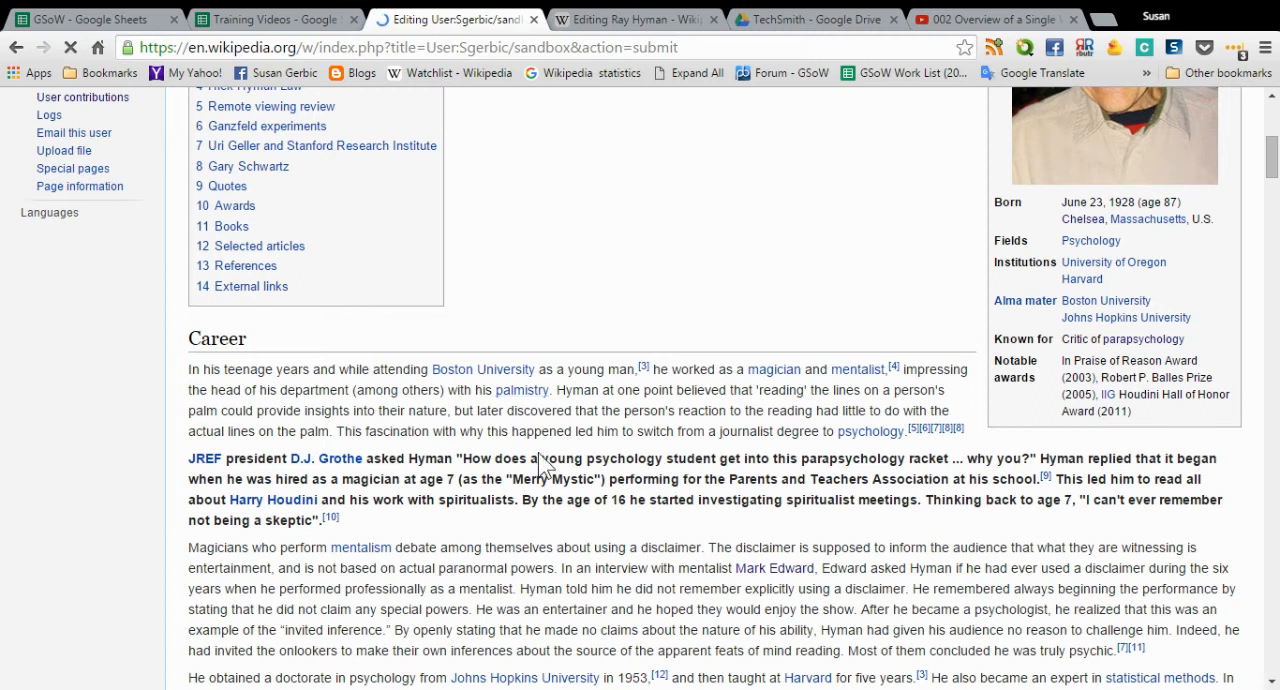
{"action": "scroll", "coordinate": [503, 462], "scroll_direction": "down", "scroll_amount": 2}
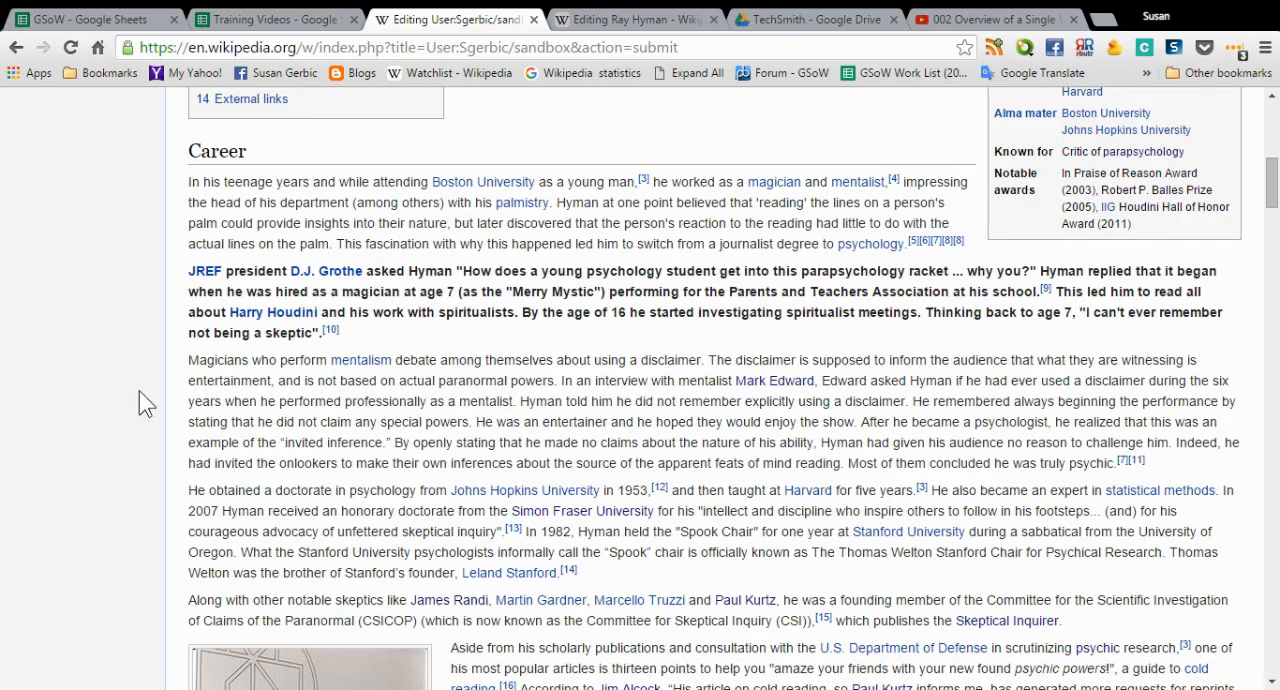
{"action": "scroll", "coordinate": [160, 380], "scroll_direction": "down", "scroll_amount": 5}
{"action": "scroll", "coordinate": [185, 395], "scroll_direction": "down", "scroll_amount": 13}
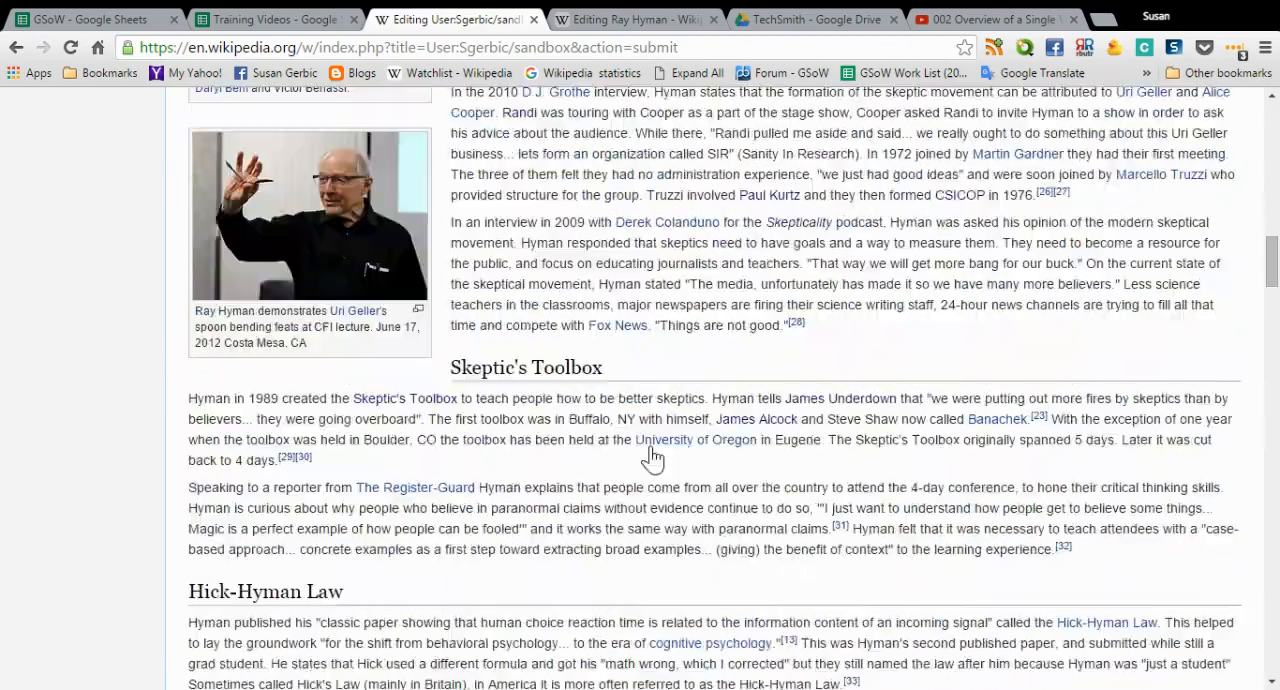
{"action": "scroll", "coordinate": [230, 505], "scroll_direction": "down", "scroll_amount": 5}
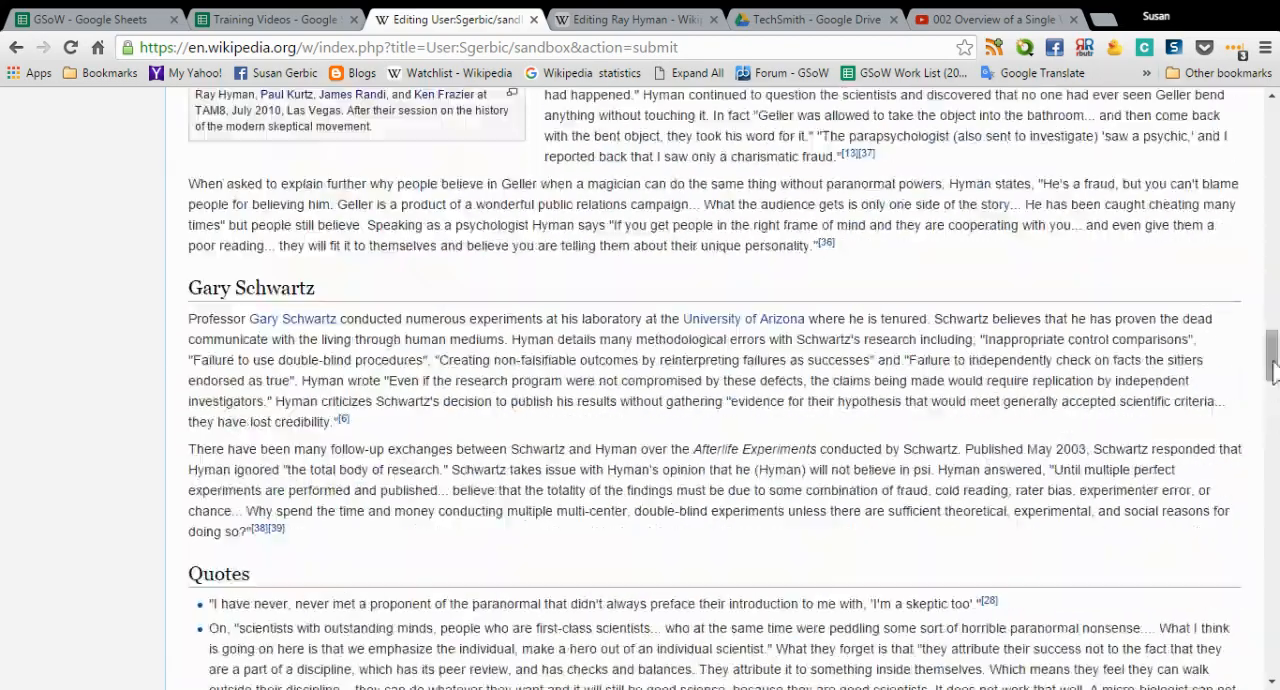
- Enter "finished my task" as the edit summary and save the sandbox page
{"action": "left_click_drag", "start_coordinate": [1272, 360], "coordinate": [1274, 633]}
{"action": "left_click", "coordinate": [237, 466]}
{"action": "type", "text": "finished"}
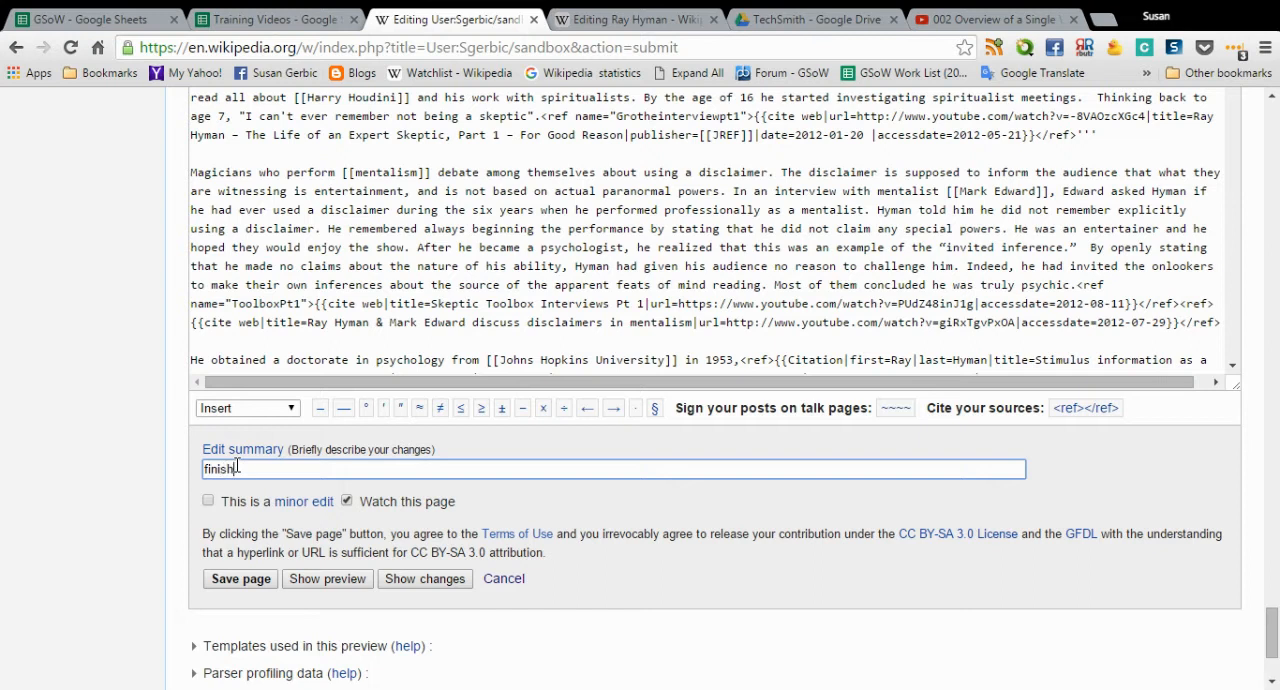
{"action": "type", "text": " my task"}
{"action": "left_click", "coordinate": [264, 590]}
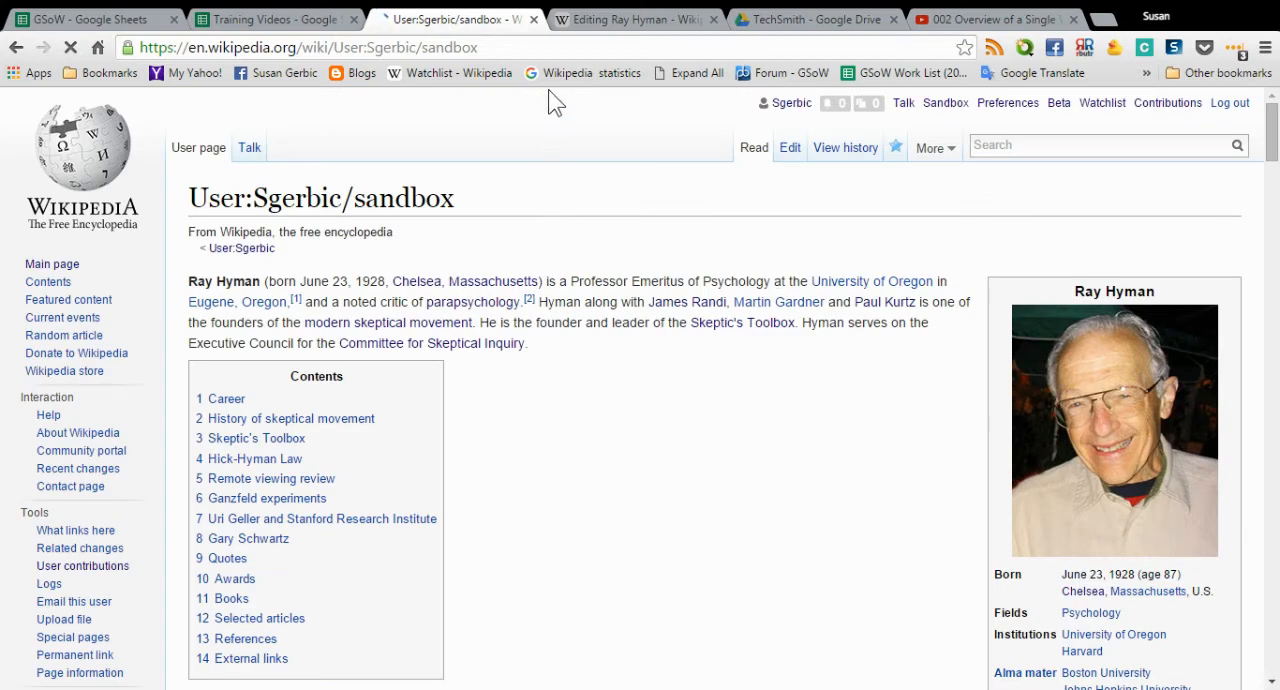
- Select the saved sandbox page's web address, and review the published article text and images
{"action": "left_click", "coordinate": [545, 49]}
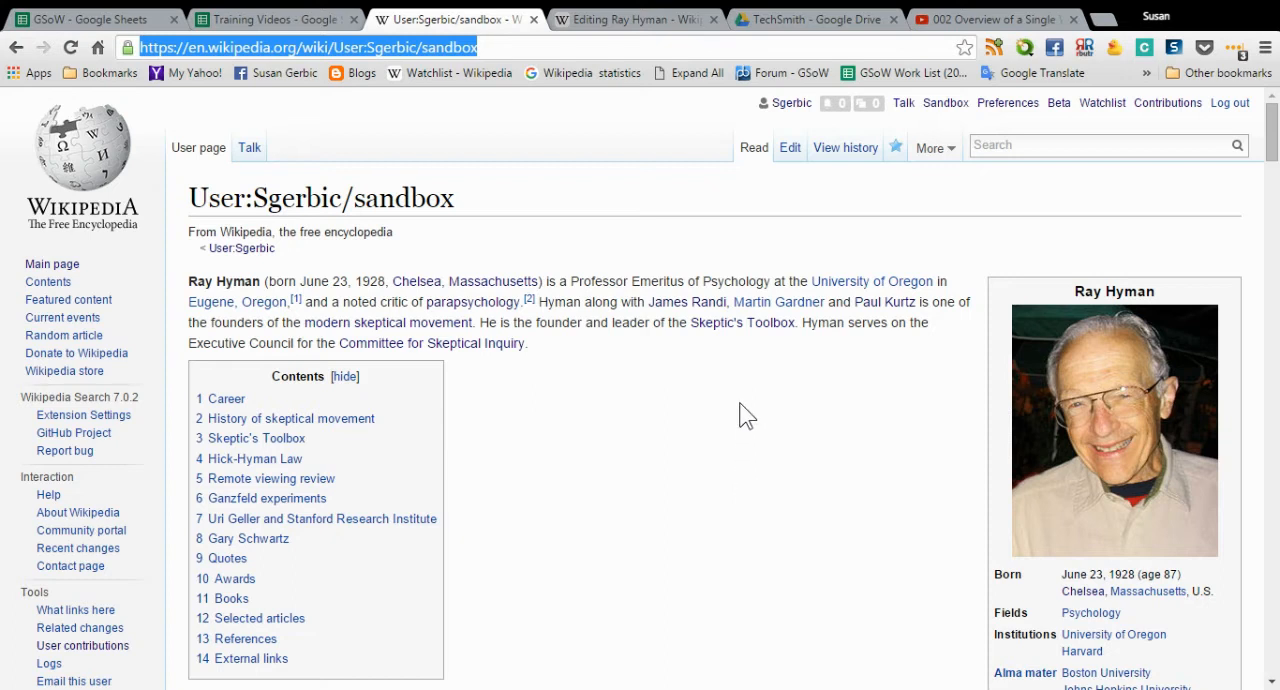
{"action": "scroll", "coordinate": [740, 405], "scroll_direction": "down", "scroll_amount": 5}
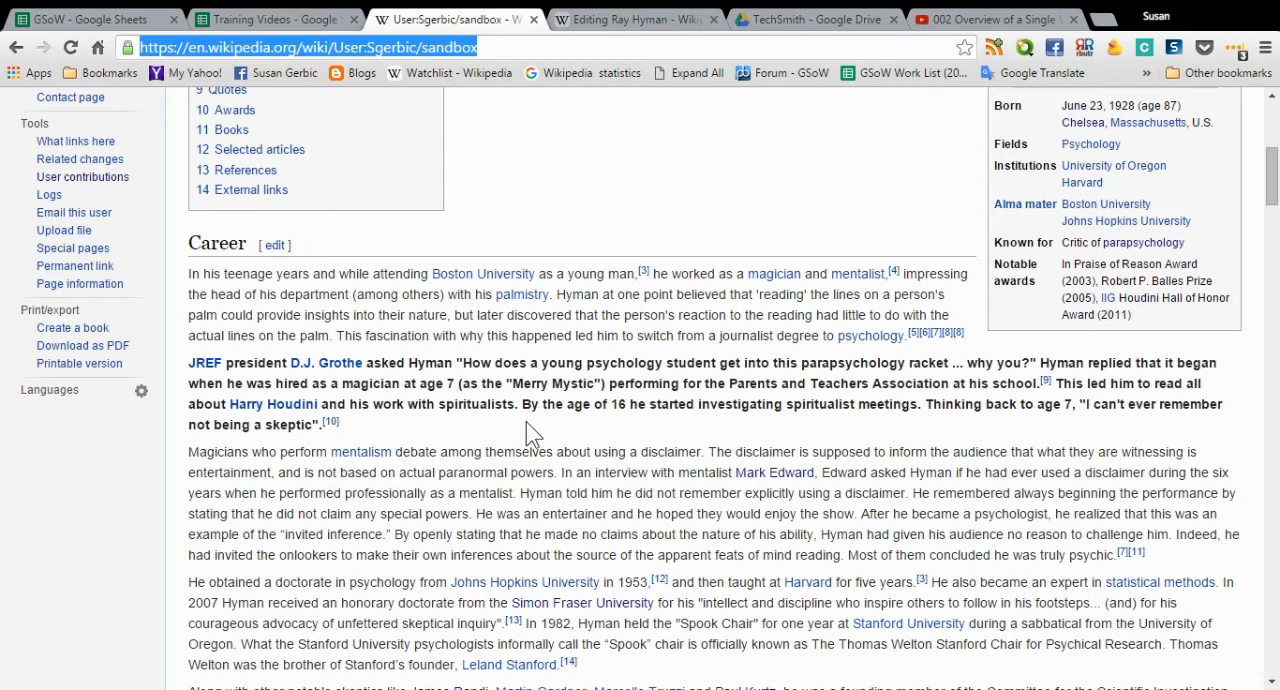
{"action": "scroll", "coordinate": [526, 423], "scroll_direction": "down", "scroll_amount": 1}
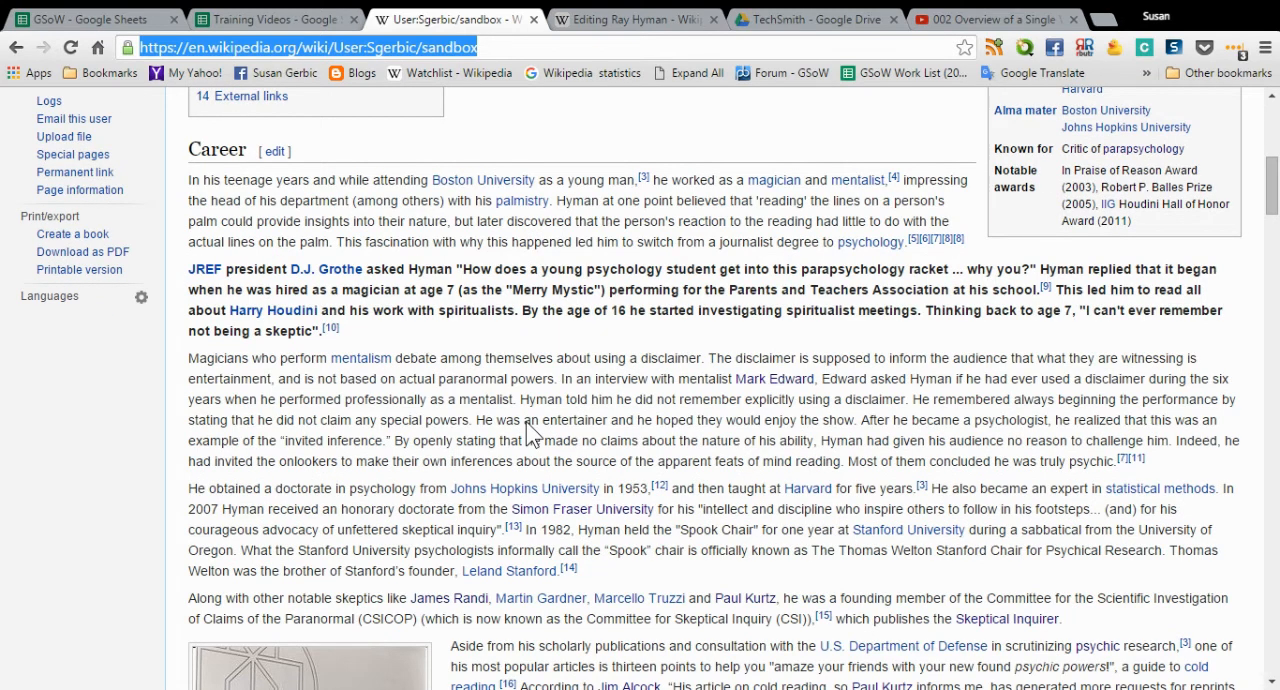
{"action": "scroll", "coordinate": [530, 430], "scroll_direction": "down", "scroll_amount": 6}
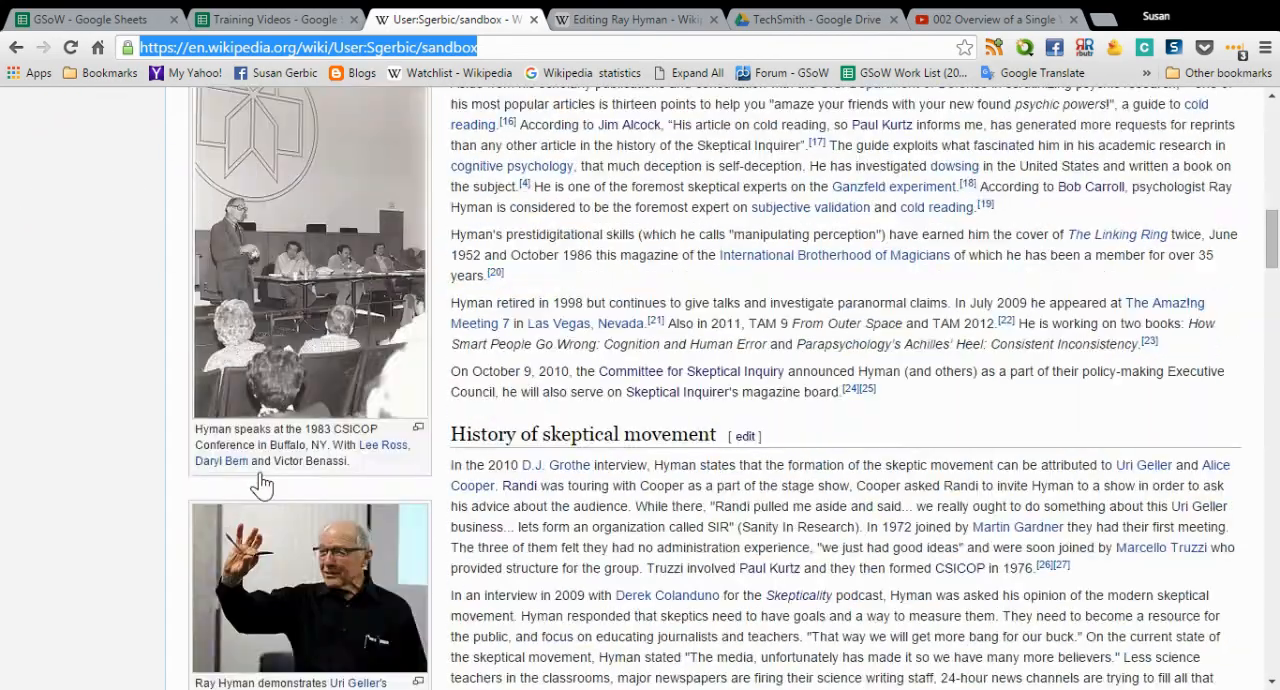
{"action": "scroll", "coordinate": [628, 435], "scroll_direction": "down", "scroll_amount": 5}
{"action": "scroll", "coordinate": [628, 435], "scroll_direction": "down", "scroll_amount": 20}
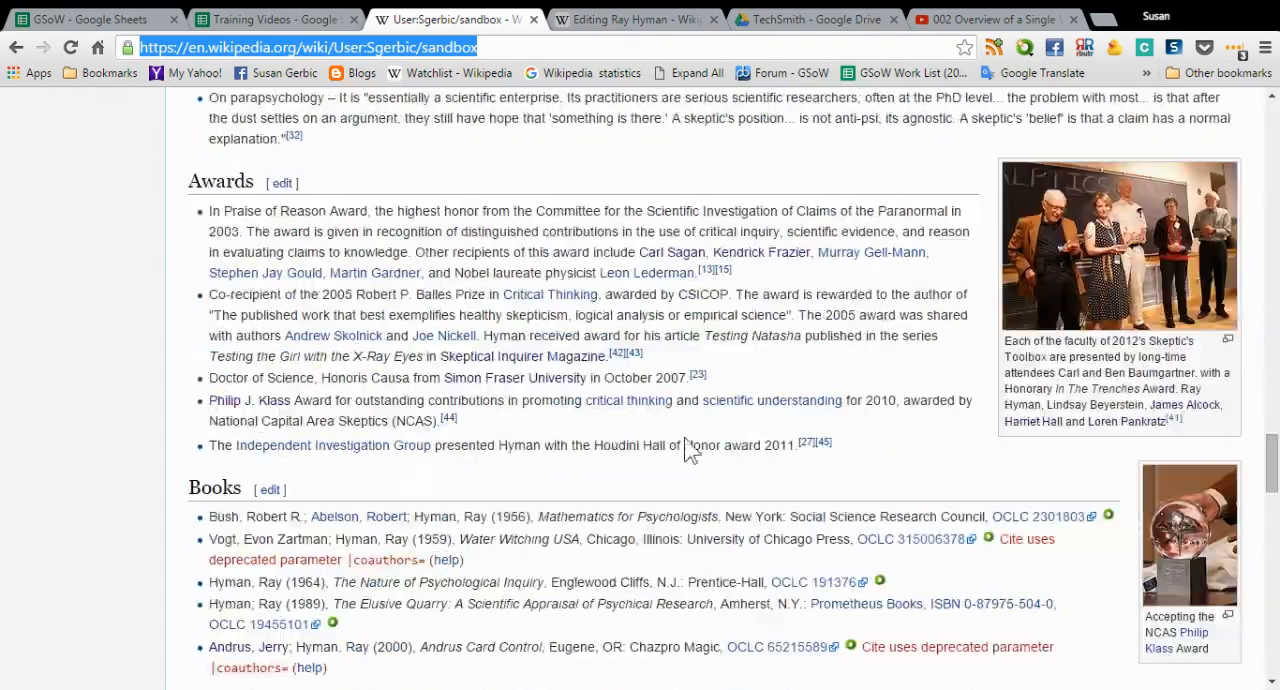
- Open the saved sandbox page for editing again
{"action": "left_click_drag", "start_coordinate": [1272, 462], "coordinate": [1268, 100]}
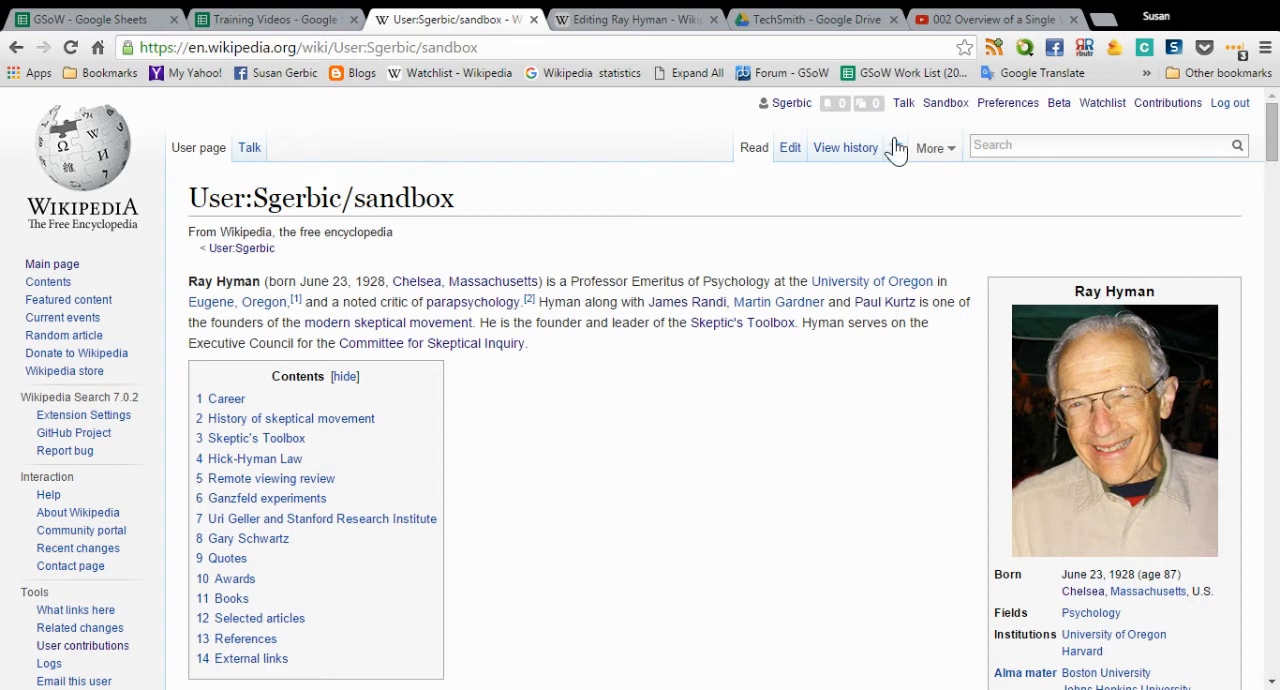
{"action": "left_click", "coordinate": [790, 152]}
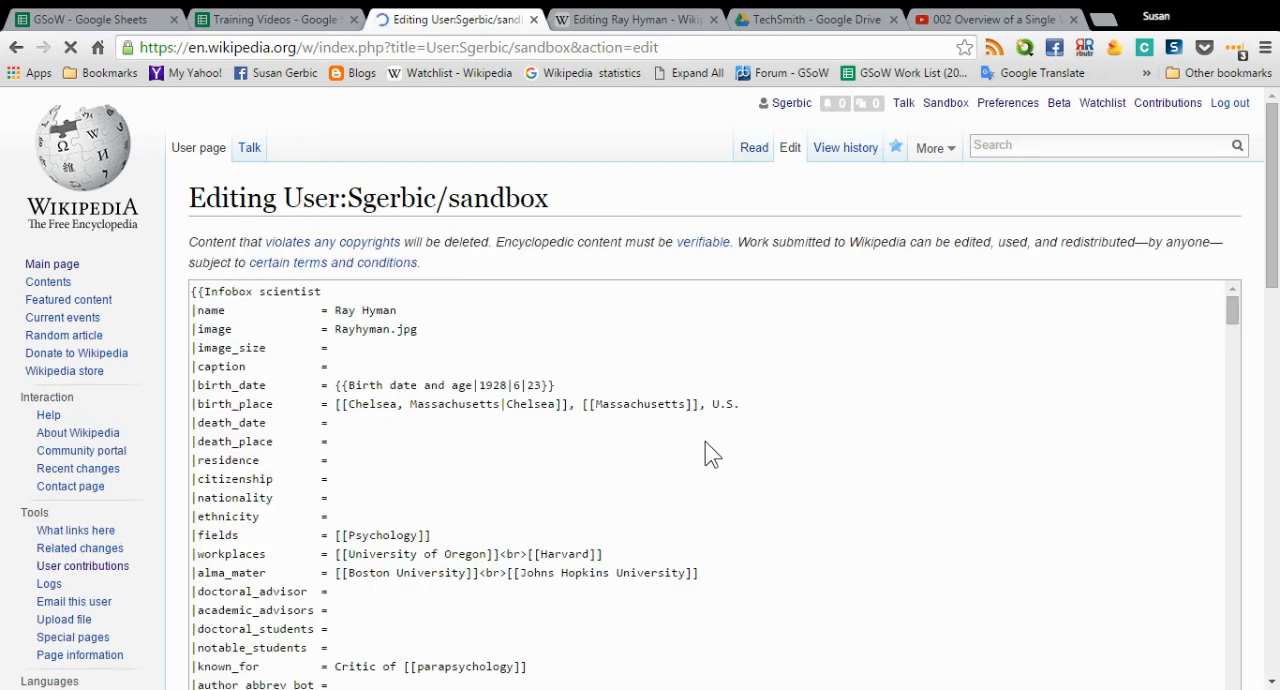
- Remove the bold markup around the paragraph about the JREF president in the Career section of the sandbox wikitext
{"action": "scroll", "coordinate": [705, 453], "scroll_direction": "down", "scroll_amount": 10}
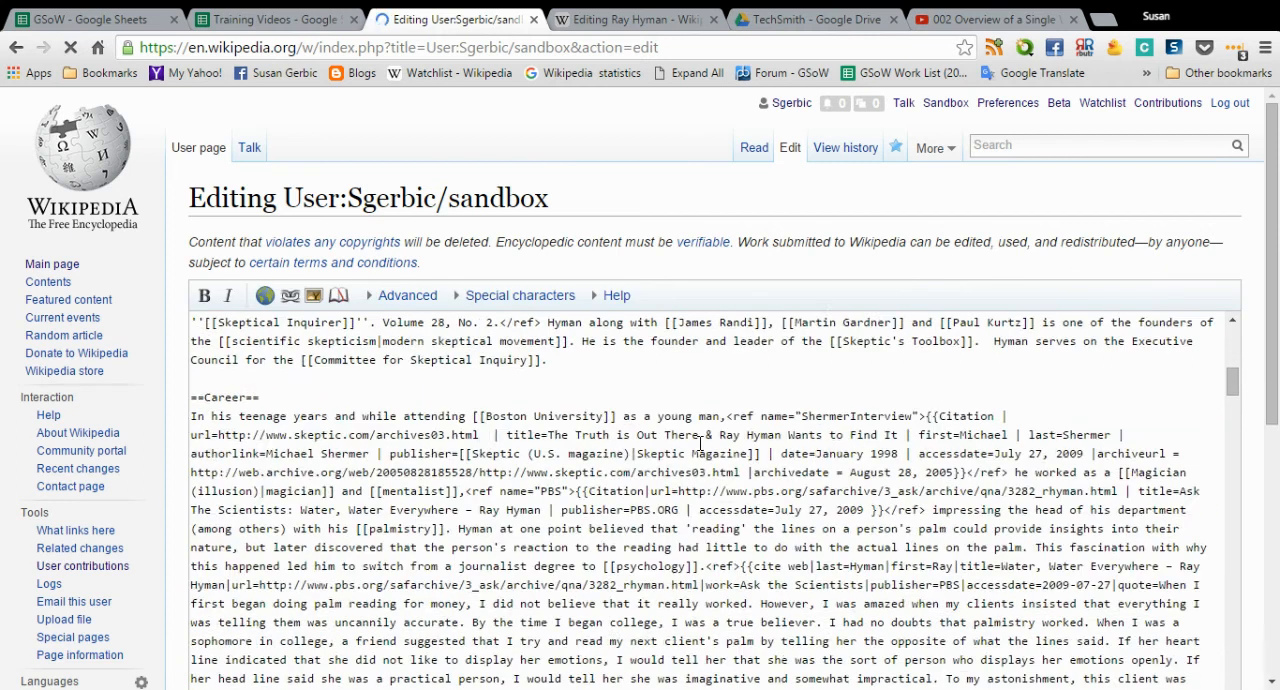
{"action": "scroll", "coordinate": [650, 447], "scroll_direction": "down", "scroll_amount": 2}
{"action": "scroll", "coordinate": [518, 455], "scroll_direction": "down", "scroll_amount": 1}
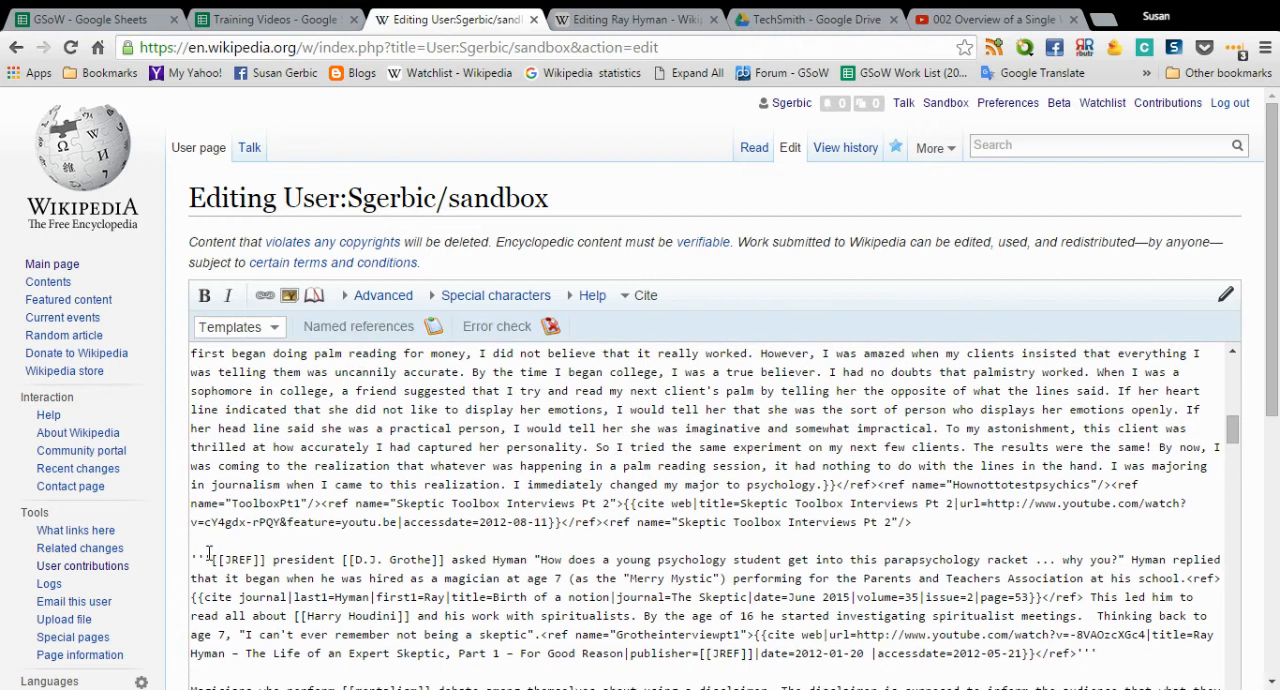
{"action": "left_click_drag", "start_coordinate": [211, 556], "coordinate": [182, 556]}
{"action": "key", "text": "Delete"}
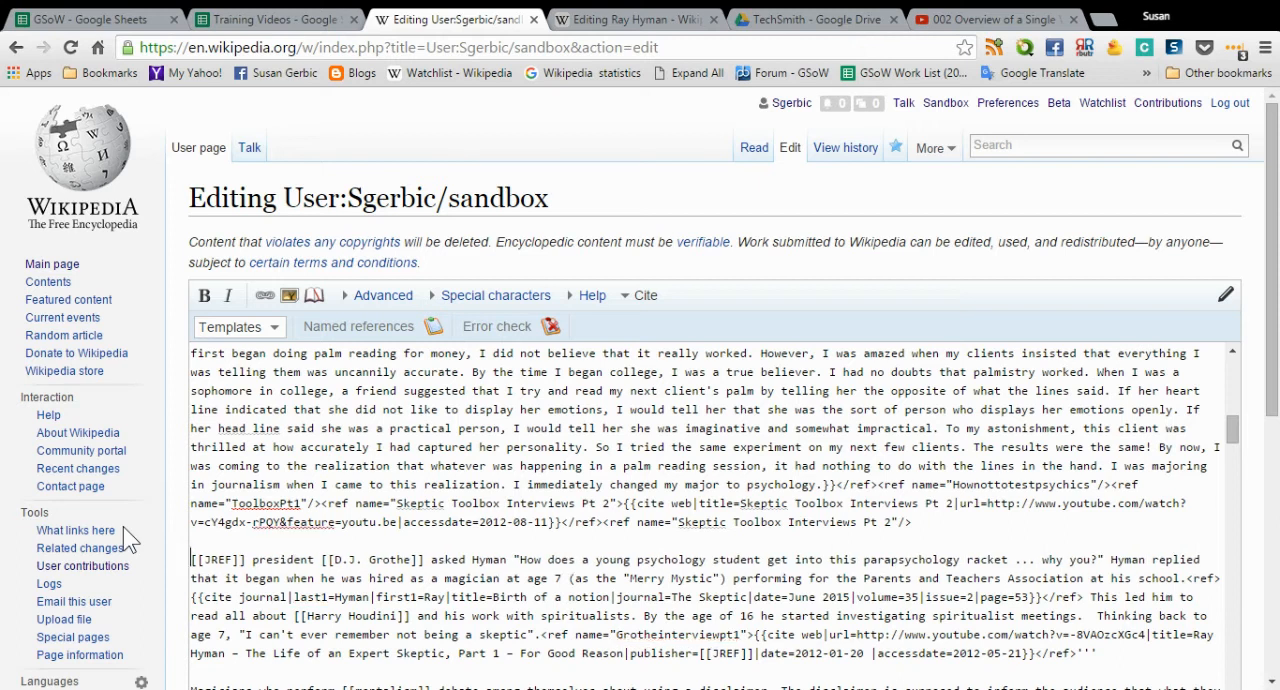
{"action": "scroll", "coordinate": [733, 560], "scroll_direction": "down", "scroll_amount": 3}
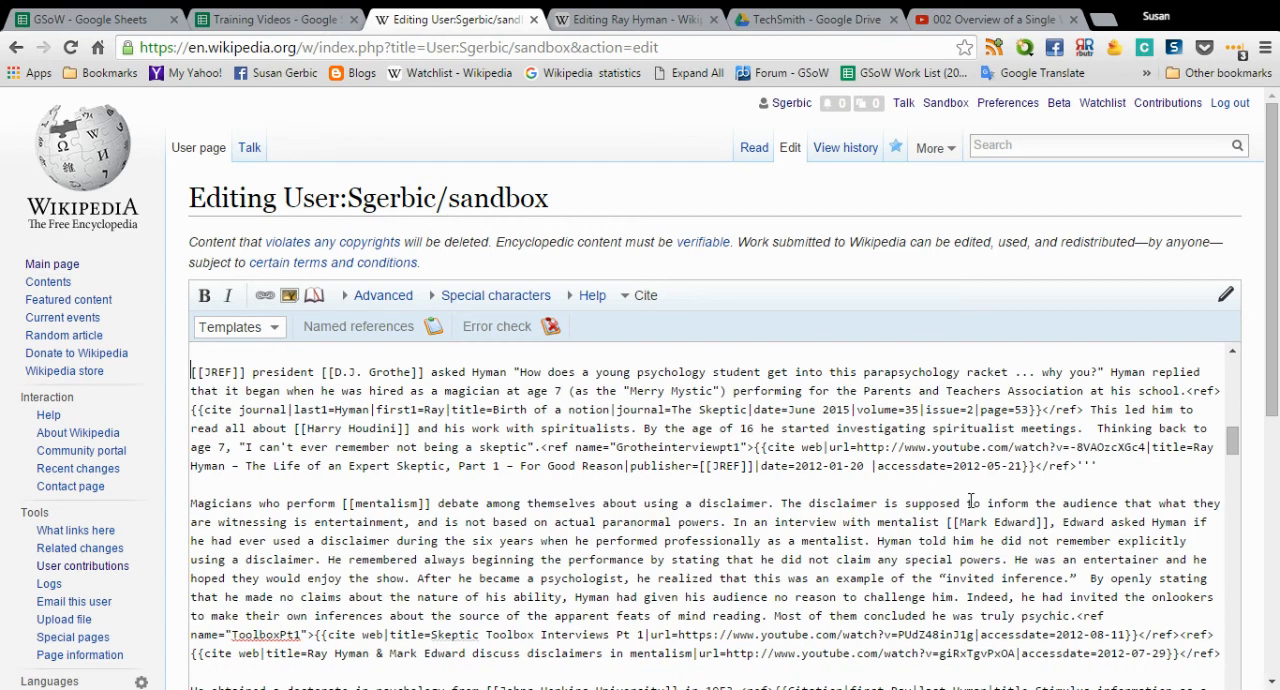
{"action": "key", "text": "BackSpace"}
{"action": "key", "text": "BackSpace"}
{"action": "key", "text": "BackSpace"}
- Copy the sandbox's entire wikitext and replace all the wikitext in the Ray Hyman article's editor with it
{"action": "left_click_drag", "start_coordinate": [1270, 415], "coordinate": [1272, 585]}
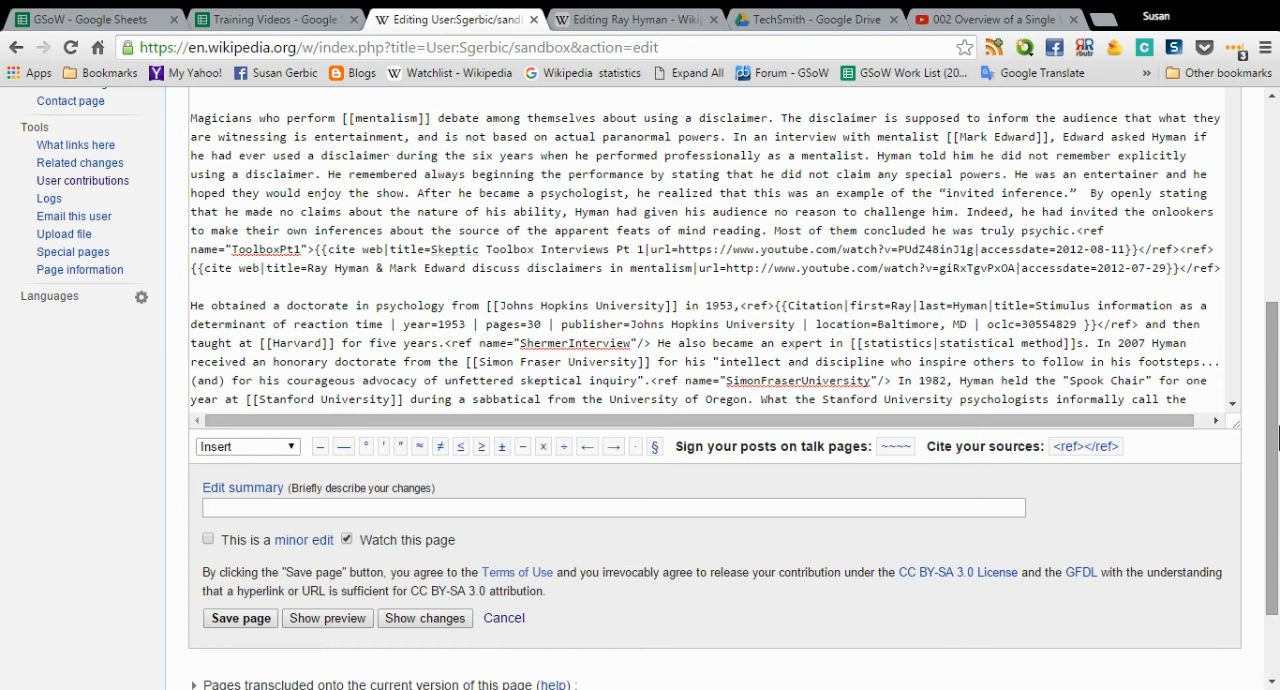
{"action": "left_click_drag", "start_coordinate": [1277, 437], "coordinate": [1272, 237]}
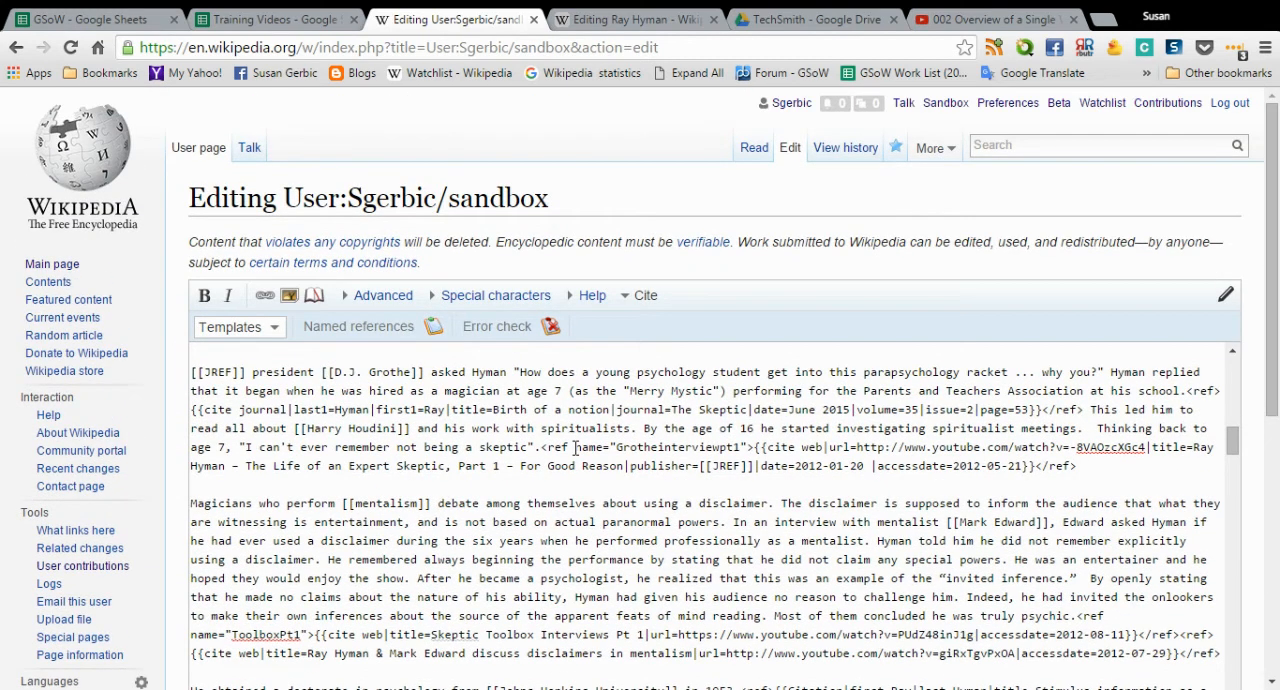
{"action": "key", "text": "ctrl+a"}
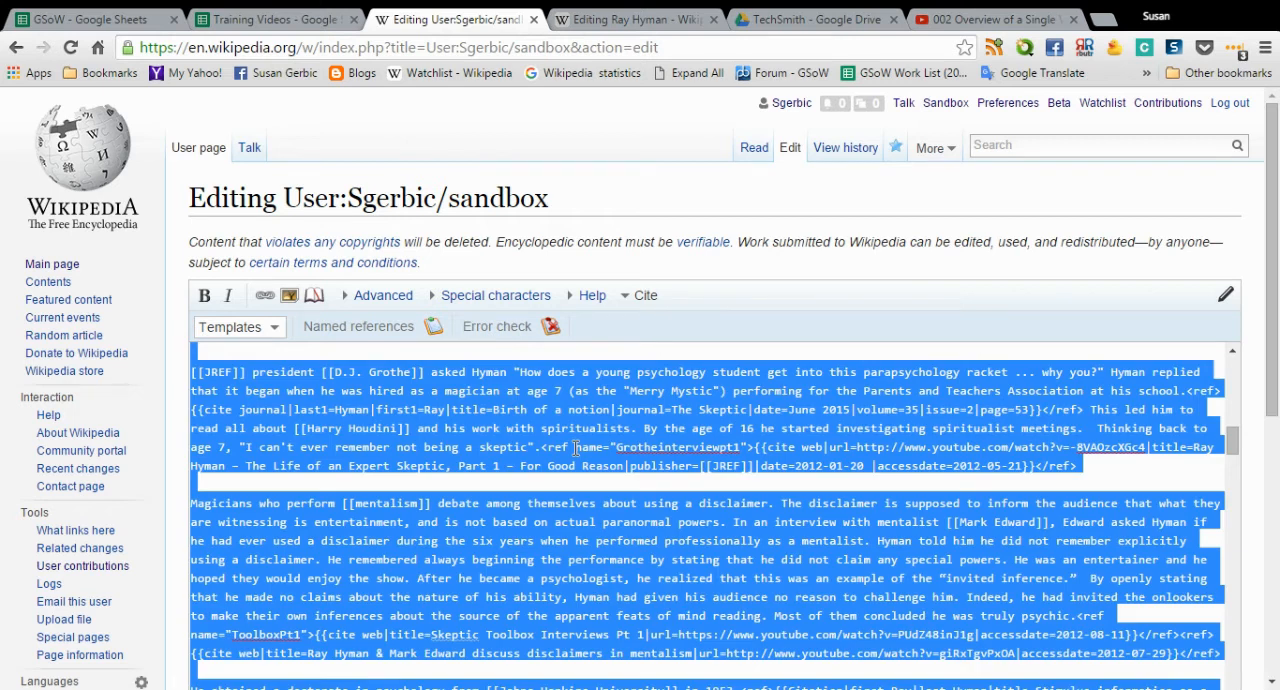
{"action": "left_click", "coordinate": [642, 22]}
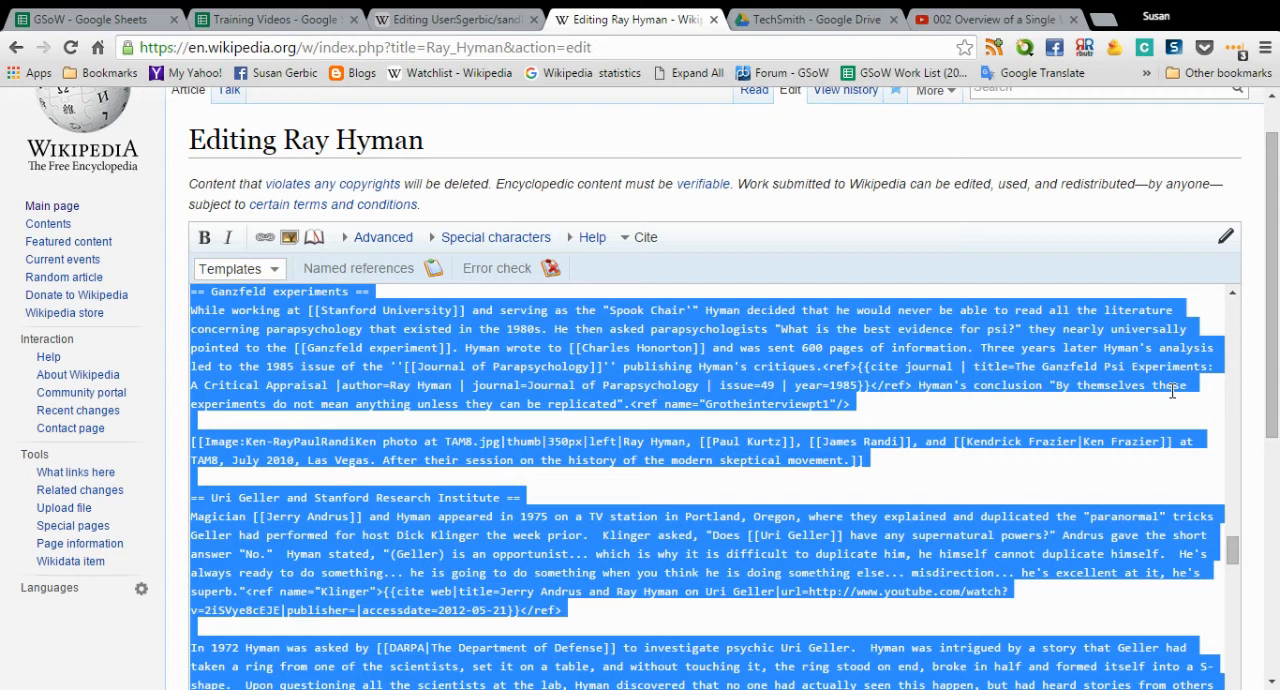
{"action": "key", "text": "ctrl+x"}
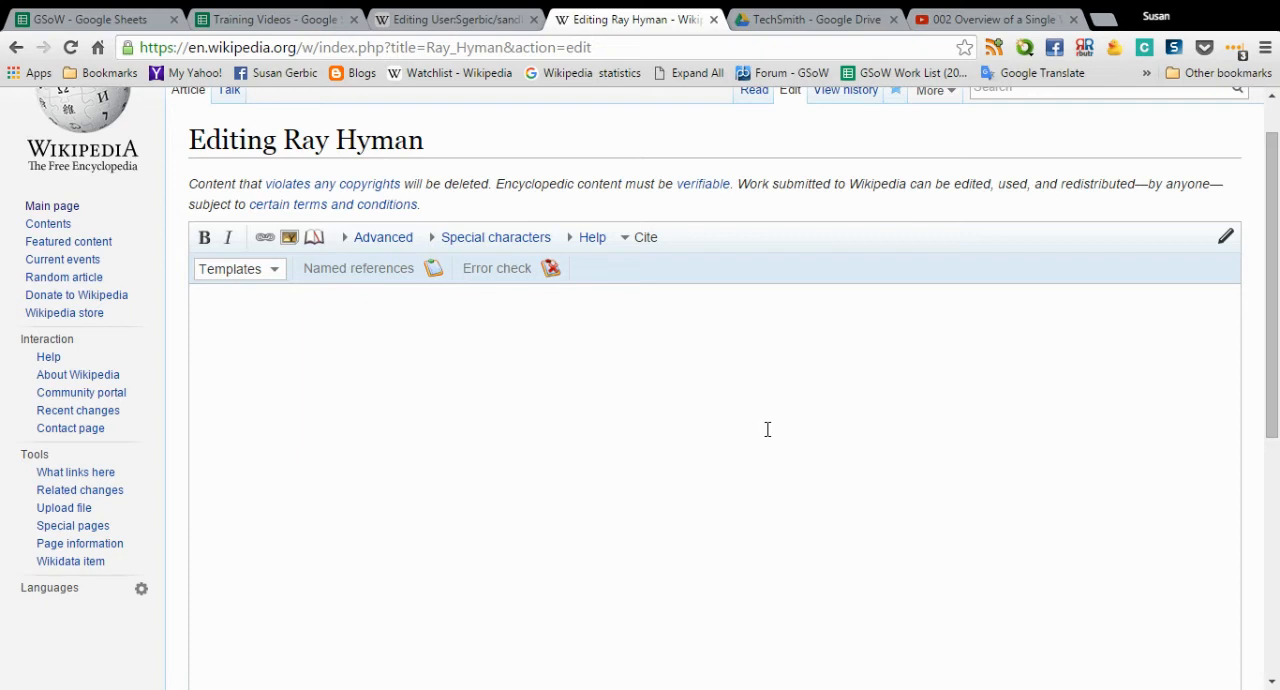
{"action": "key", "text": "ctrl+v"}
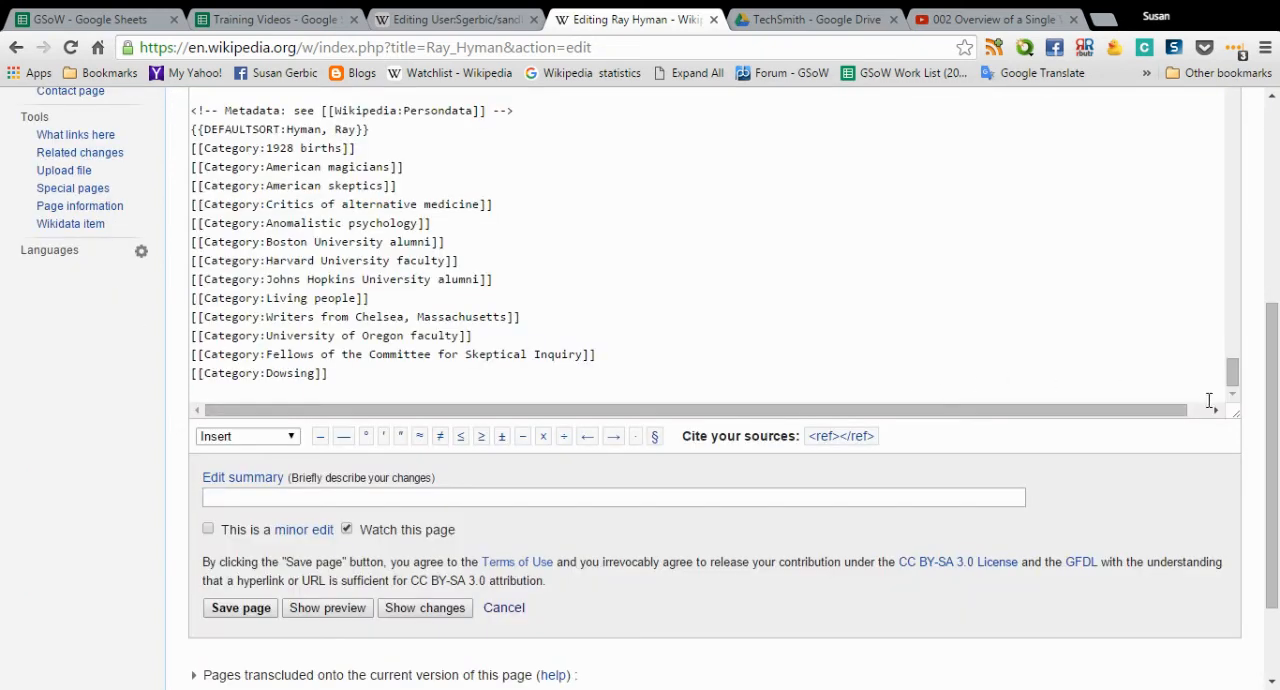
- Check the pasted wikitext and enter "added citation from XYZ magazine" as the Ray Hyman article's edit summary
{"action": "left_click_drag", "start_coordinate": [1236, 382], "coordinate": [1275, 240]}
{"action": "scroll", "coordinate": [1260, 306], "scroll_direction": "up", "scroll_amount": 3}
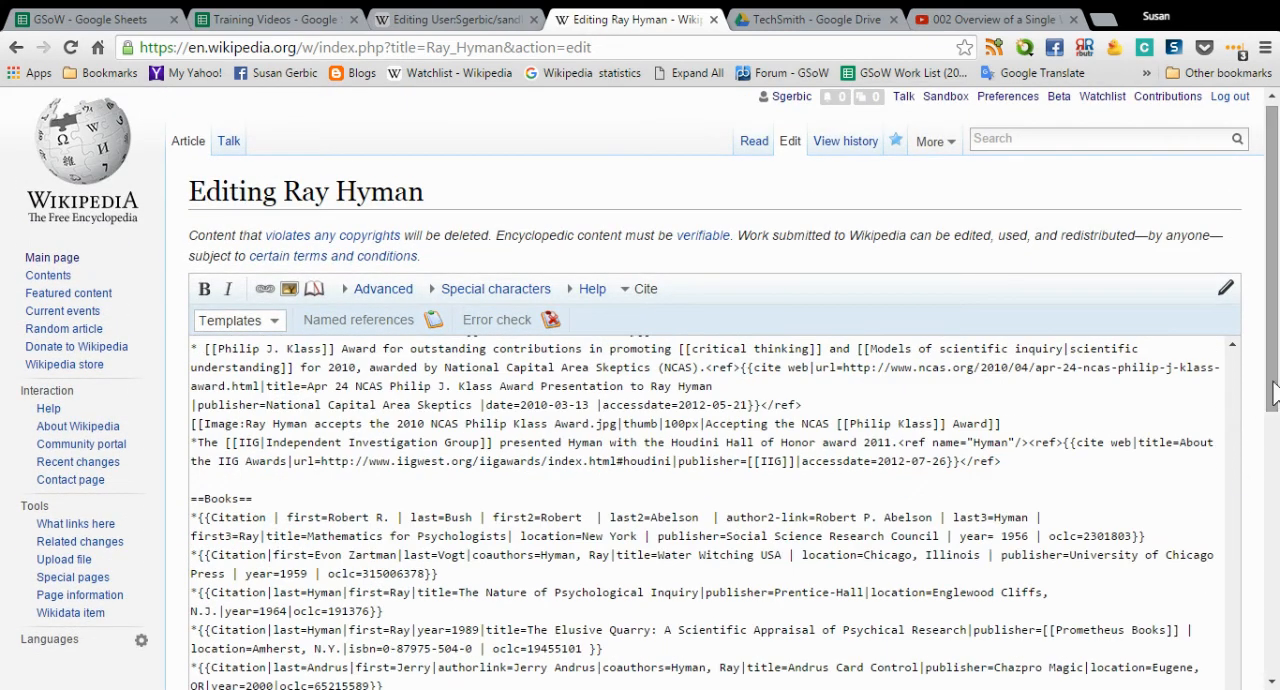
{"action": "scroll", "coordinate": [1250, 437], "scroll_direction": "down", "scroll_amount": 3}
{"action": "left_click_drag", "start_coordinate": [1233, 584], "coordinate": [1248, 228]}
{"action": "scroll", "coordinate": [779, 338], "scroll_direction": "down", "scroll_amount": 4}
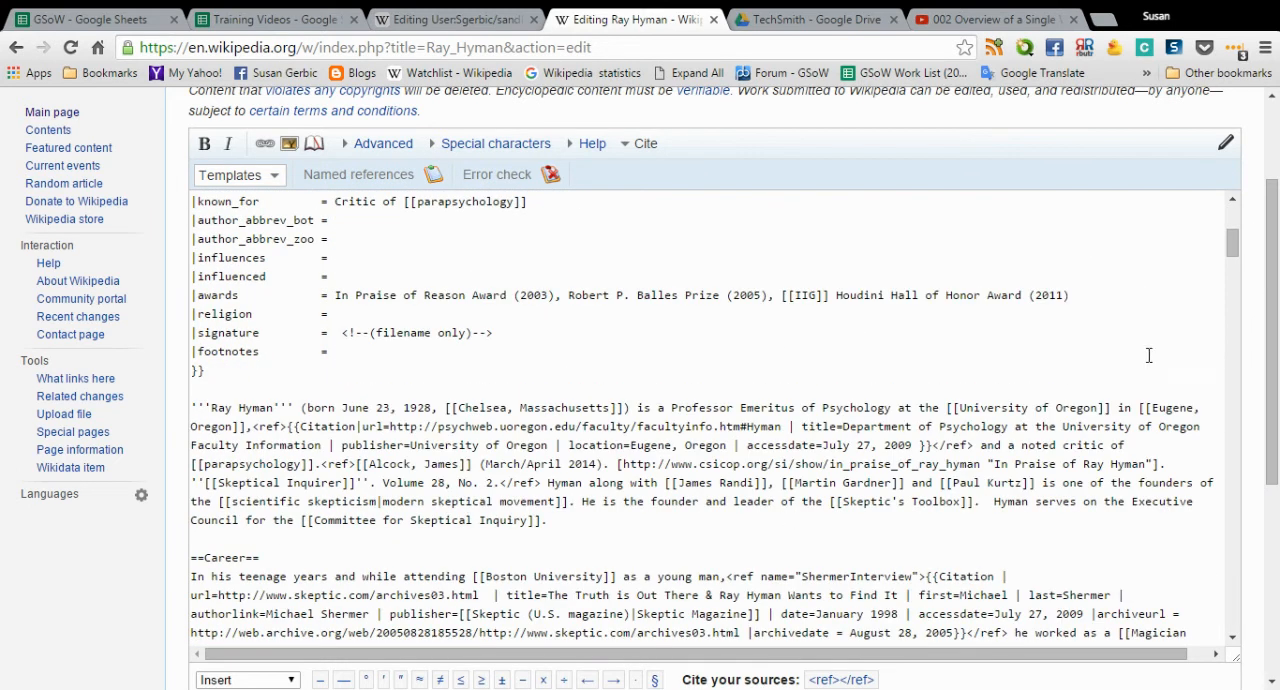
{"action": "scroll", "coordinate": [1273, 403], "scroll_direction": "down", "scroll_amount": 1}
{"action": "scroll", "coordinate": [1273, 403], "scroll_direction": "down", "scroll_amount": 3}
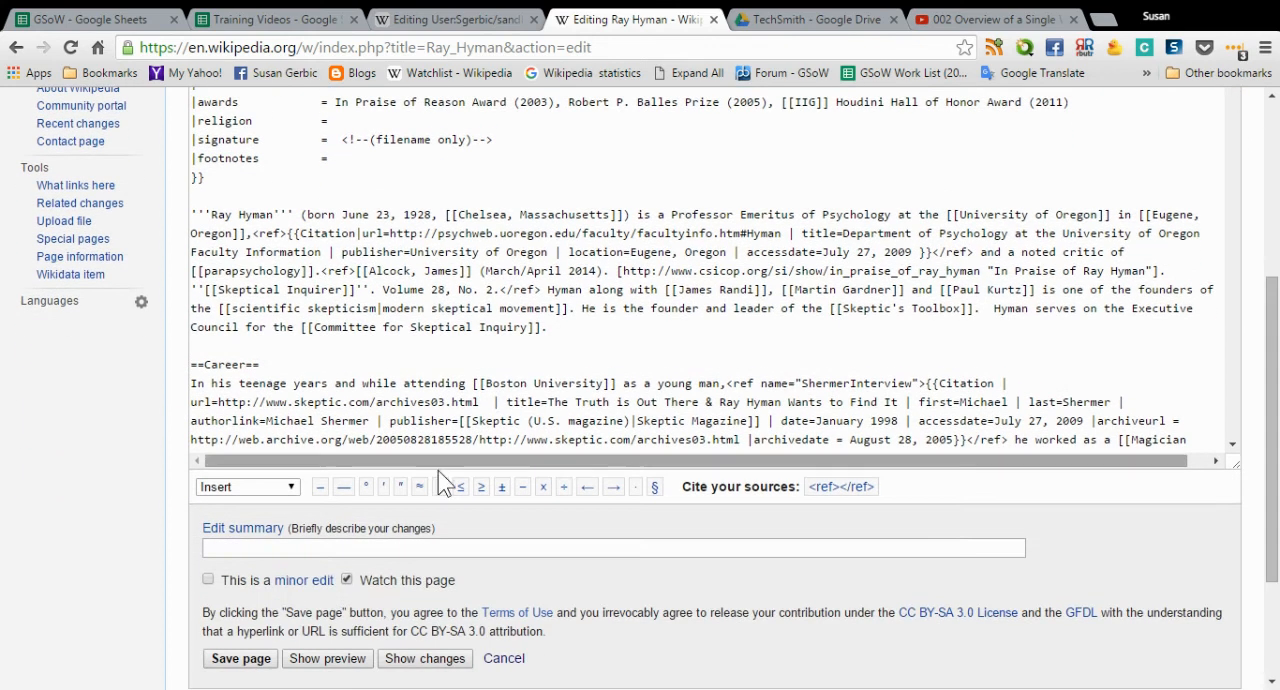
{"action": "left_click", "coordinate": [340, 549]}
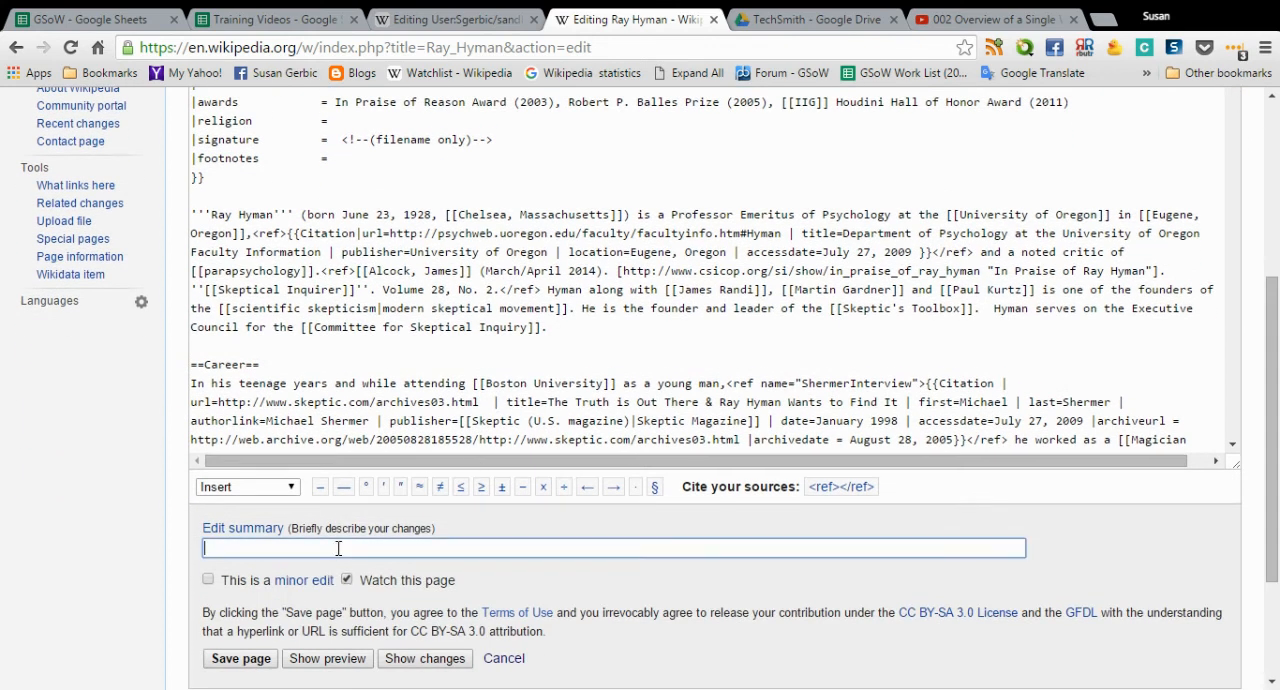
{"action": "type", "text": "added citation from "}
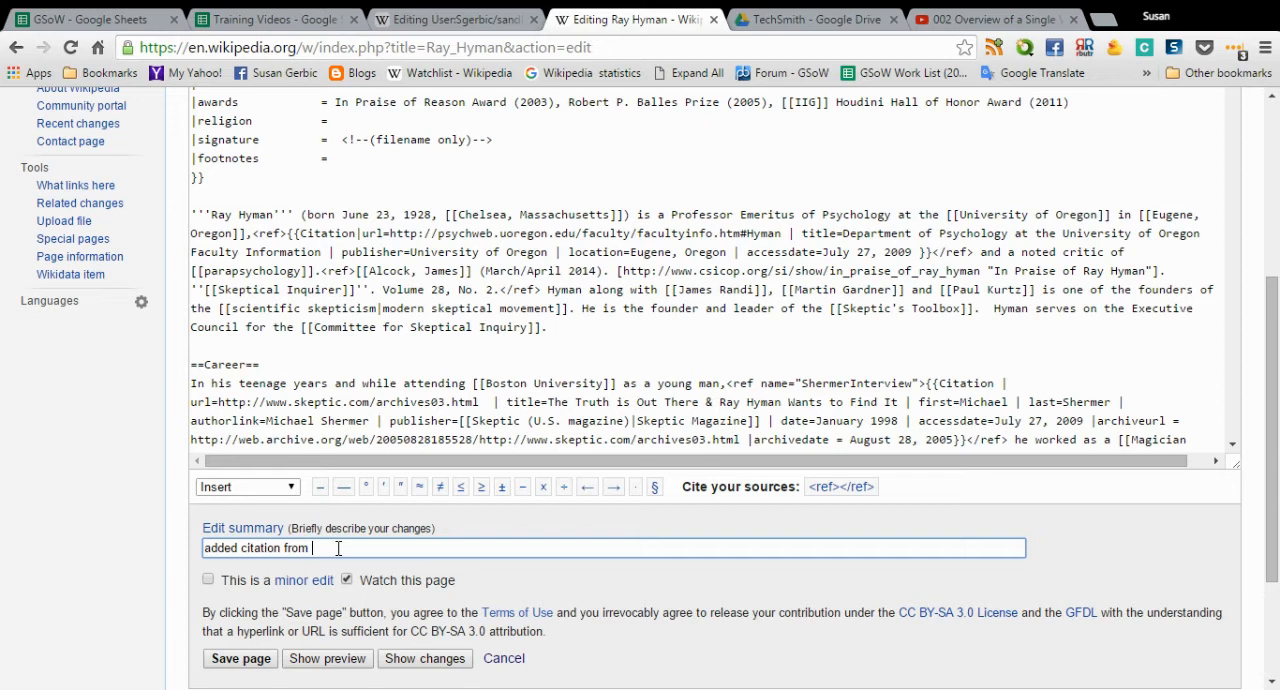
{"action": "type", "text": "XYZ magazine"}
- Preview the Ray Hyman article, check its Career section, and save the page
{"action": "left_click", "coordinate": [332, 662]}
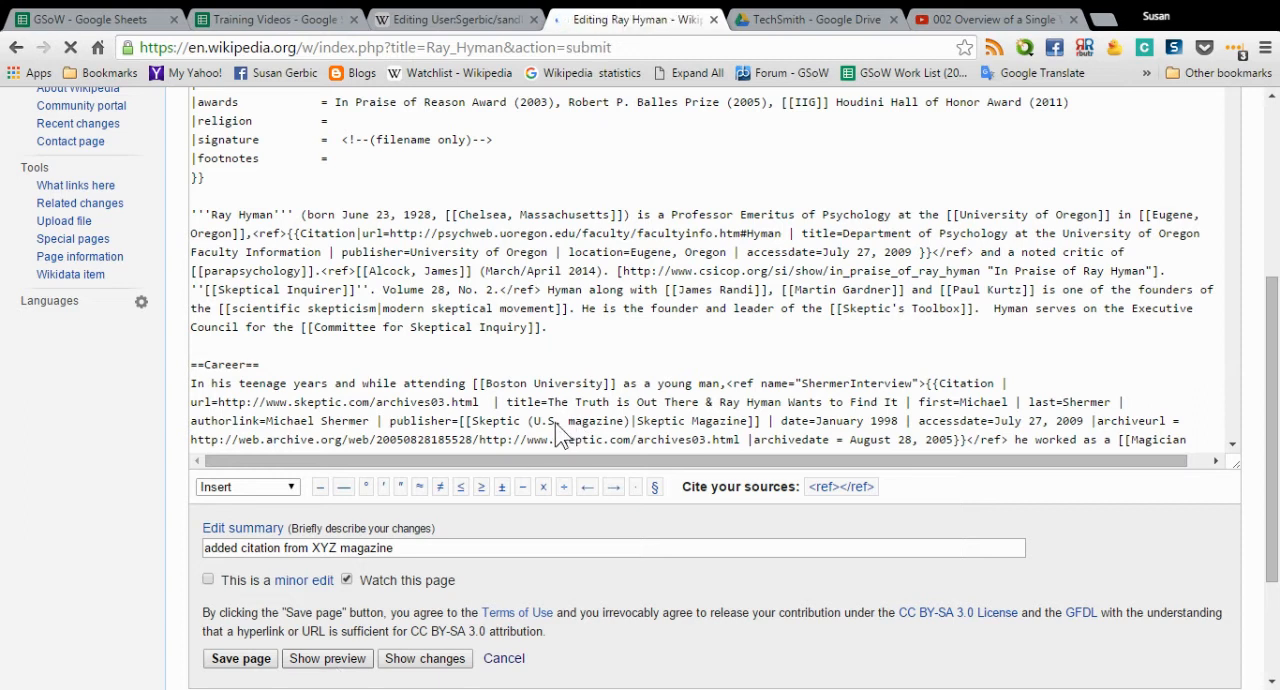
{"action": "scroll", "coordinate": [565, 384], "scroll_direction": "down", "scroll_amount": 3}
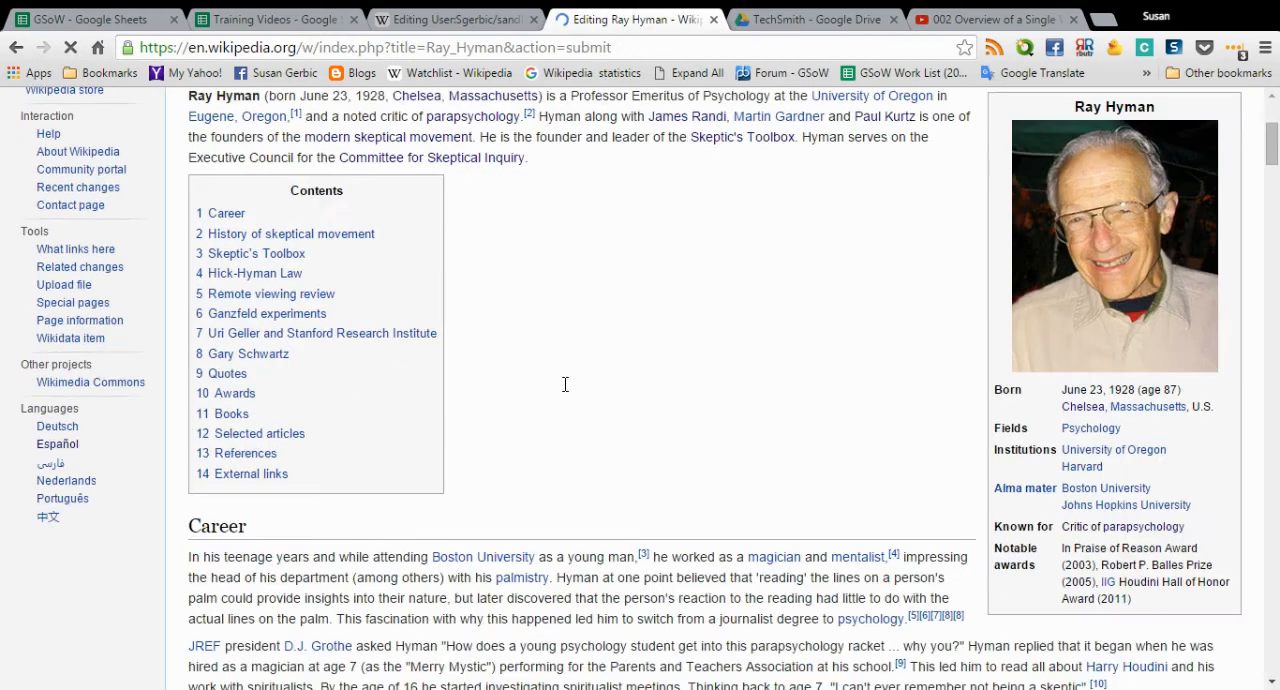
{"action": "scroll", "coordinate": [565, 384], "scroll_direction": "down", "scroll_amount": 2}
{"action": "scroll", "coordinate": [465, 416], "scroll_direction": "down", "scroll_amount": 1}
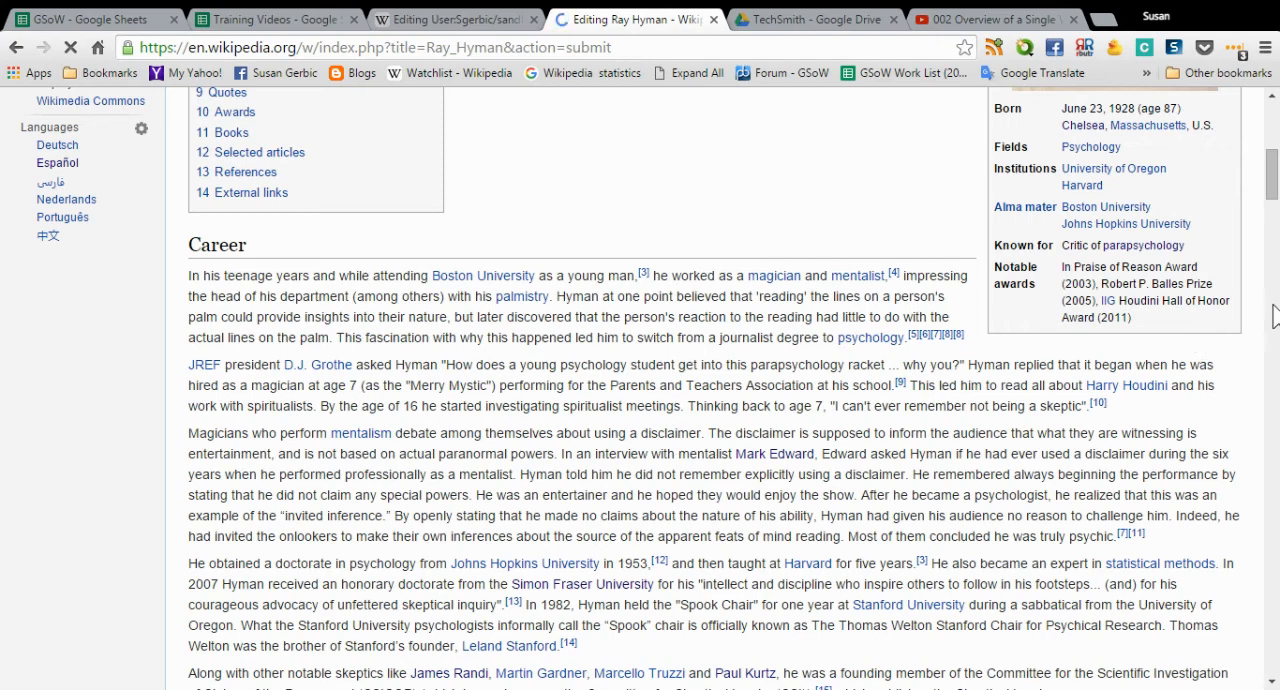
{"action": "scroll", "coordinate": [578, 433], "scroll_direction": "down", "scroll_amount": 10}
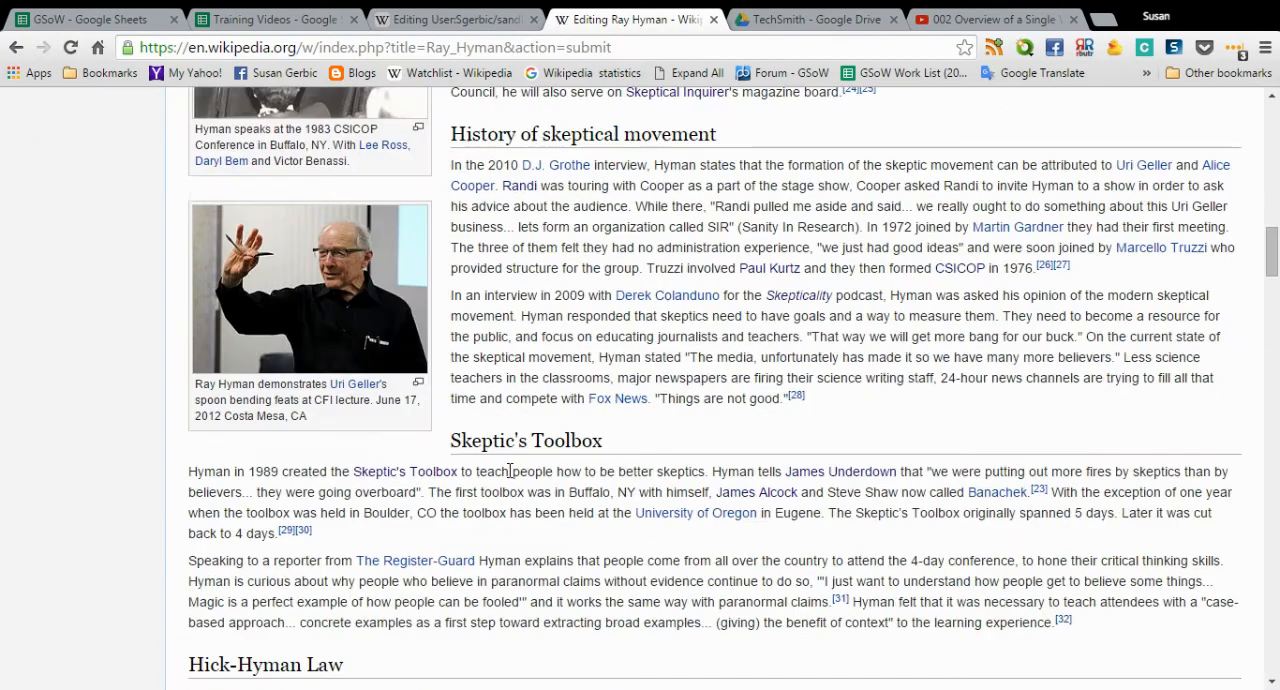
{"action": "scroll", "coordinate": [510, 470], "scroll_direction": "down", "scroll_amount": 4}
{"action": "left_click_drag", "start_coordinate": [1276, 300], "coordinate": [1252, 655]}
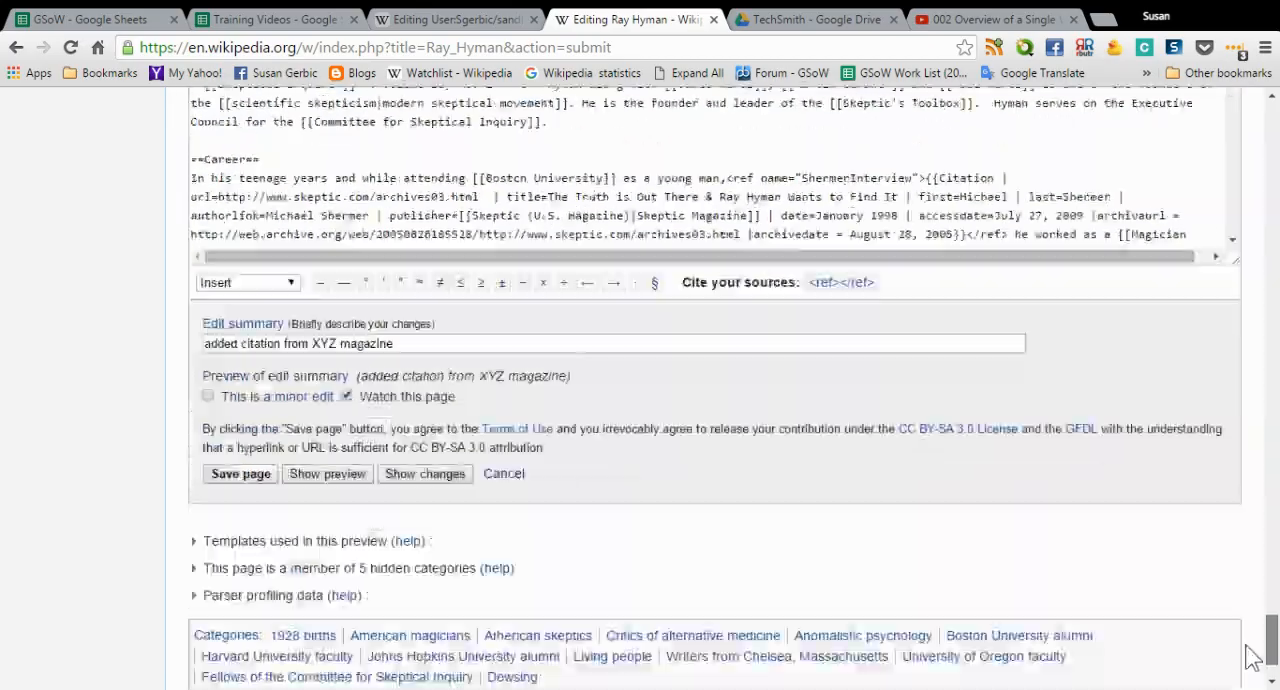
{"action": "left_click", "coordinate": [222, 482]}
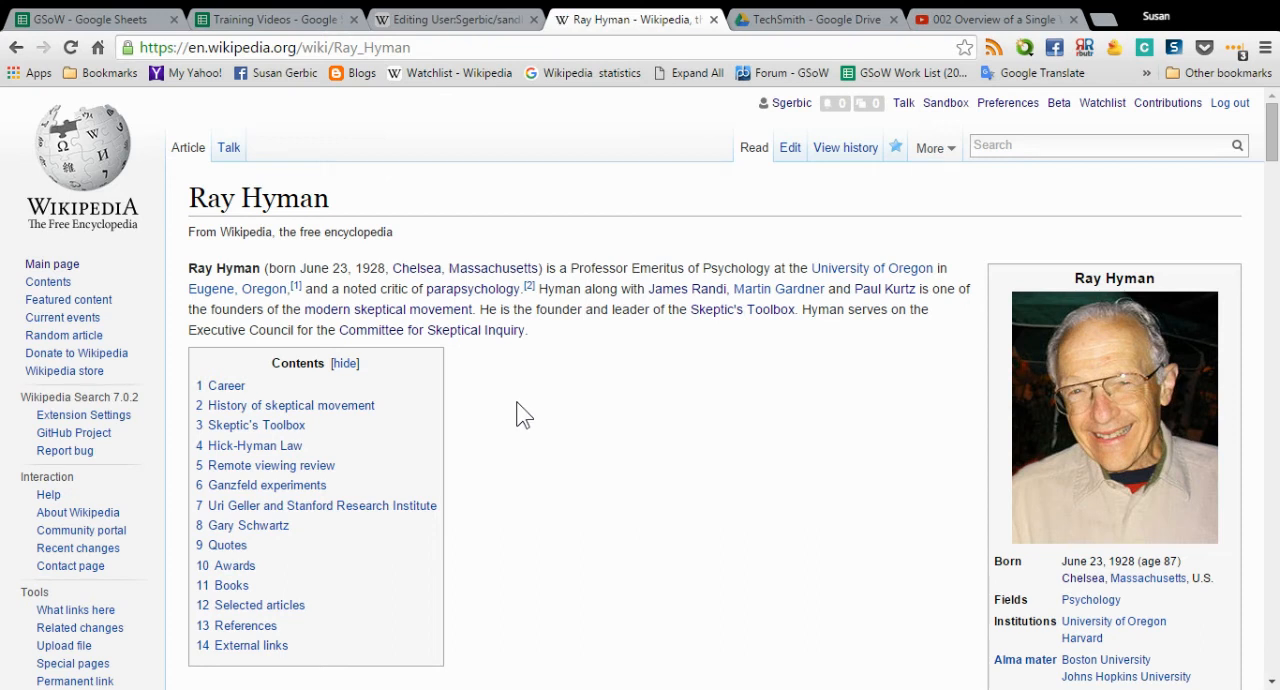
- Look over the Ray Hyman article and examine the latest entries in its revision history
{"action": "scroll", "coordinate": [594, 390], "scroll_direction": "down", "scroll_amount": 2}
{"action": "scroll", "coordinate": [592, 380], "scroll_direction": "up", "scroll_amount": 2}
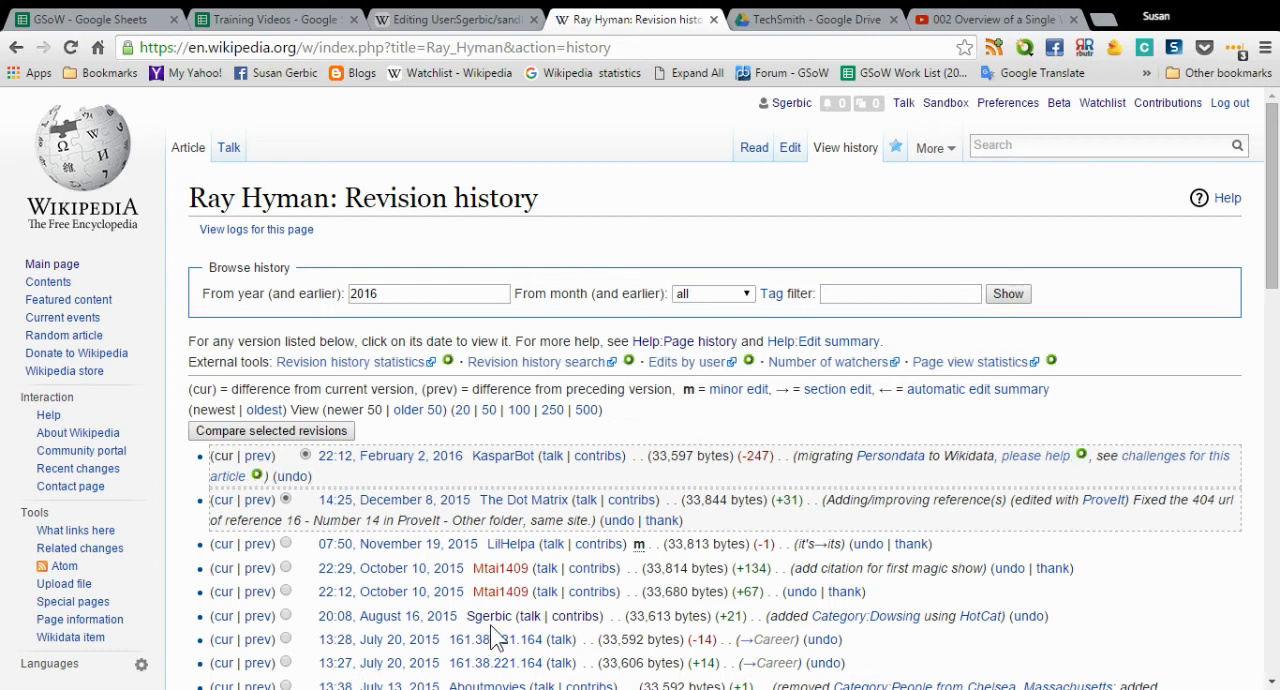
{"action": "left_click", "coordinate": [760, 152]}
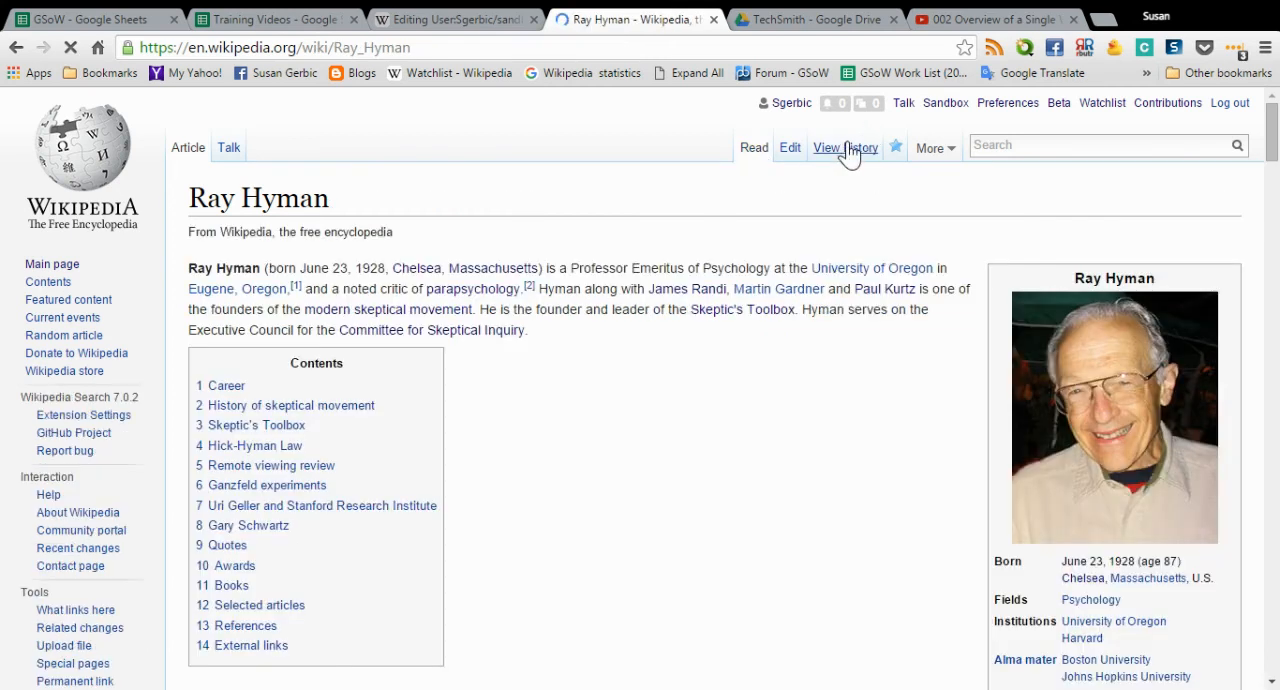
{"action": "left_click", "coordinate": [849, 150]}
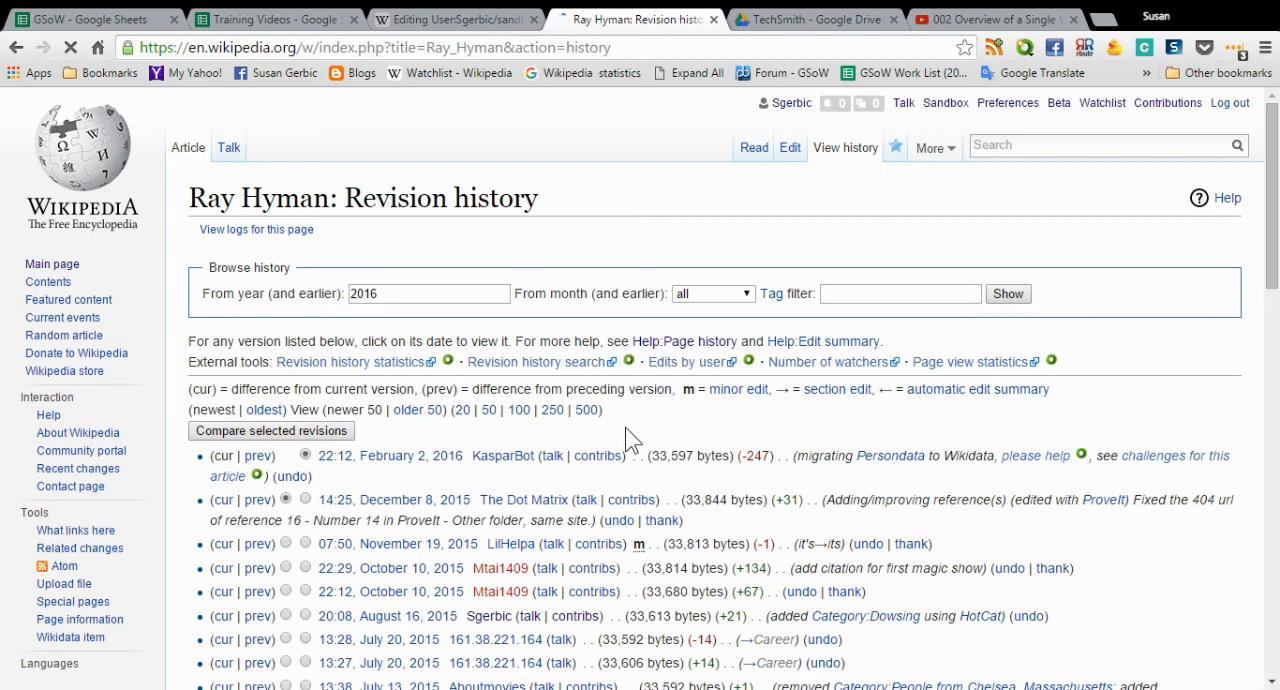
{"action": "scroll", "coordinate": [630, 440], "scroll_direction": "down", "scroll_amount": 2}
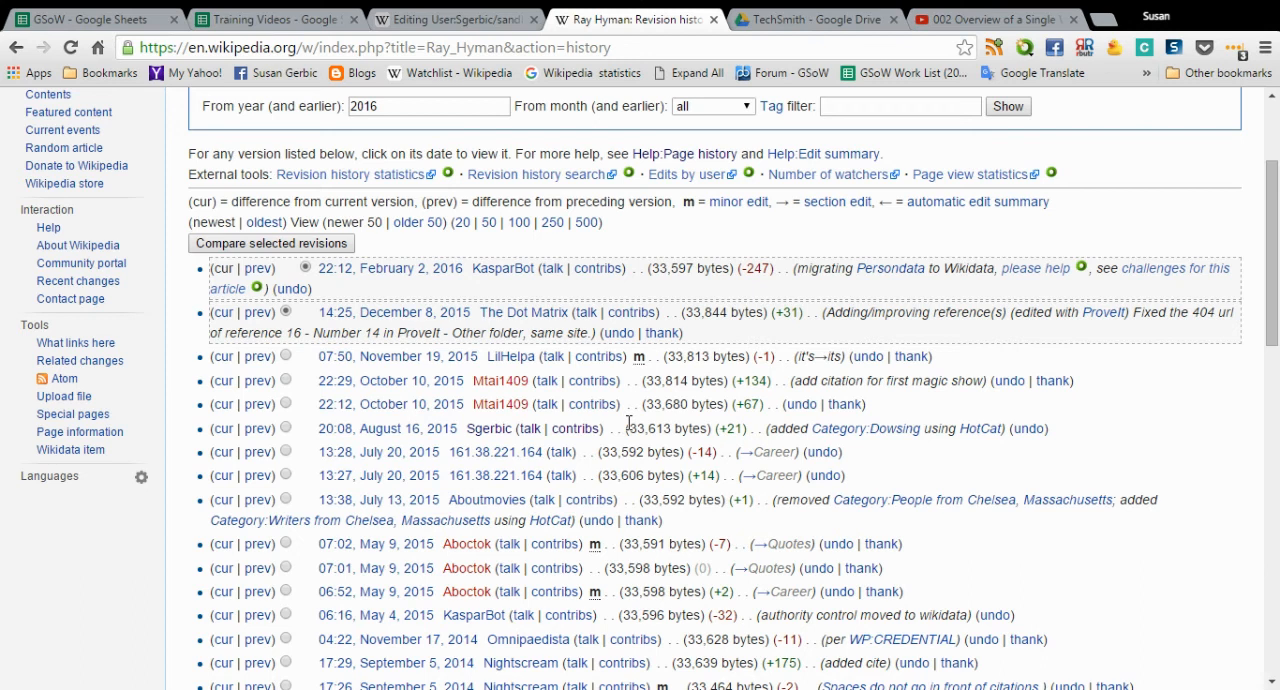
{"action": "scroll", "coordinate": [630, 422], "scroll_direction": "up", "scroll_amount": 2}
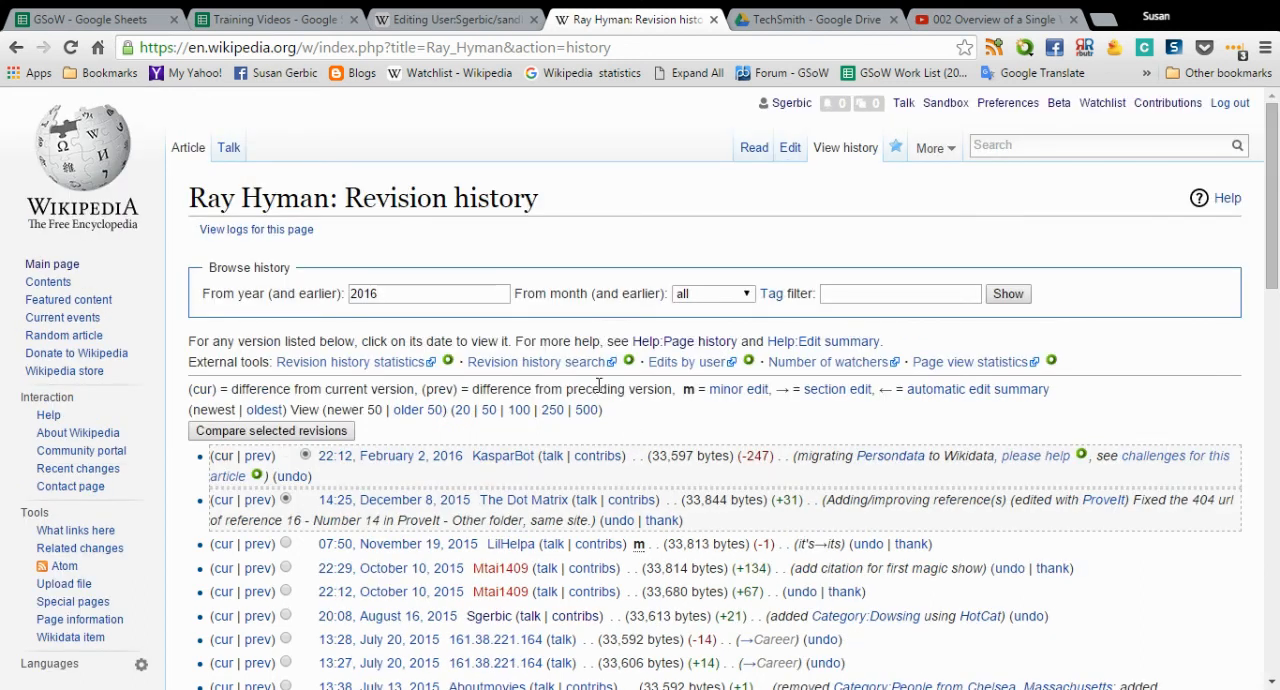
- Clear all the wikitext from the sandbox page and save it with the edit summary "wiped clean"
{"action": "left_click", "coordinate": [470, 22]}
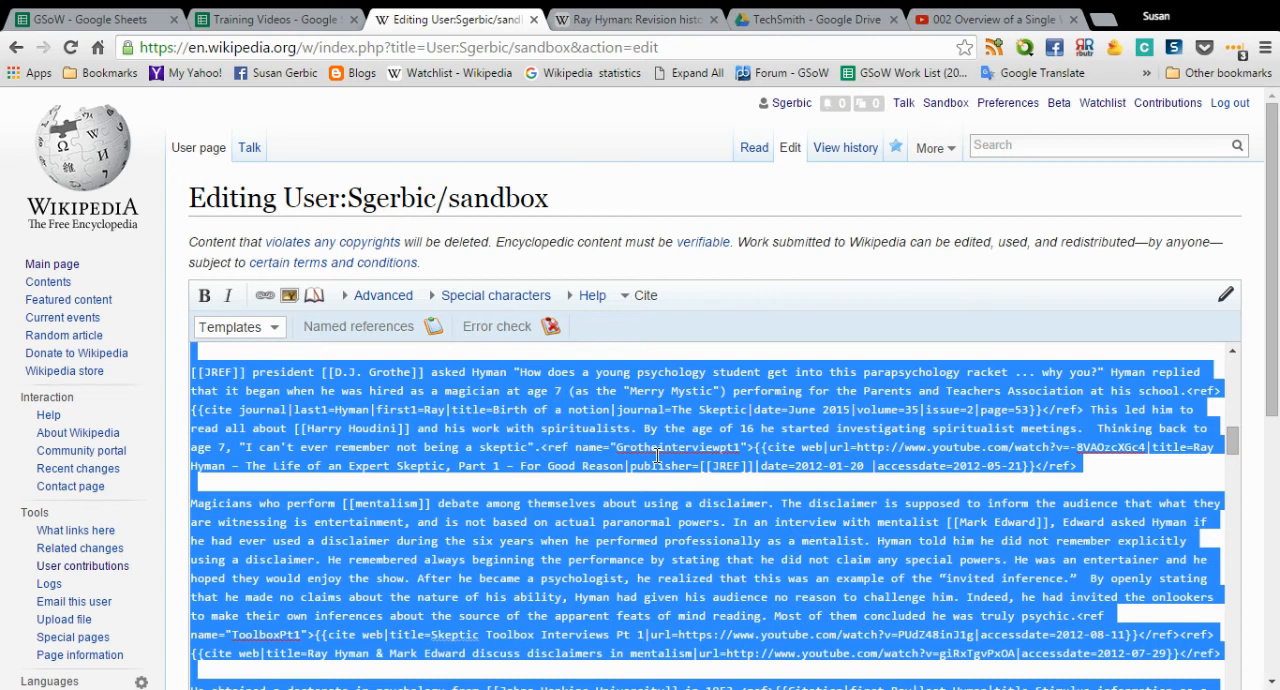
{"action": "key", "text": "Delete"}
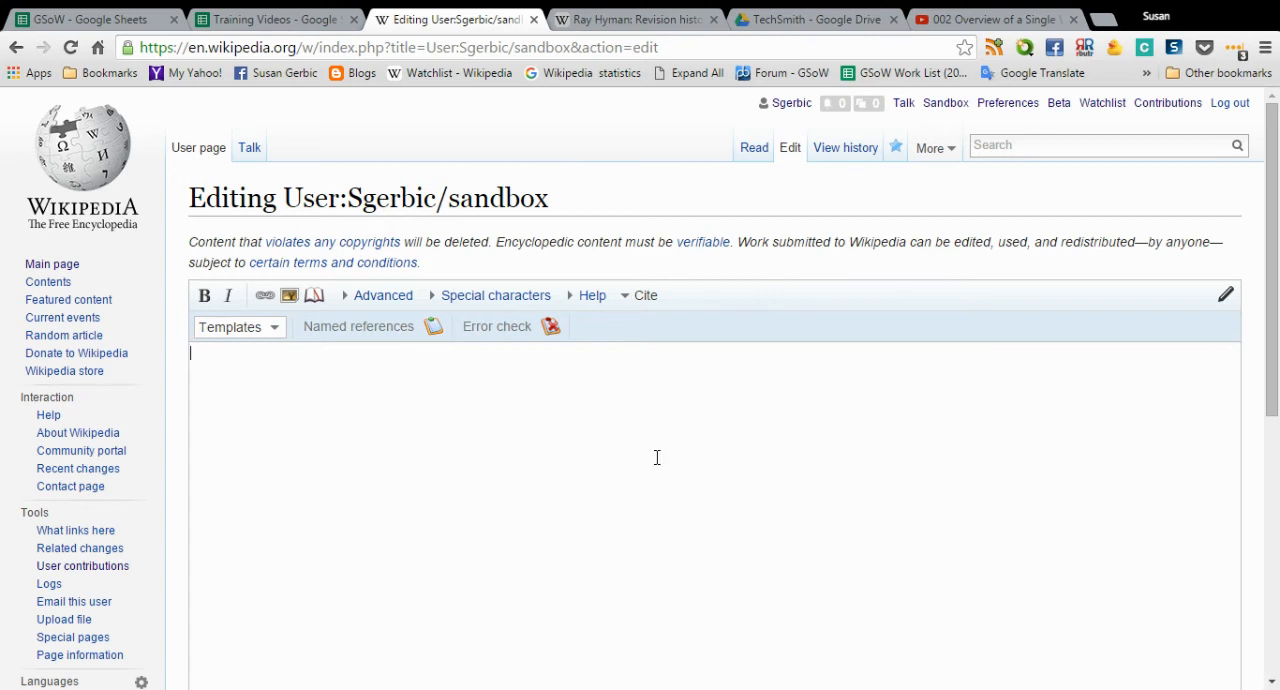
{"action": "scroll", "coordinate": [650, 450], "scroll_direction": "down", "scroll_amount": 5}
{"action": "left_click", "coordinate": [342, 428]}
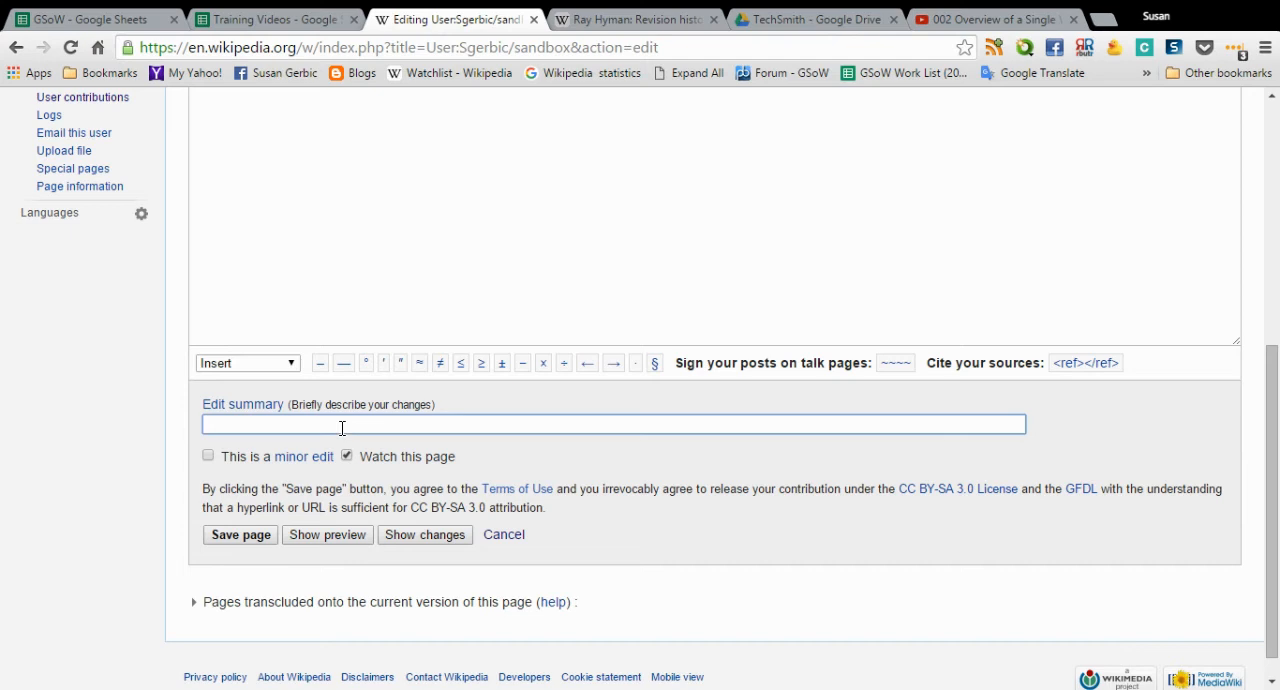
{"action": "type", "text": "wiped clean"}
{"action": "left_click", "coordinate": [338, 445]}
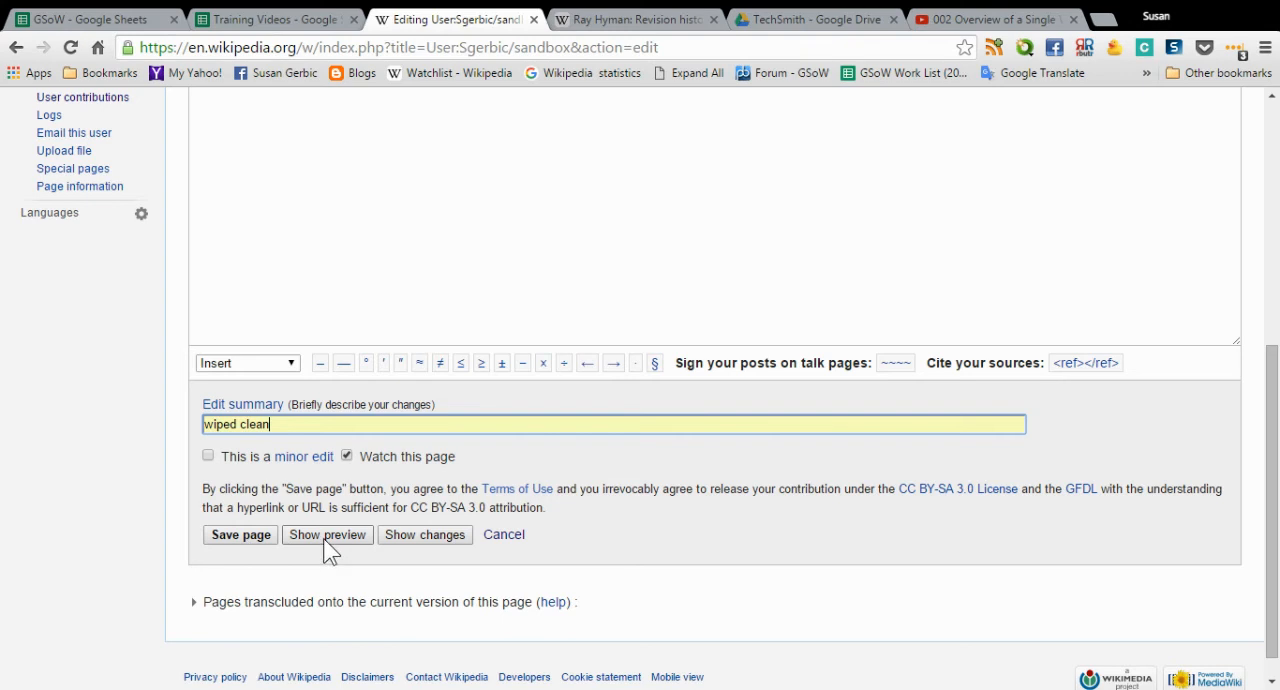
{"action": "left_click", "coordinate": [240, 537]}
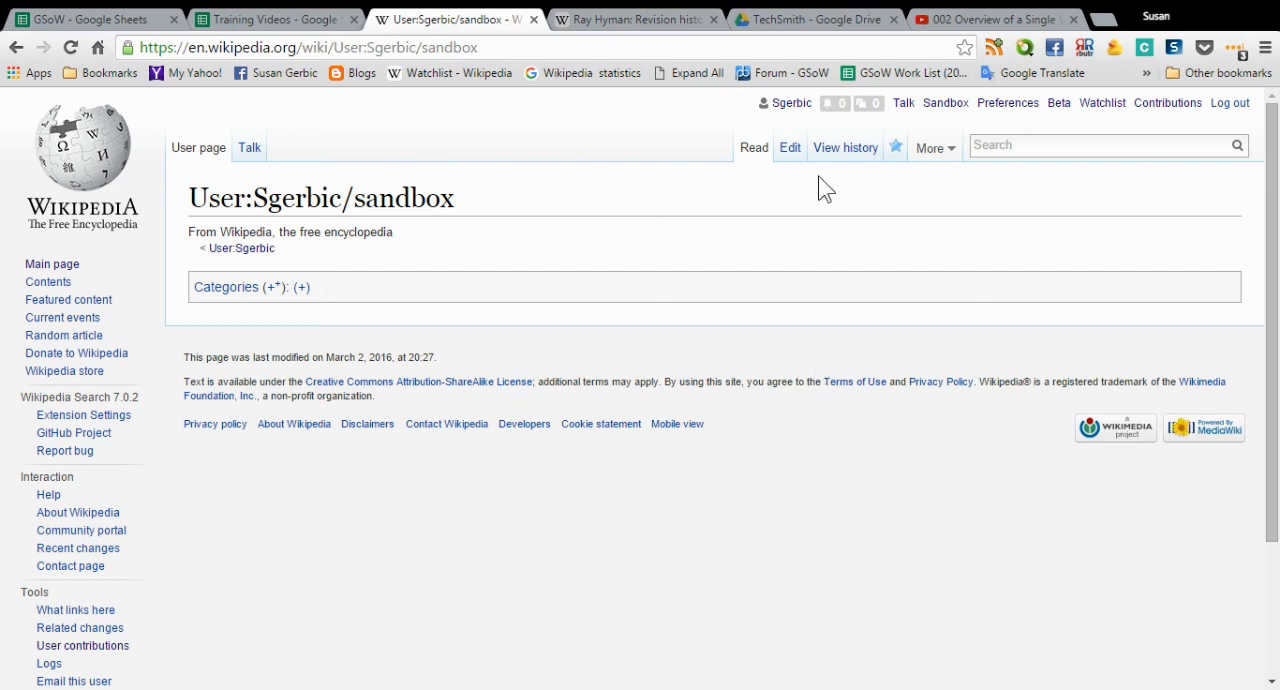
- Copy the sandbox page's full title and search Wikipedia for it with "/002" appended
{"action": "left_click_drag", "start_coordinate": [456, 199], "coordinate": [188, 198]}
{"action": "key", "text": "ctrl+c"}
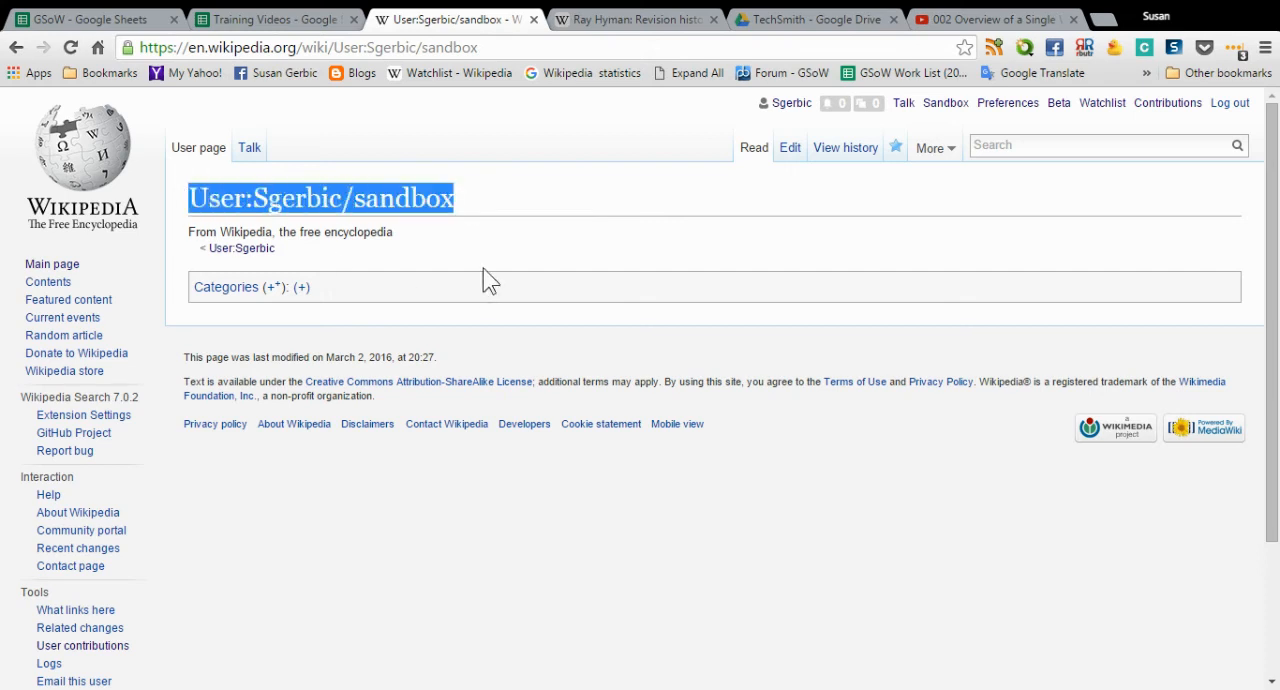
{"action": "left_click", "coordinate": [988, 145]}
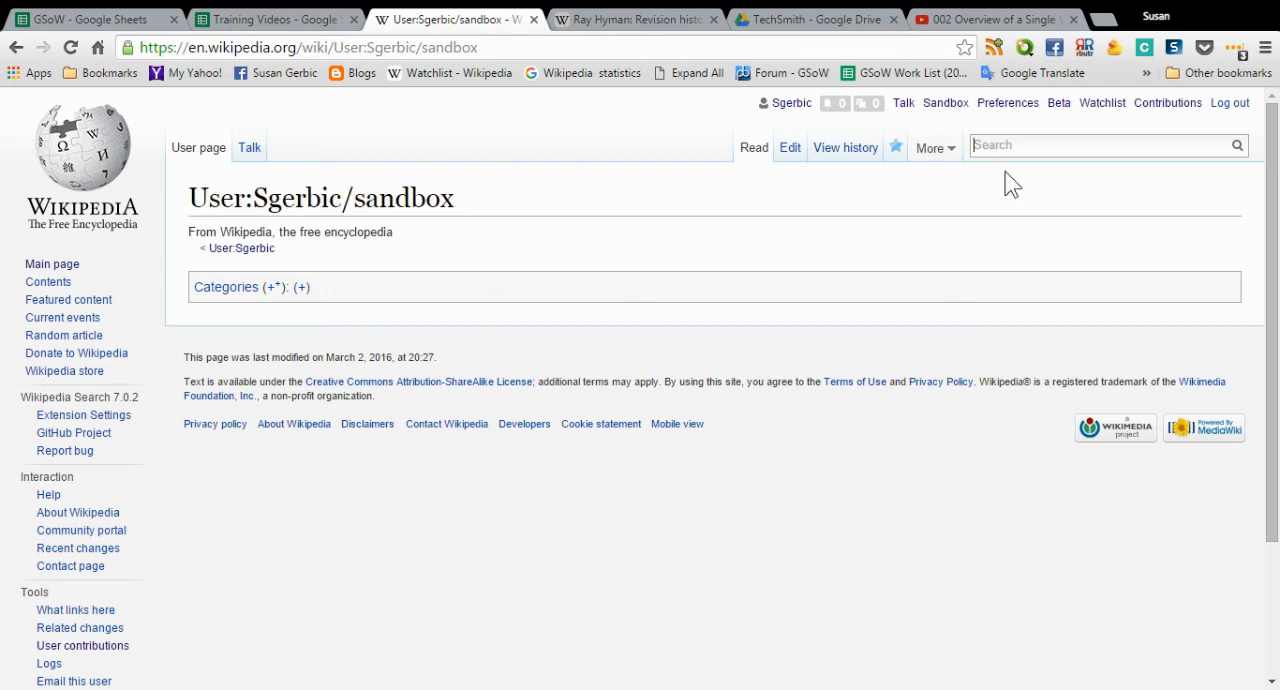
{"action": "key", "text": "ctrl+v"}
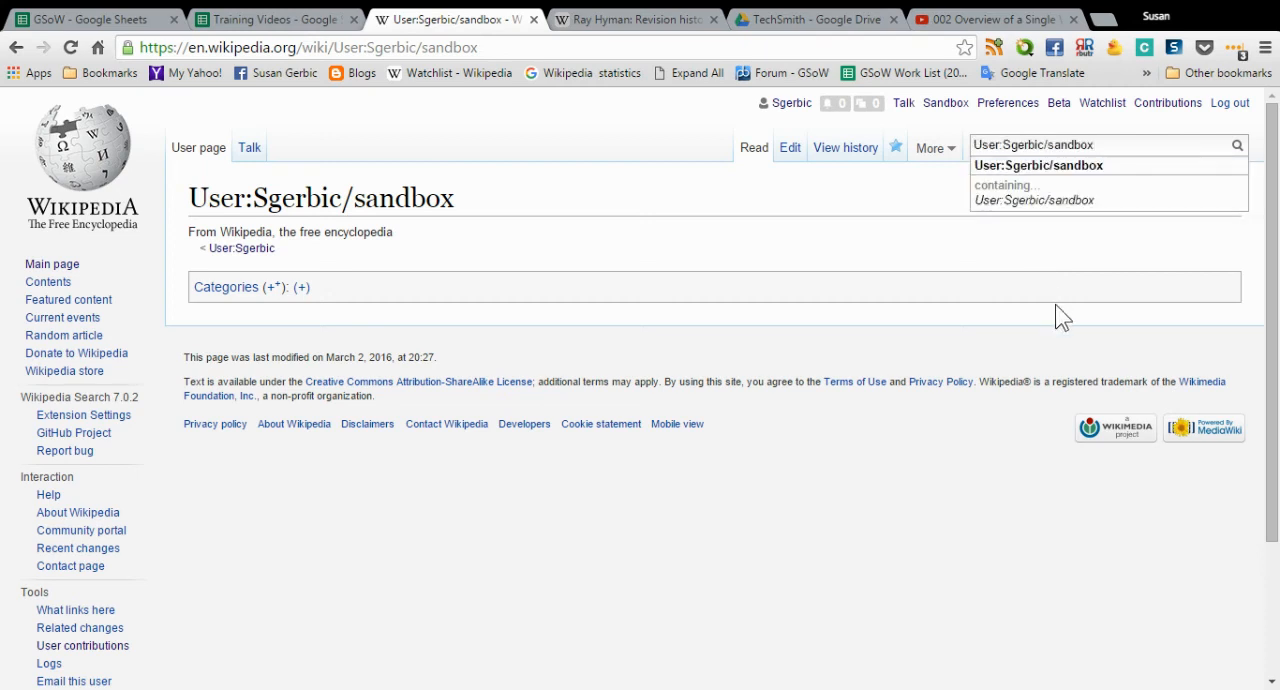
{"action": "type", "text": "/"}
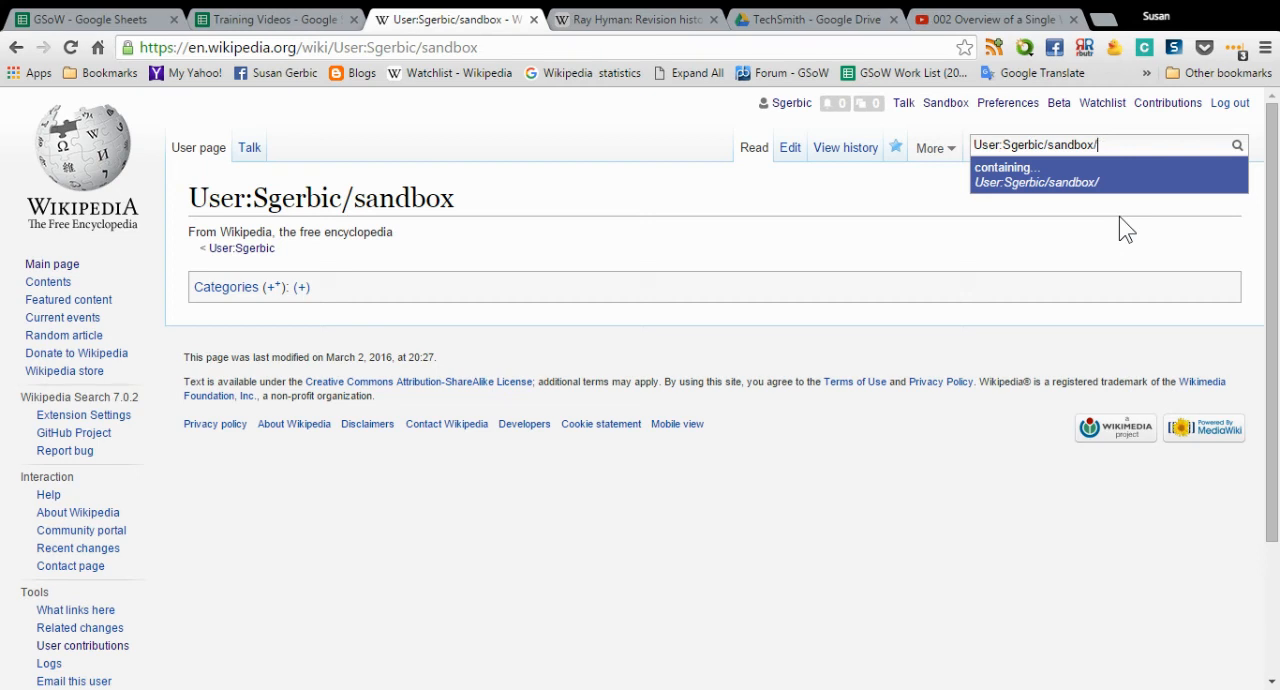
{"action": "type", "text": "002"}
{"action": "left_click", "coordinate": [1116, 189]}
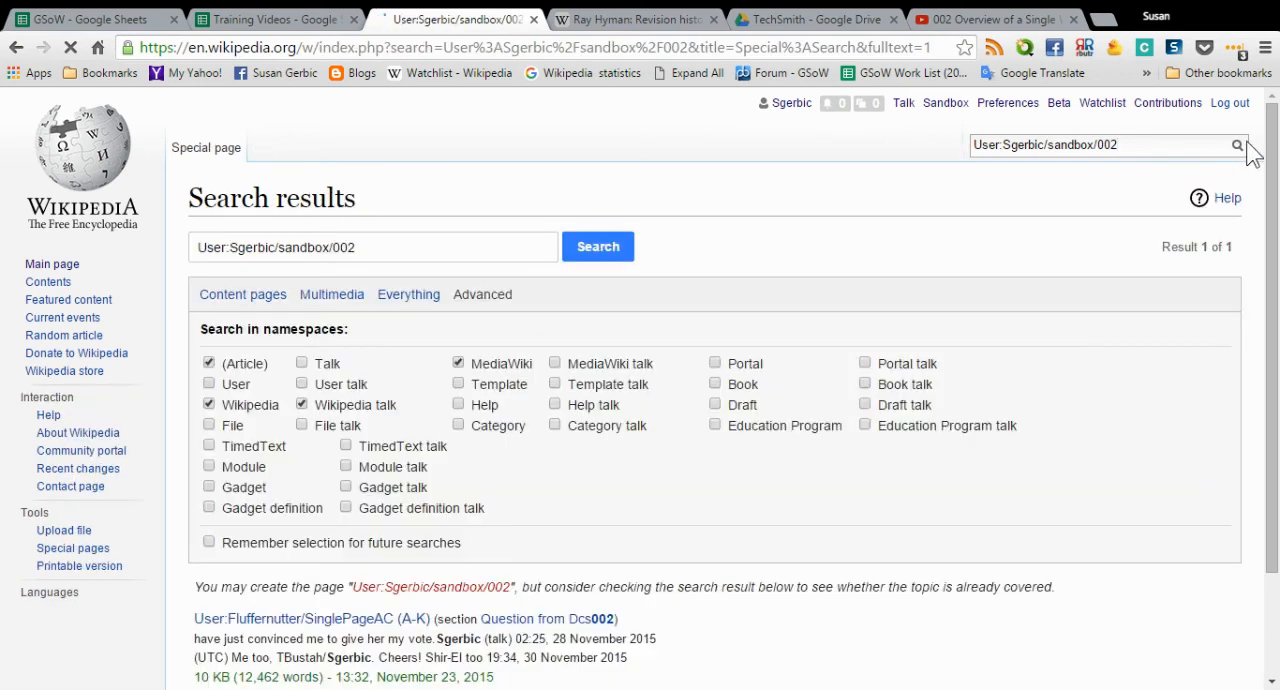
- Start creating the missing sandbox/002 page from the search results and place the cursor in its empty editing area
{"action": "scroll", "coordinate": [605, 543], "scroll_direction": "down", "scroll_amount": 3}
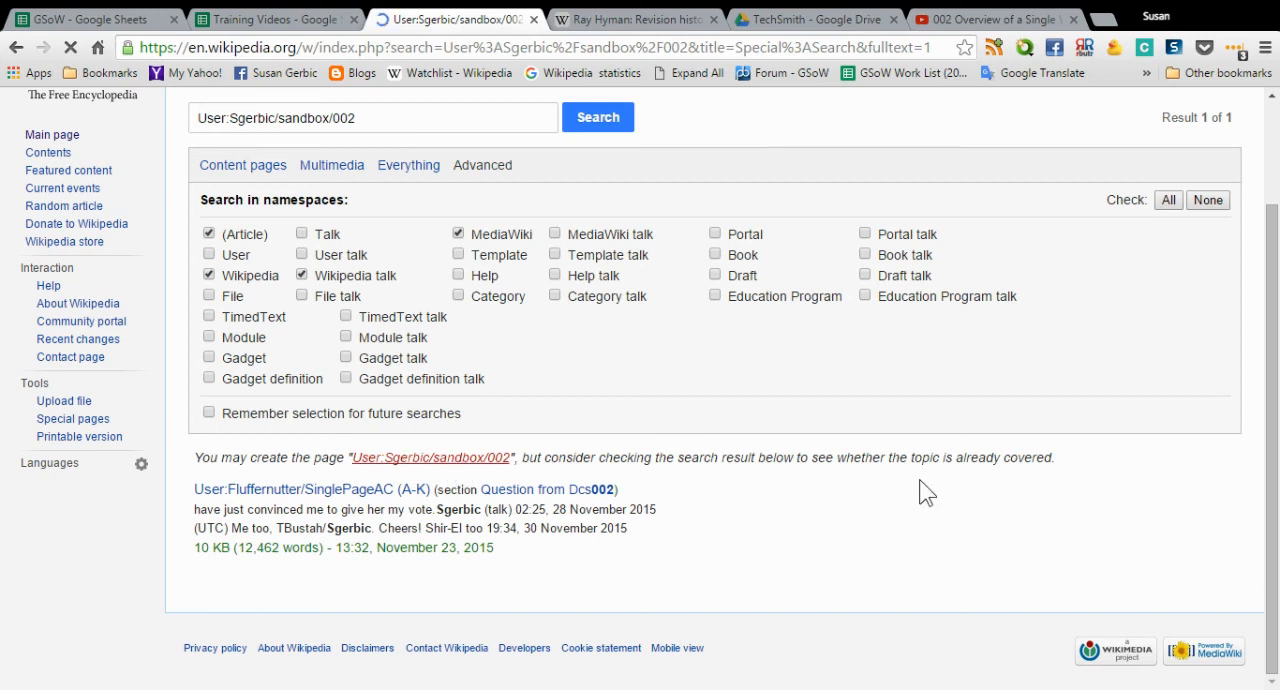
{"action": "left_click", "coordinate": [356, 460]}
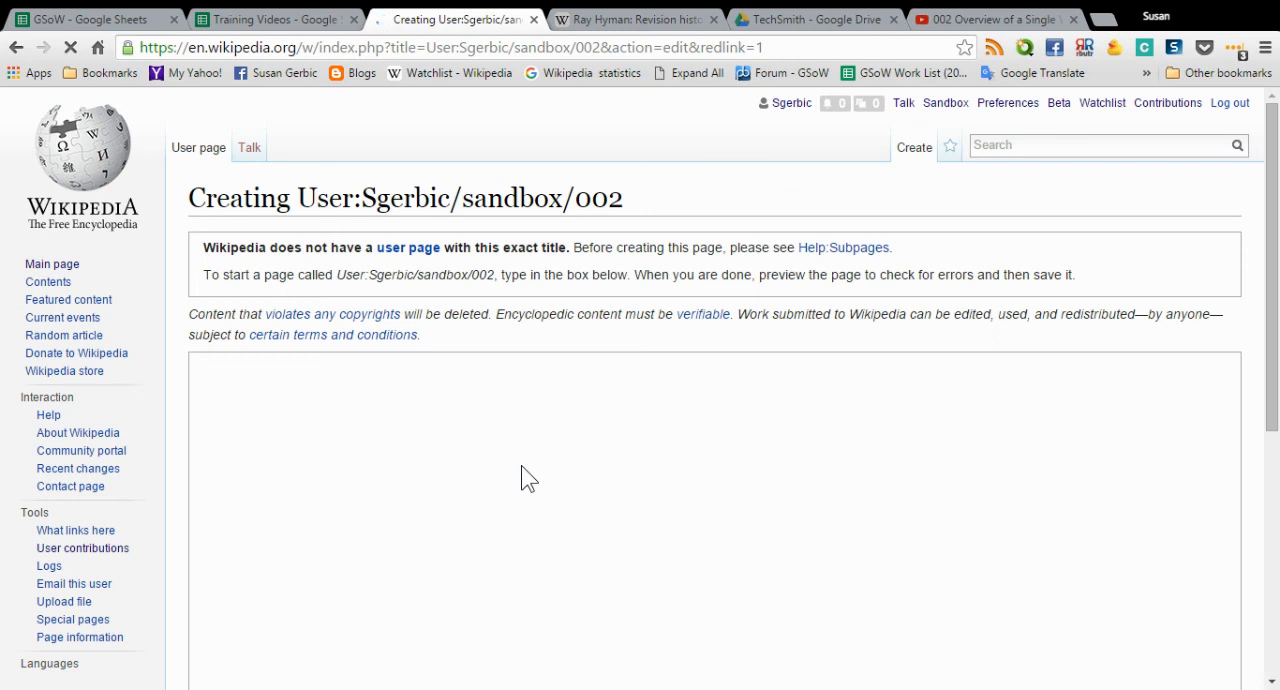
{"action": "left_click", "coordinate": [479, 410]}
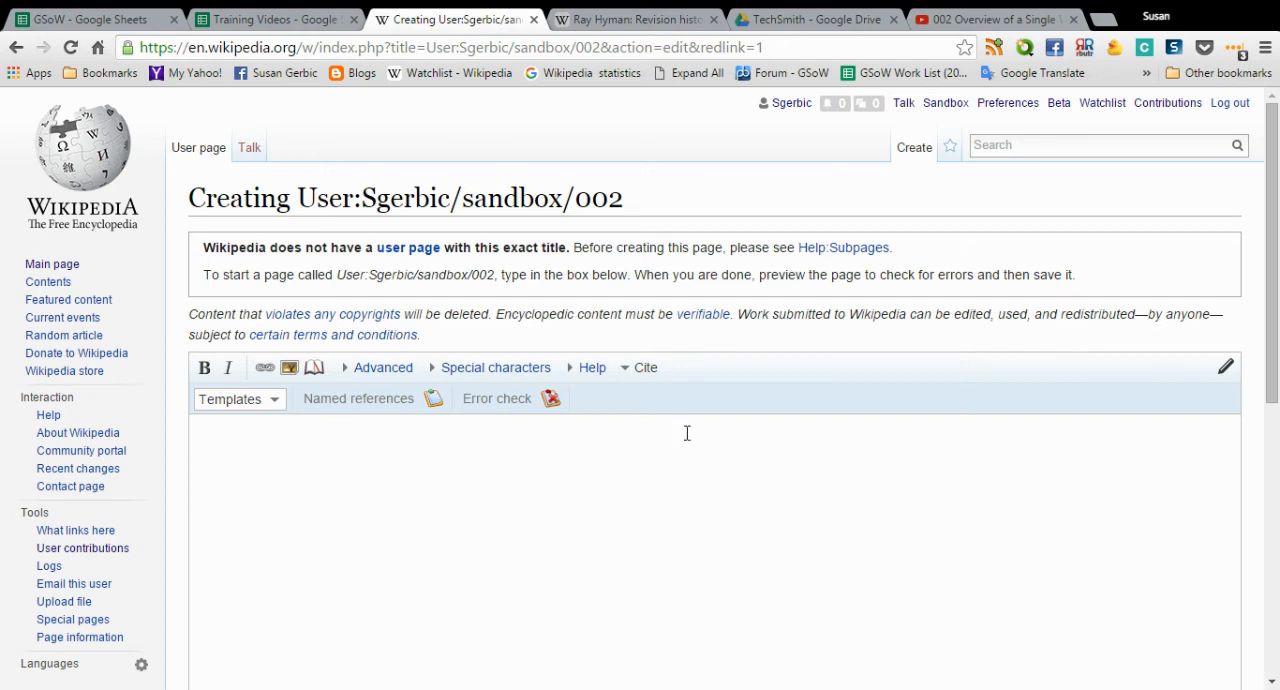
- Write the opening line "Created new sandbox for the article I'm going to write on" followed by the article subject's name and a period
{"action": "type", "text": "Creade"}
{"action": "key", "text": "BackSpace"}
{"action": "key", "text": "BackSpace"}
{"action": "type", "text": "ted new sandbox for the article I'm "}
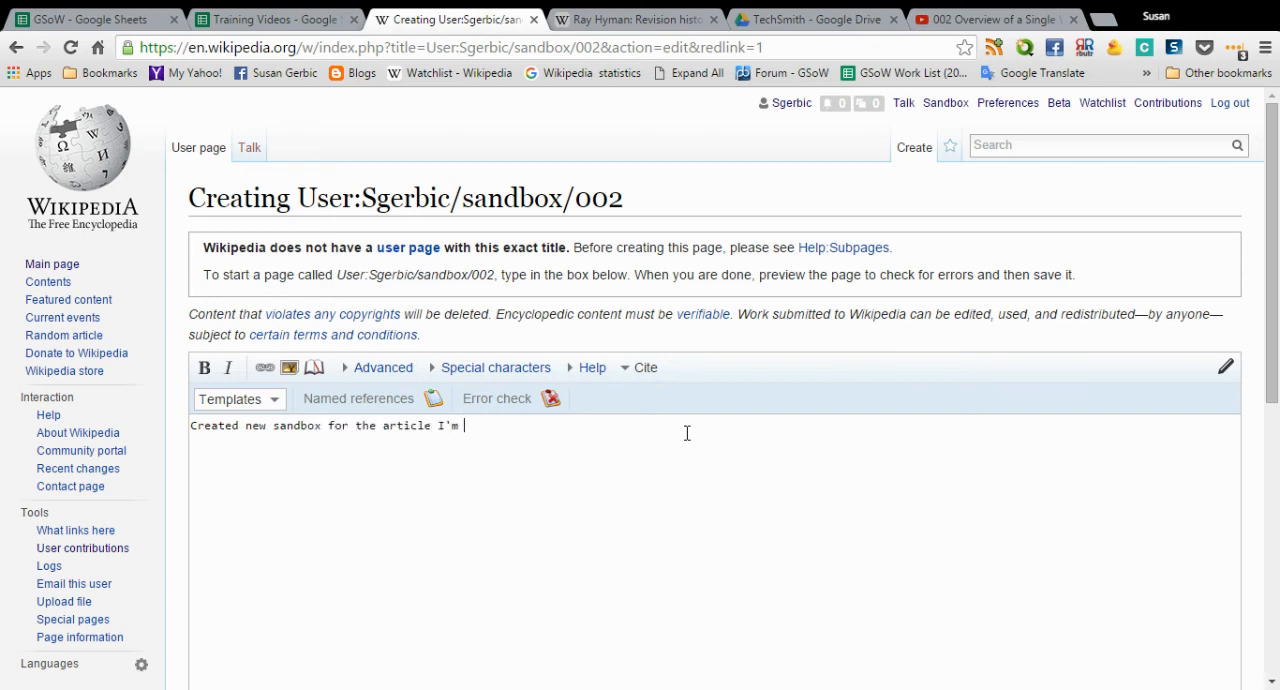
{"action": "type", "text": "going to write on Dan Dale"}
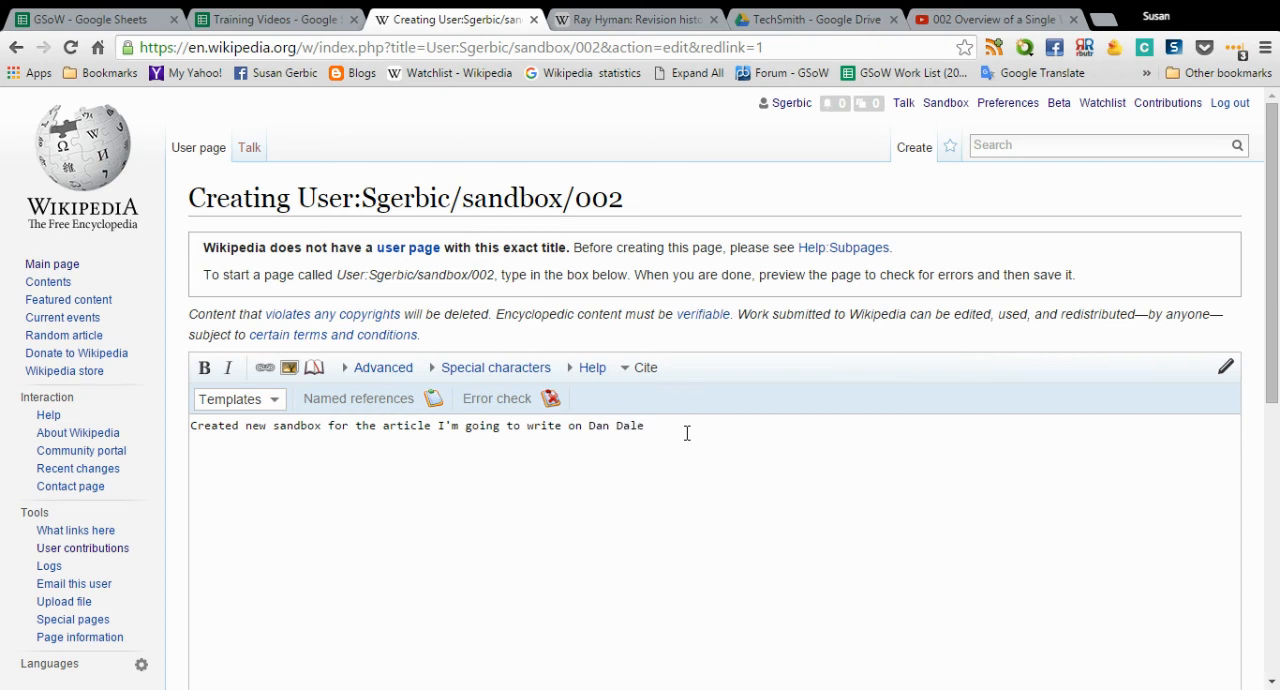
{"action": "type", "text": ". som"}
{"action": "key", "text": "BackSpace"}
{"action": "key", "text": "BackSpace"}
{"action": "key", "text": "BackSpace"}
- Add a second paragraph reading "reading the book now, very interesting."
{"action": "key", "text": "Return"}
{"action": "type", "text": "reas"}
{"action": "type", "text": "ing the book "}
{"action": "type", "text": "now, v"}
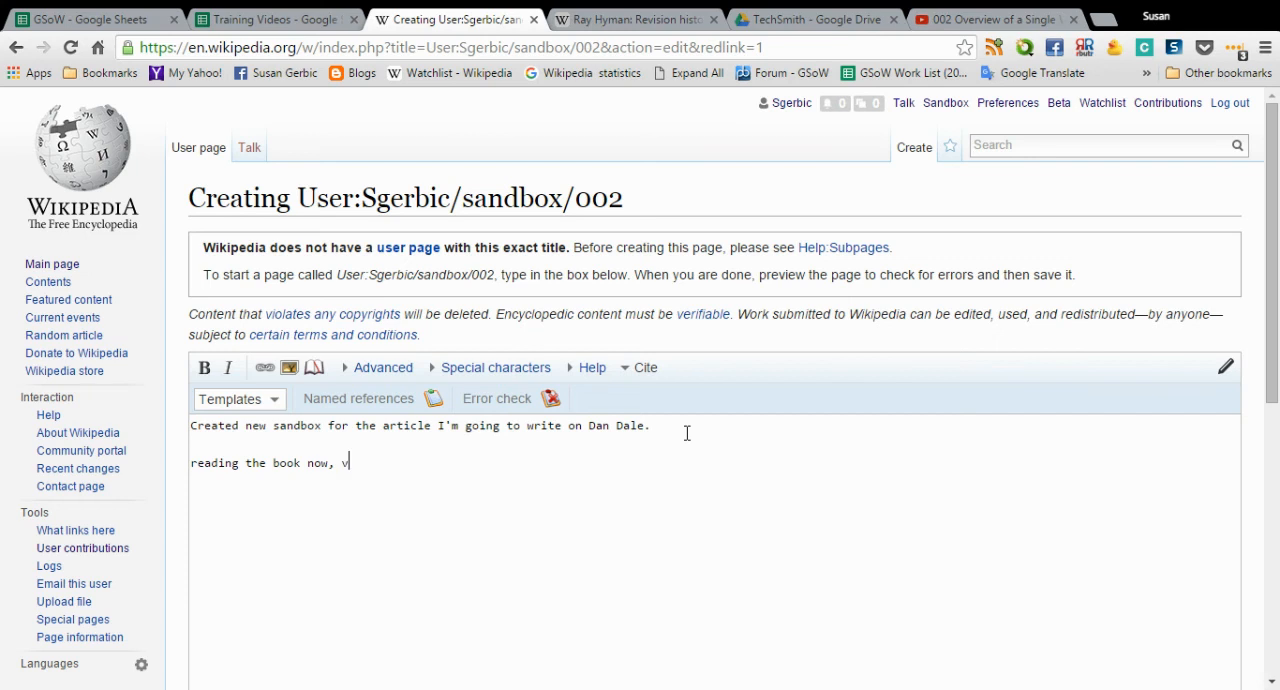
{"action": "type", "text": "ery interesting."}
{"action": "key", "text": "Return"}
{"action": "key", "text": "Return"}
- Add a third paragraph "Email this URL to" with the recipient's first name, and make the whole line bold
{"action": "type", "text": "Email this URL to Susan"}
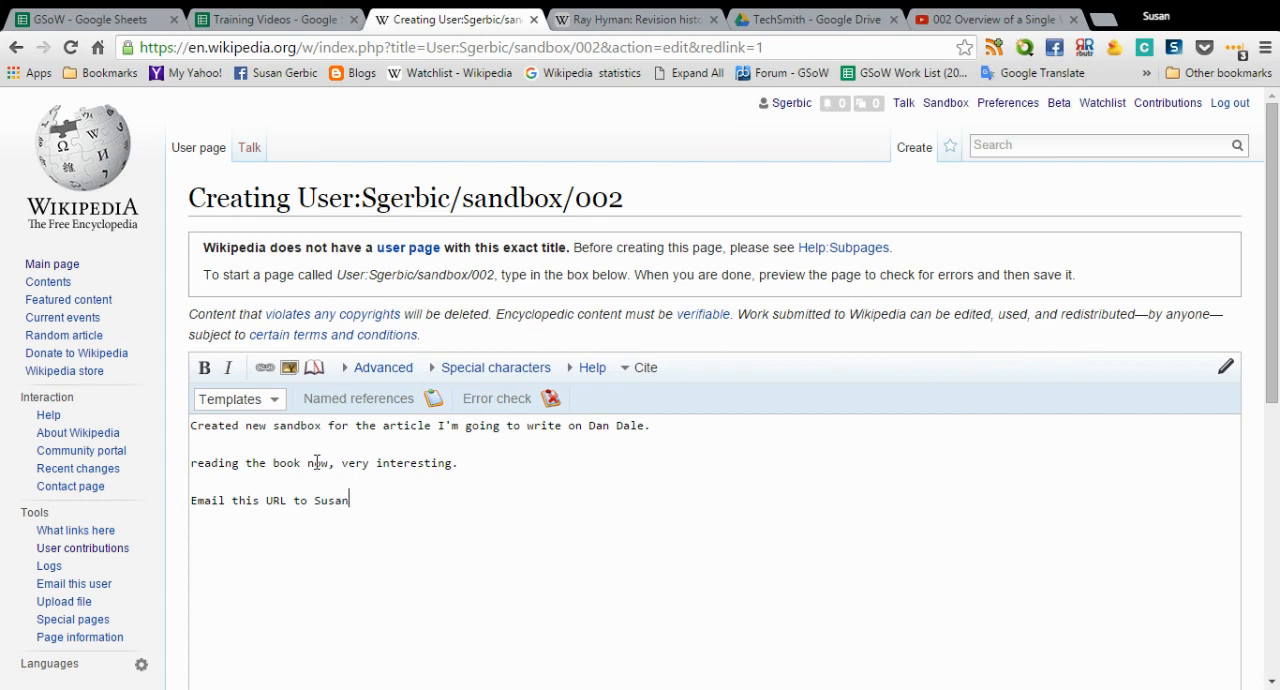
{"action": "left_click_drag", "start_coordinate": [349, 500], "coordinate": [189, 500]}
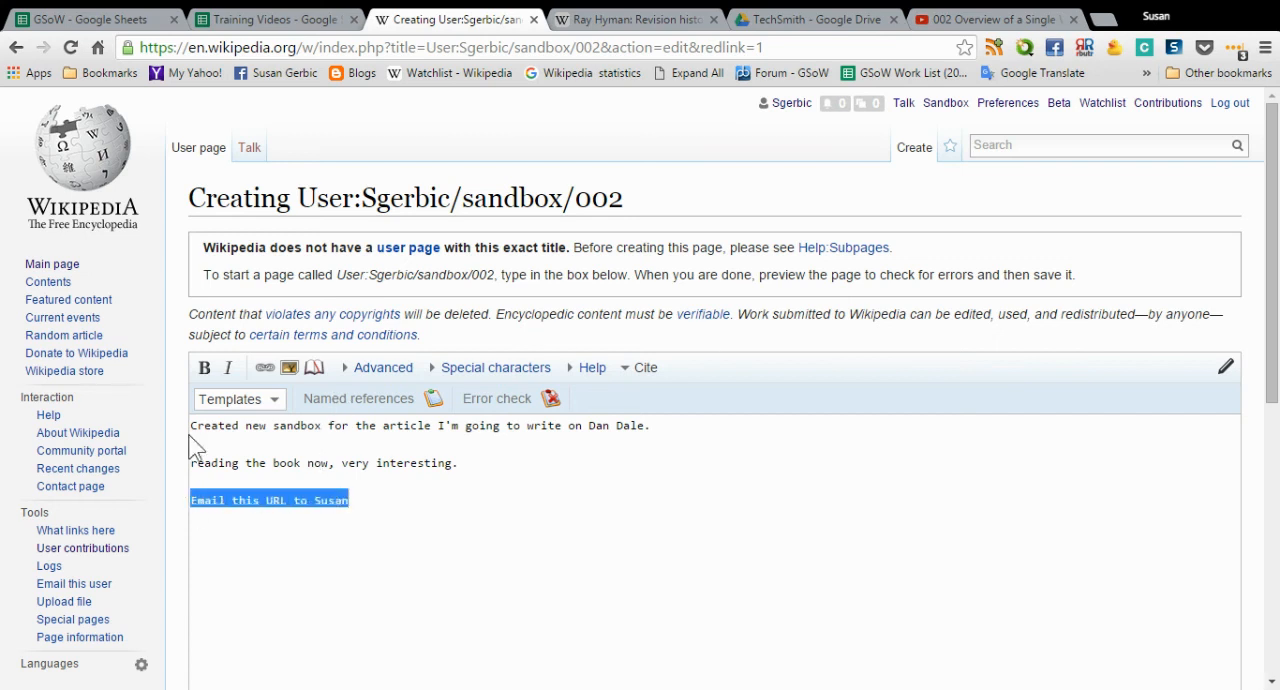
{"action": "left_click", "coordinate": [204, 367]}
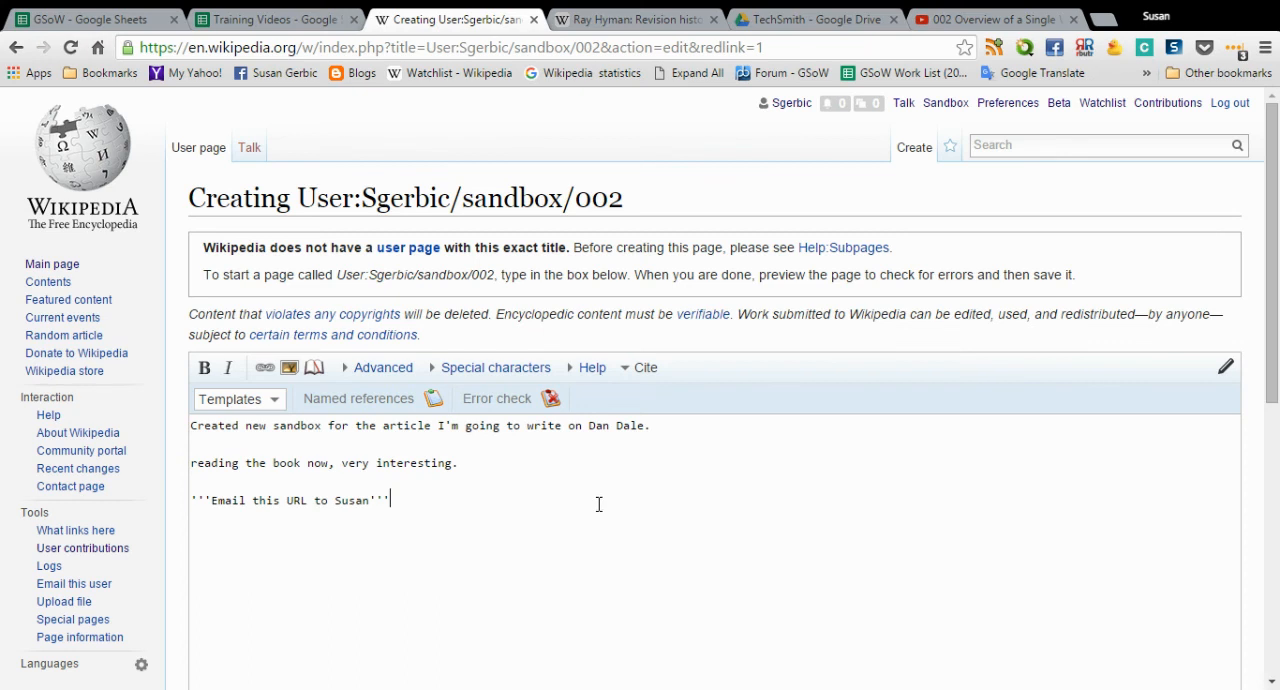
- Enter an edit summary saying the article subject's sandbox was created, preview the page, and save it
{"action": "scroll", "coordinate": [597, 500], "scroll_direction": "down", "scroll_amount": 4}
{"action": "left_click", "coordinate": [358, 590]}
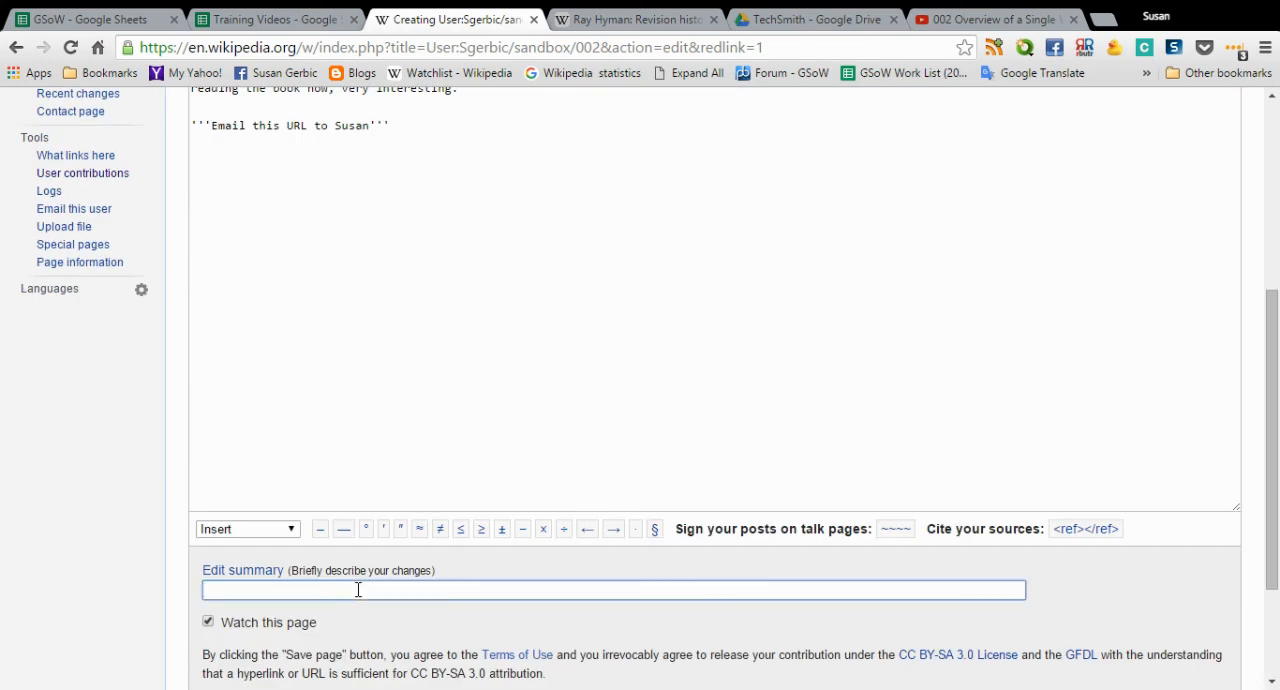
{"action": "type", "text": "created Dan Dale Sandbo"}
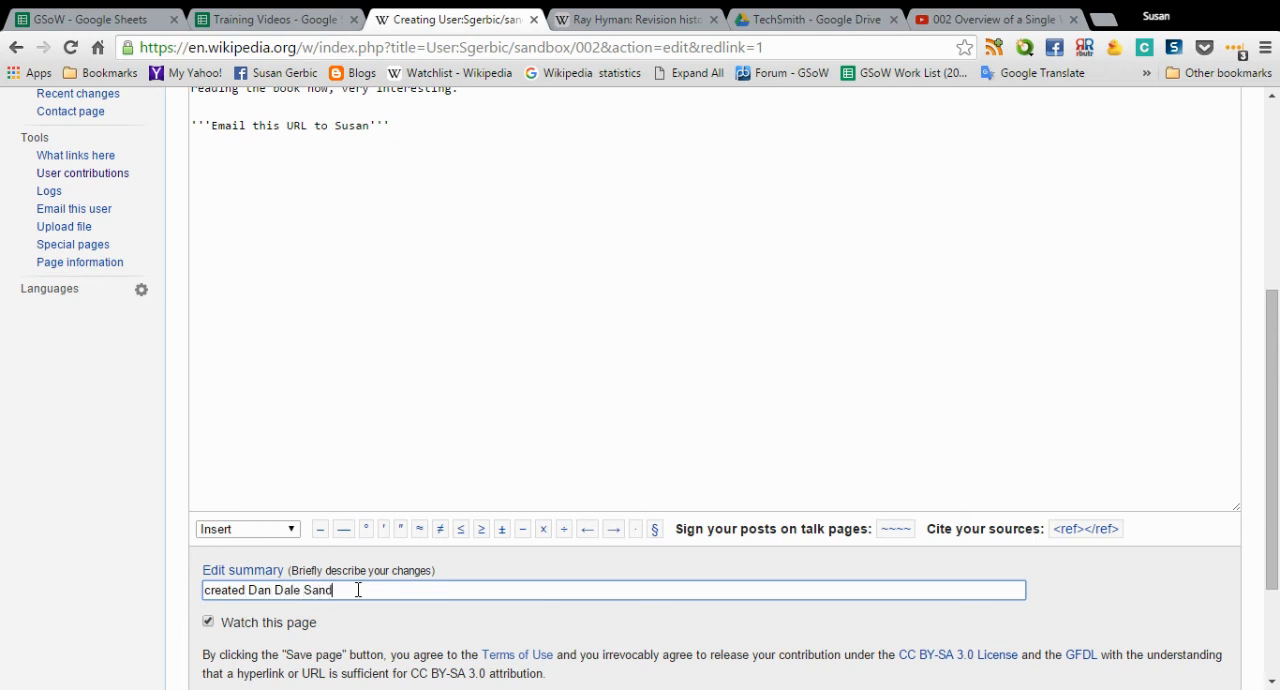
{"action": "type", "text": "cx"}
{"action": "key", "text": "BackSpace"}
{"action": "key", "text": "BackSpace"}
{"action": "type", "text": "x"}
{"action": "scroll", "coordinate": [360, 590], "scroll_direction": "down", "scroll_amount": 3}
{"action": "left_click", "coordinate": [330, 535]}
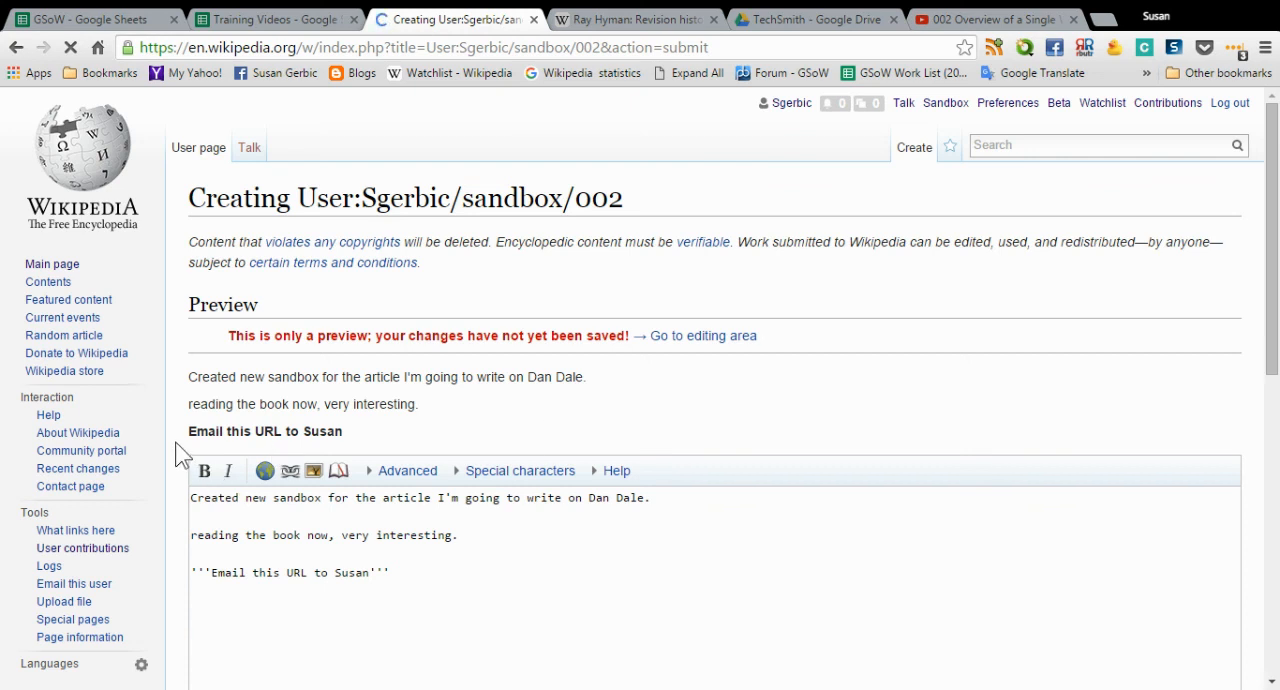
{"action": "scroll", "coordinate": [175, 457], "scroll_direction": "down", "scroll_amount": 7}
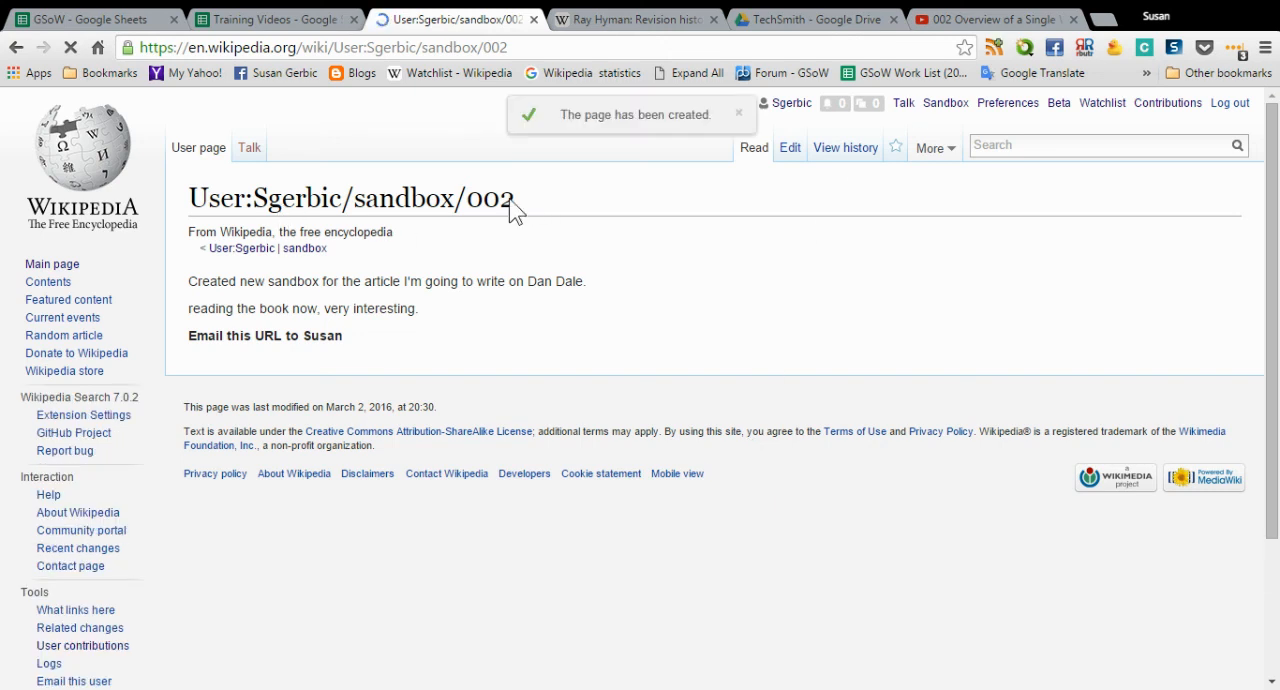
- Check the main sandbox page, look through the account's contributions list, and open the sandbox/002 page from it
{"action": "left_click", "coordinate": [945, 104]}
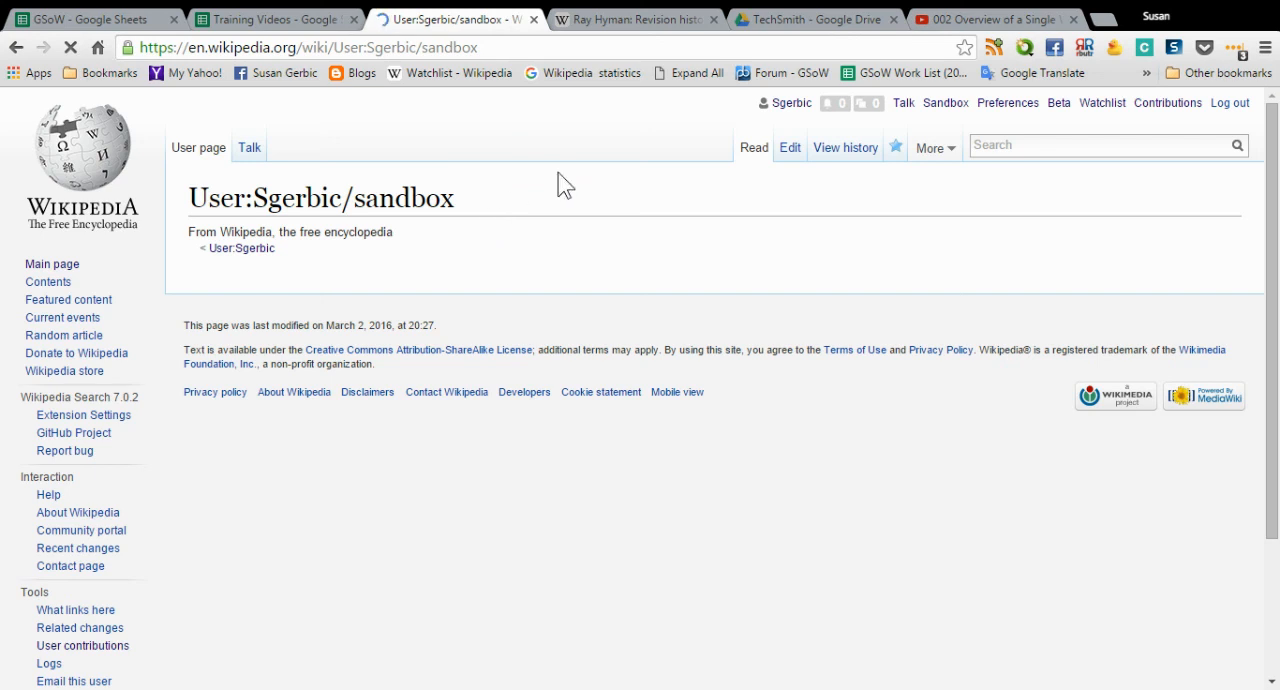
{"action": "left_click", "coordinate": [1170, 104]}
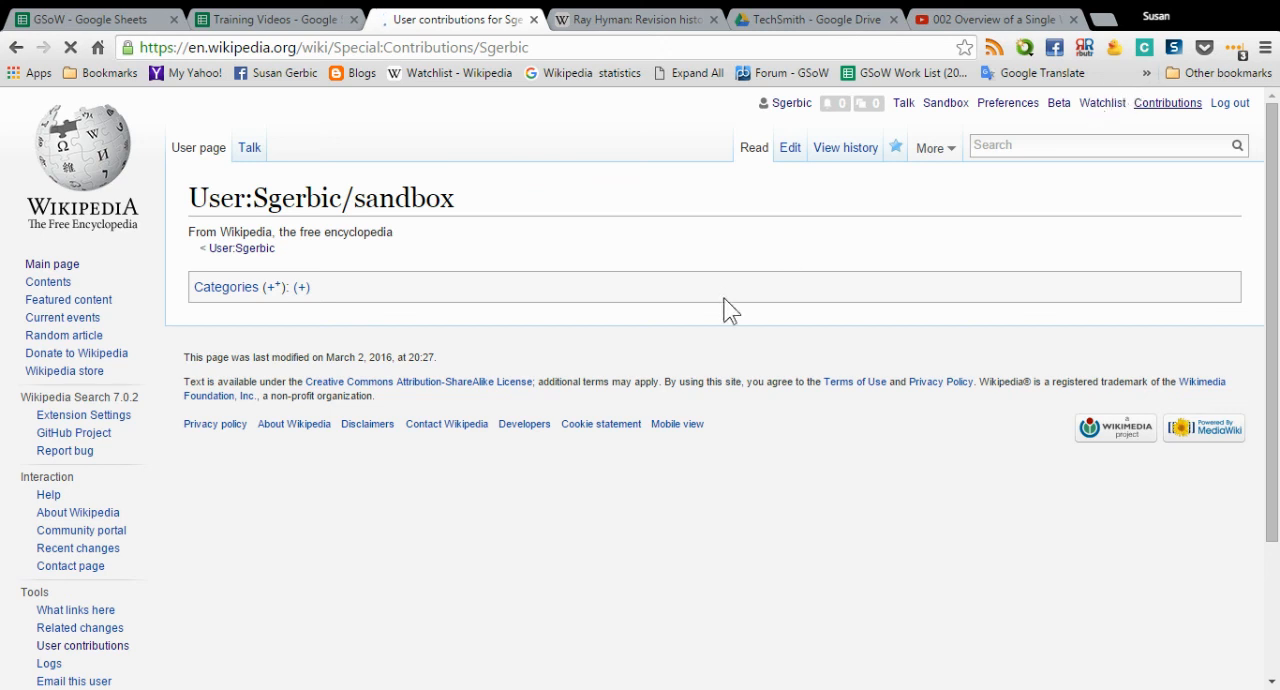
{"action": "scroll", "coordinate": [731, 311], "scroll_direction": "down", "scroll_amount": 1}
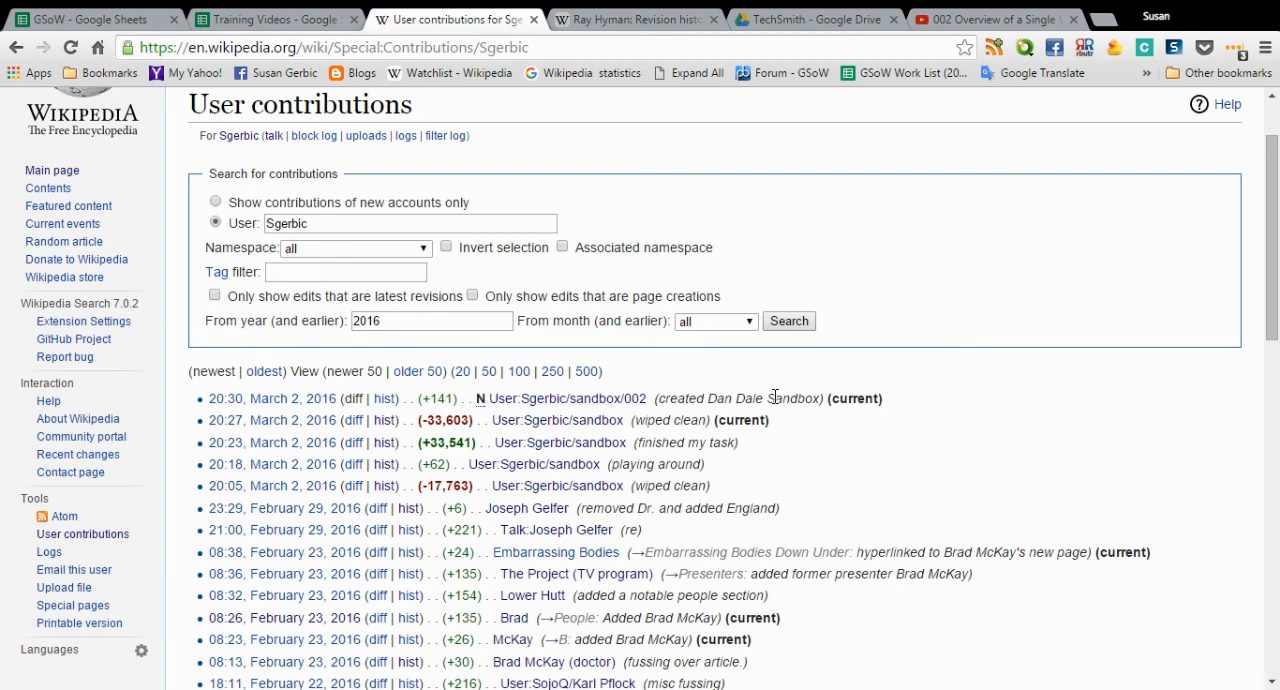
{"action": "left_click", "coordinate": [596, 402]}
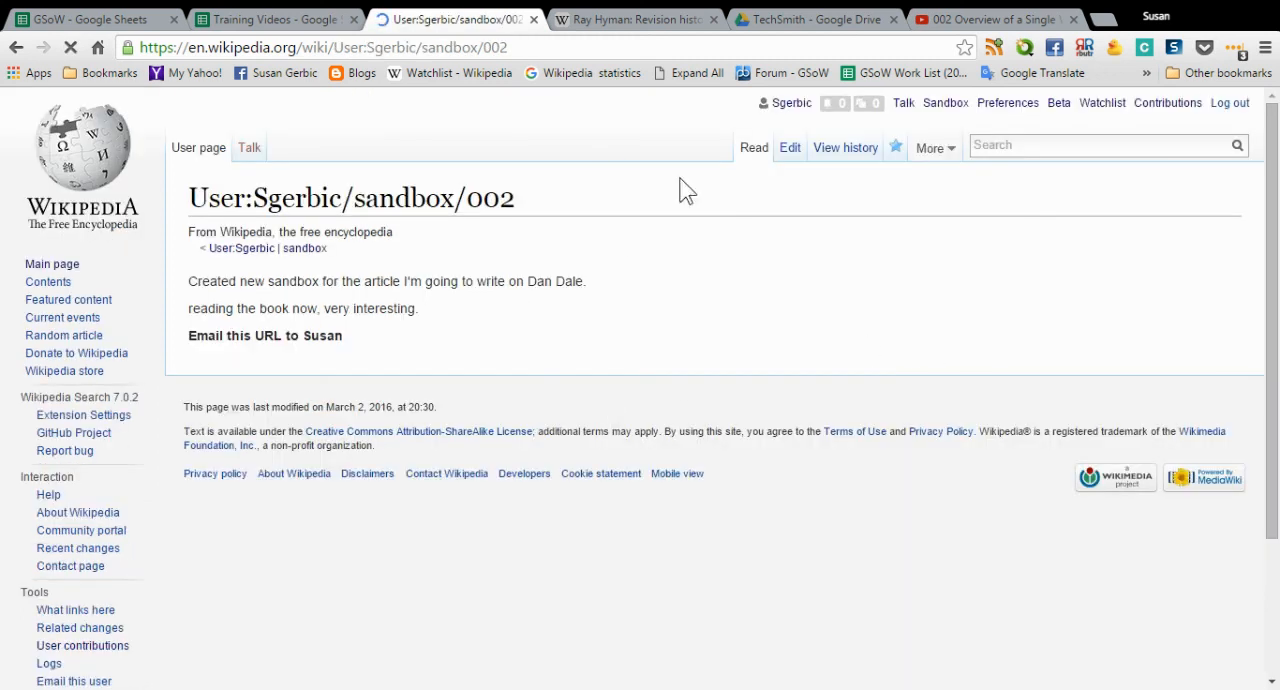
- Open the sandbox/002 page for editing and insert a paragraph break after "inte" in the second paragraph
{"action": "left_click", "coordinate": [789, 152]}
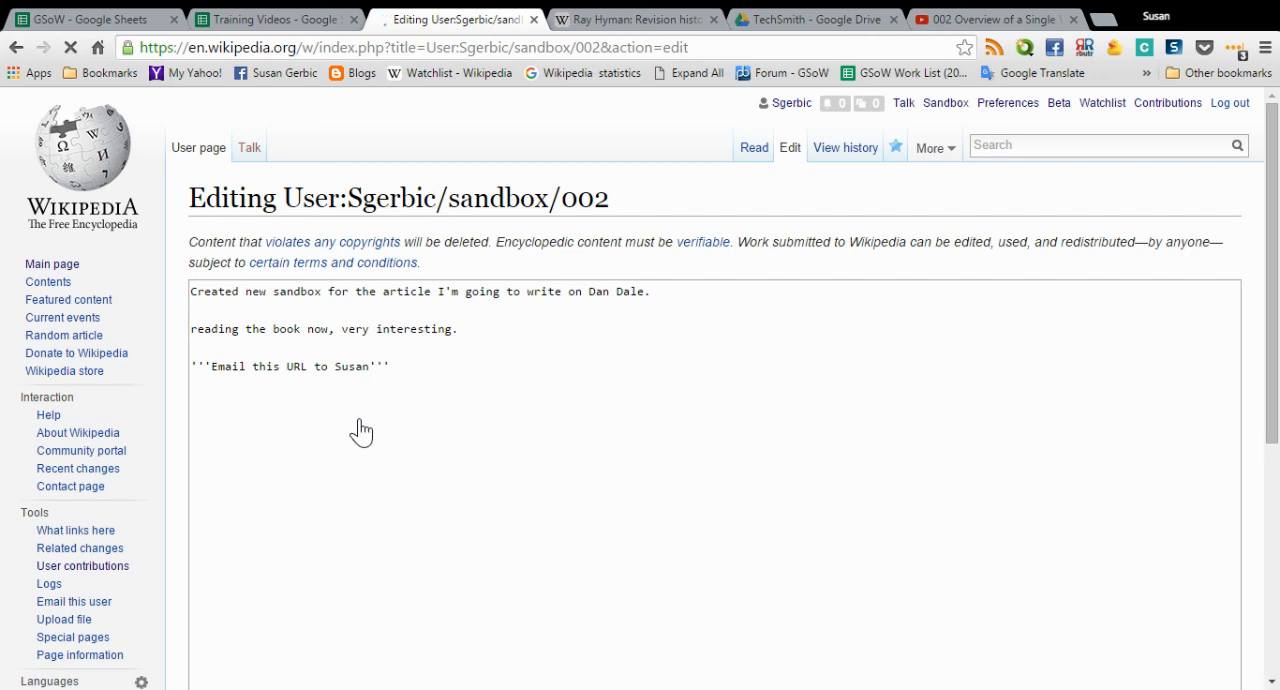
{"action": "left_click", "coordinate": [436, 378]}
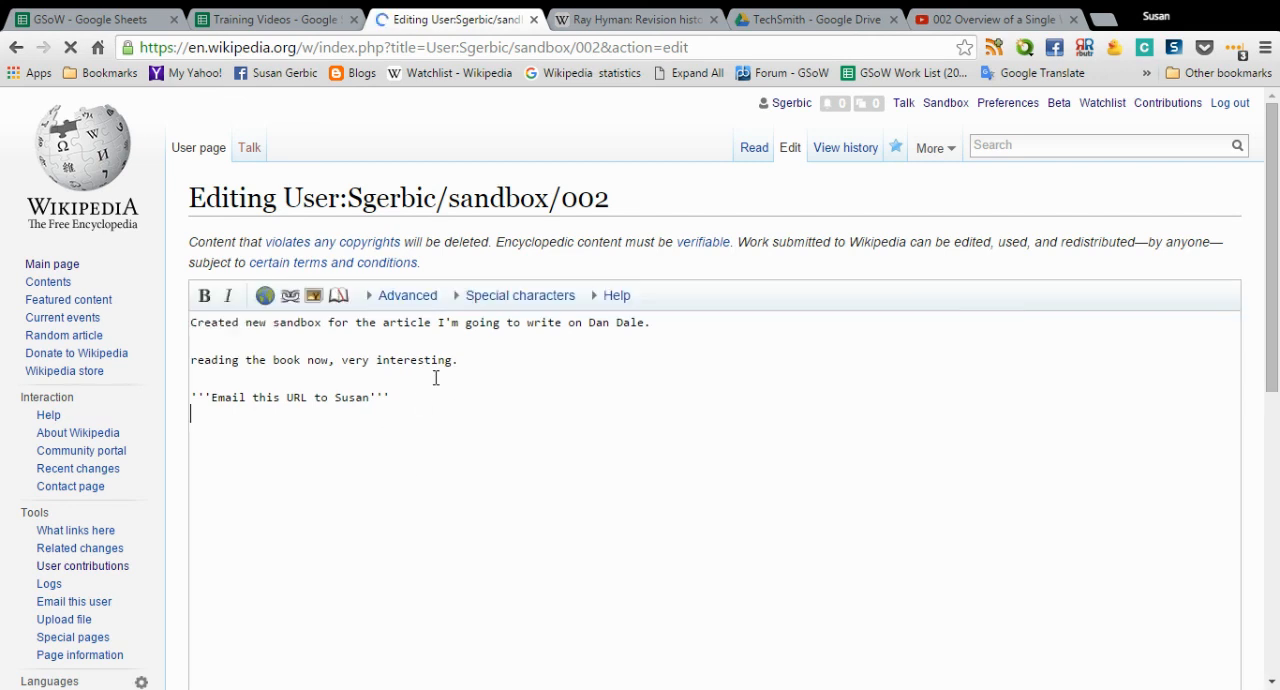
{"action": "left_click", "coordinate": [409, 401]}
{"action": "key", "text": "Return"}
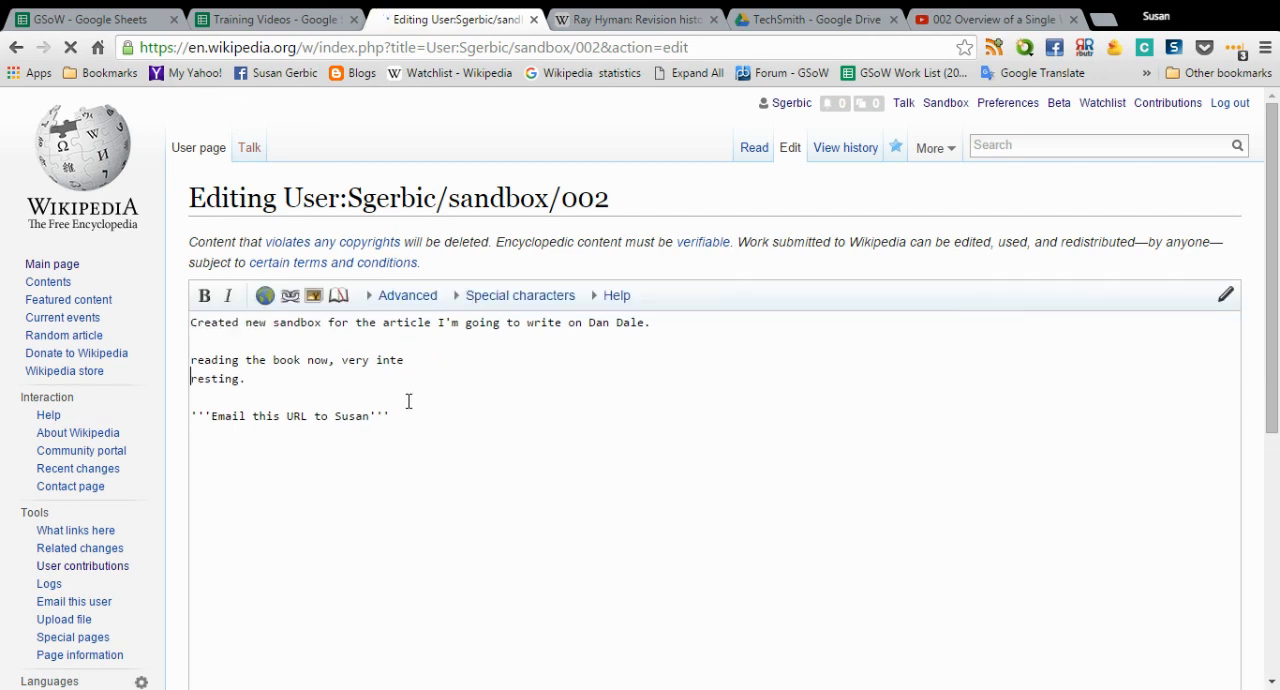
{"action": "key", "text": "Return"}
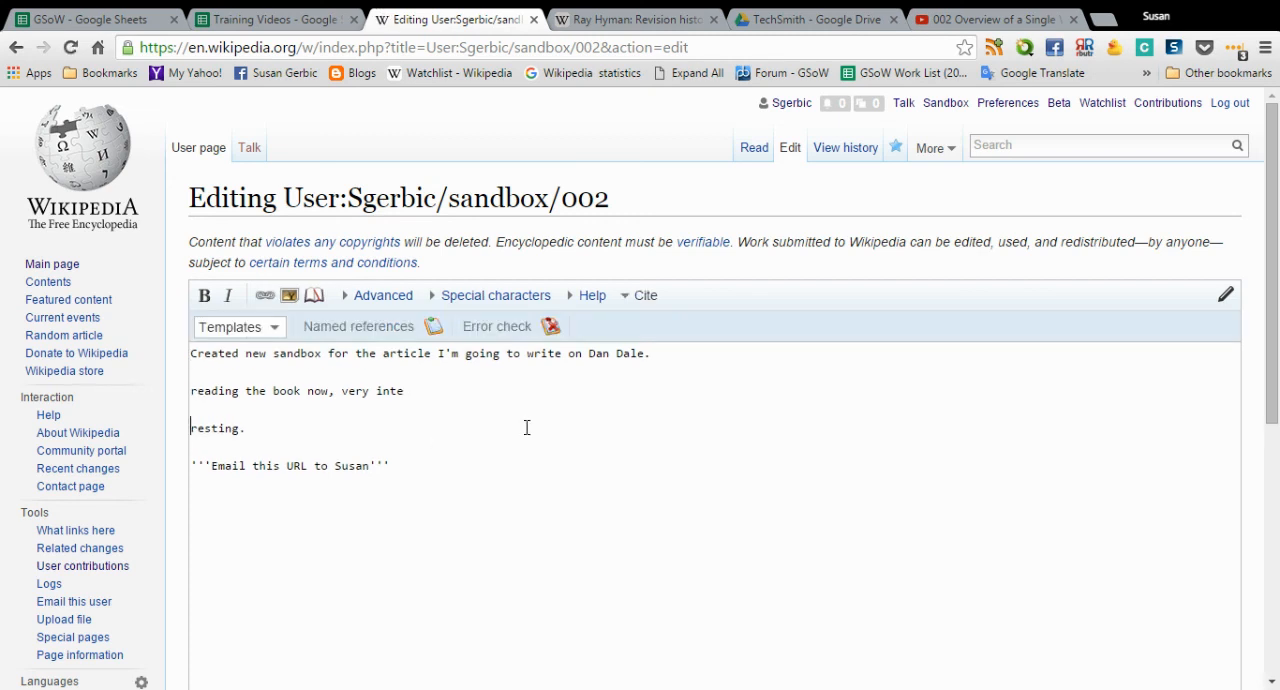
- Below the bold line, add "Just found and interview with" the subject's first name "and I'm listening to it now"
{"action": "scroll", "coordinate": [527, 427], "scroll_direction": "down", "scroll_amount": 3}
{"action": "key", "text": "Return"}
{"action": "key", "text": "Return"}
{"action": "type", "text": "Just "}
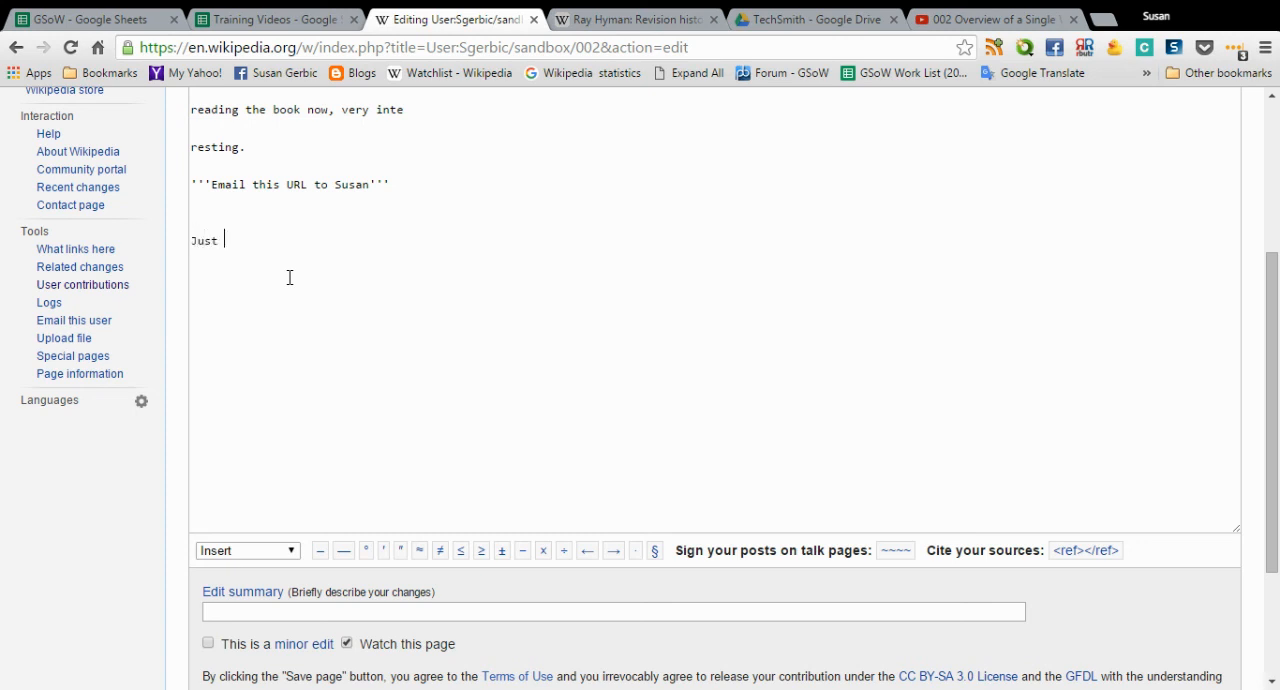
{"action": "type", "text": "found and interview"}
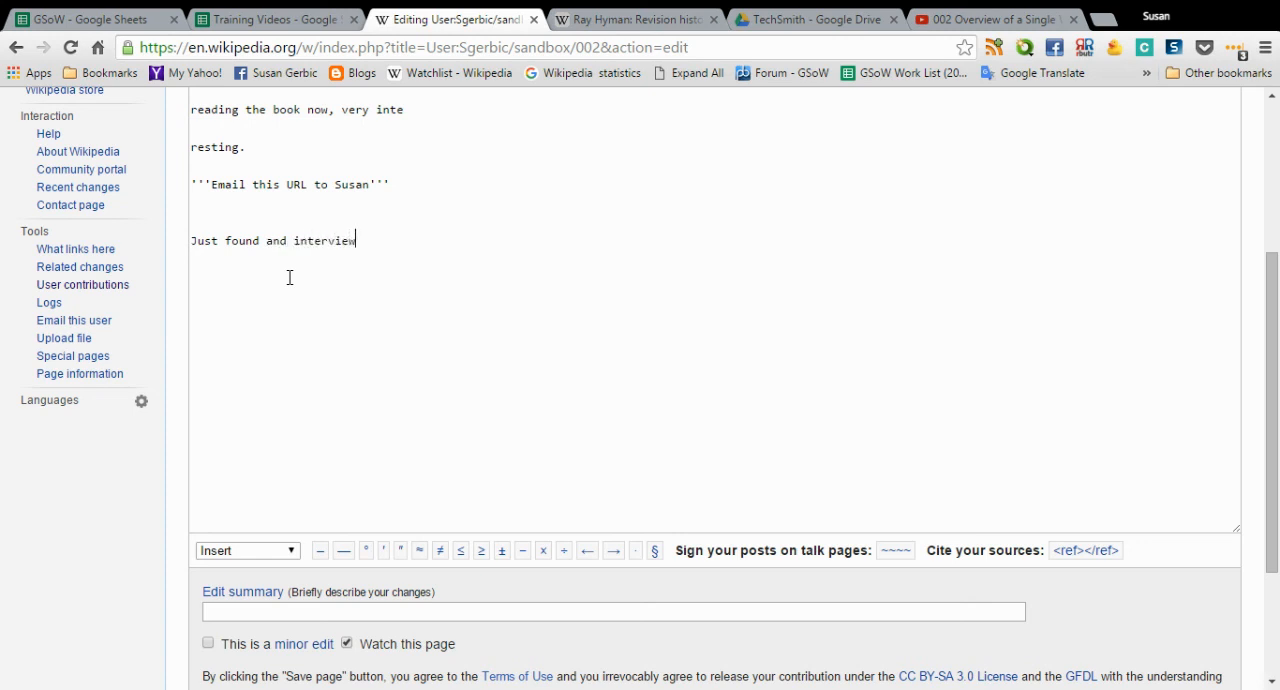
{"action": "type", "text": " with Dan and I'm listening to it now. Remember to look in "}
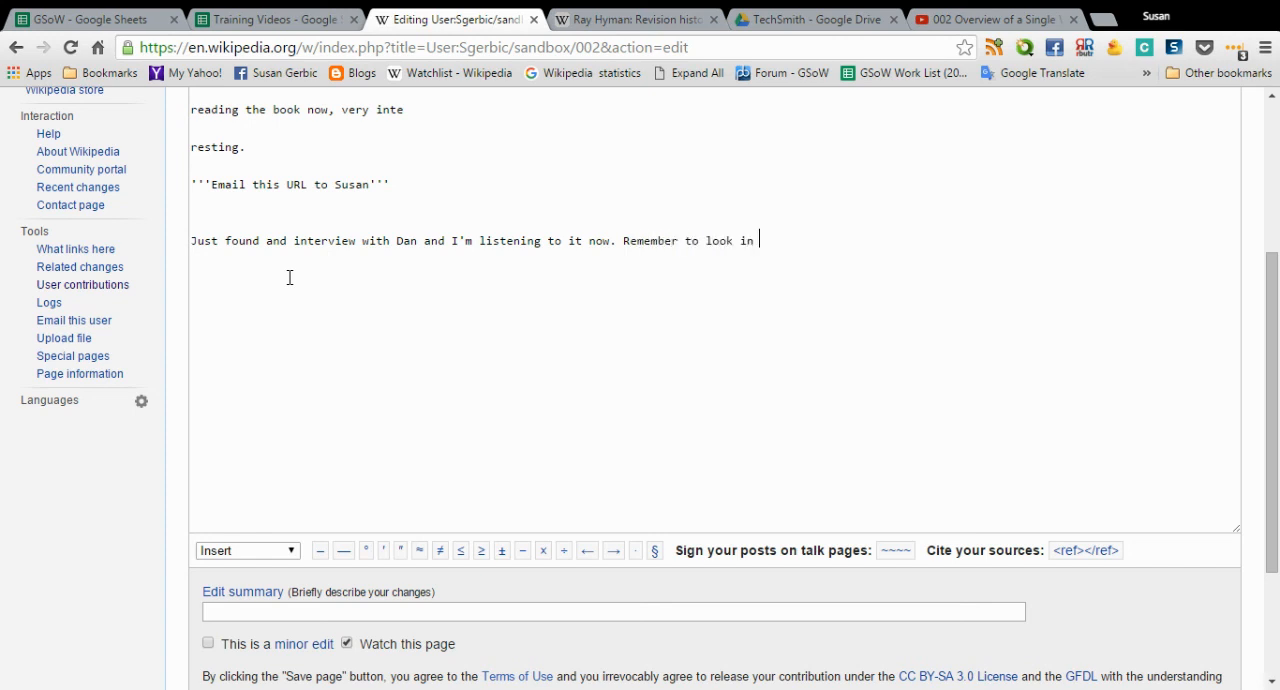
{"action": "type", "text": "the pos"}
- Finish the interview note with the sentence "Remember to look in the podcast link for more."
{"action": "key", "text": "BackSpace"}
{"action": "type", "text": "dcast linke"}
{"action": "key", "text": "BackSpace"}
{"action": "type", "text": "fo"}
{"action": "key", "text": "BackSpace"}
{"action": "key", "text": "BackSpace"}
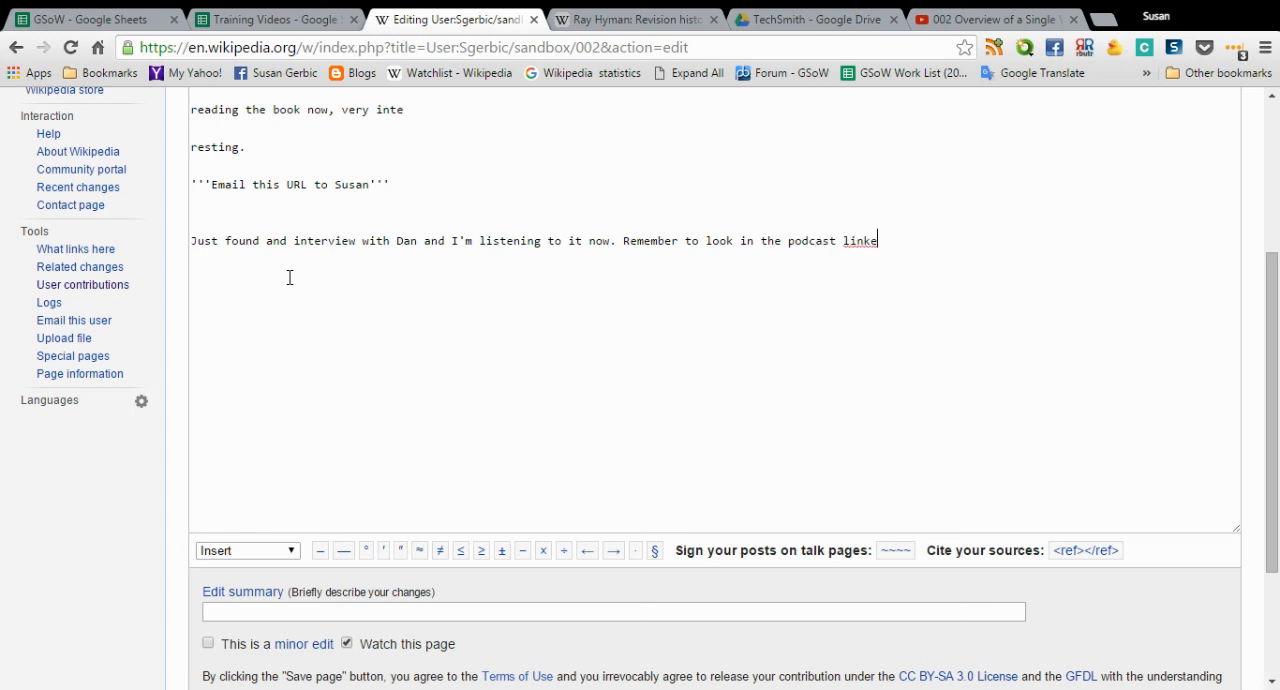
{"action": "type", "text": "for more."}
- Enter the edit summary "more notes", preview the sandbox/002 page, and save it
{"action": "left_click", "coordinate": [310, 612]}
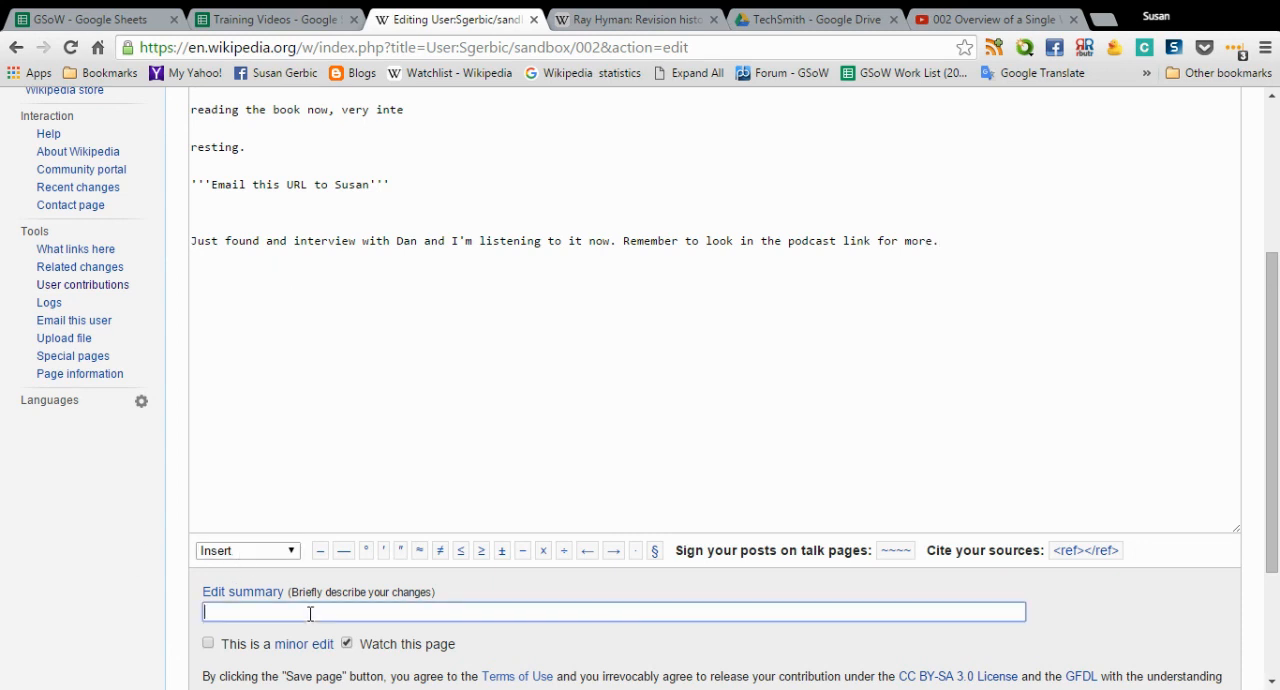
{"action": "type", "text": "more notes"}
{"action": "scroll", "coordinate": [829, 500], "scroll_direction": "down", "scroll_amount": 3}
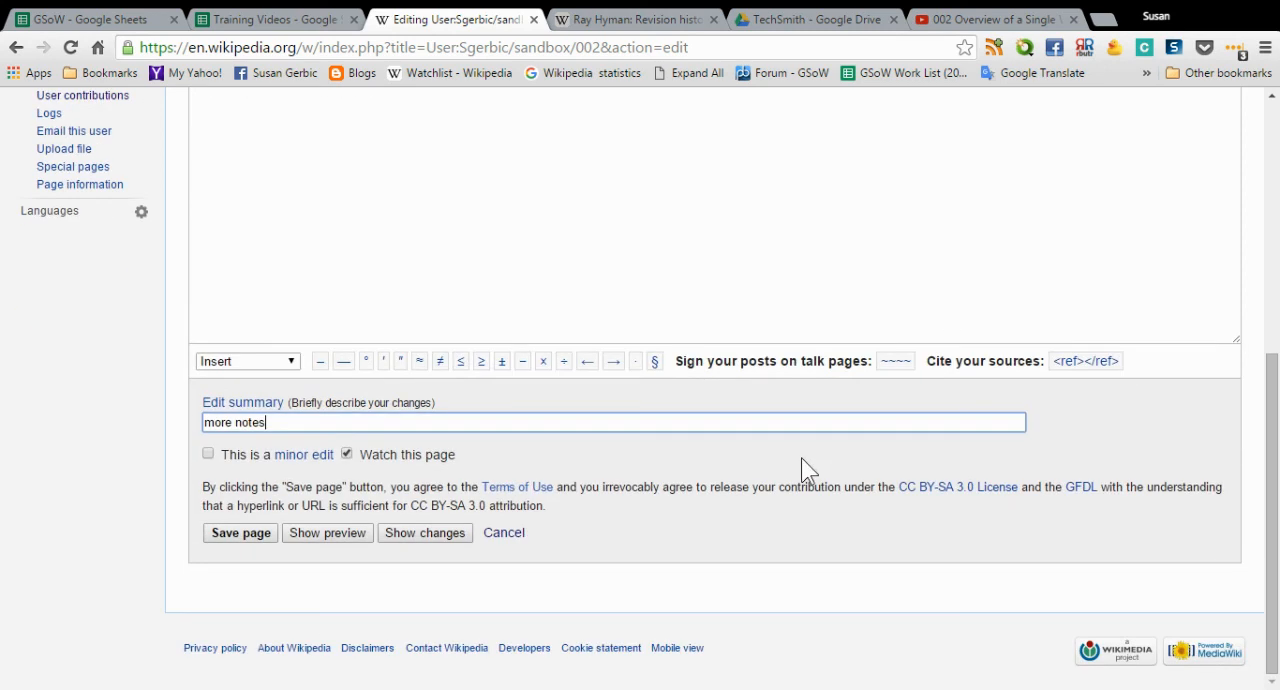
{"action": "left_click", "coordinate": [357, 535]}
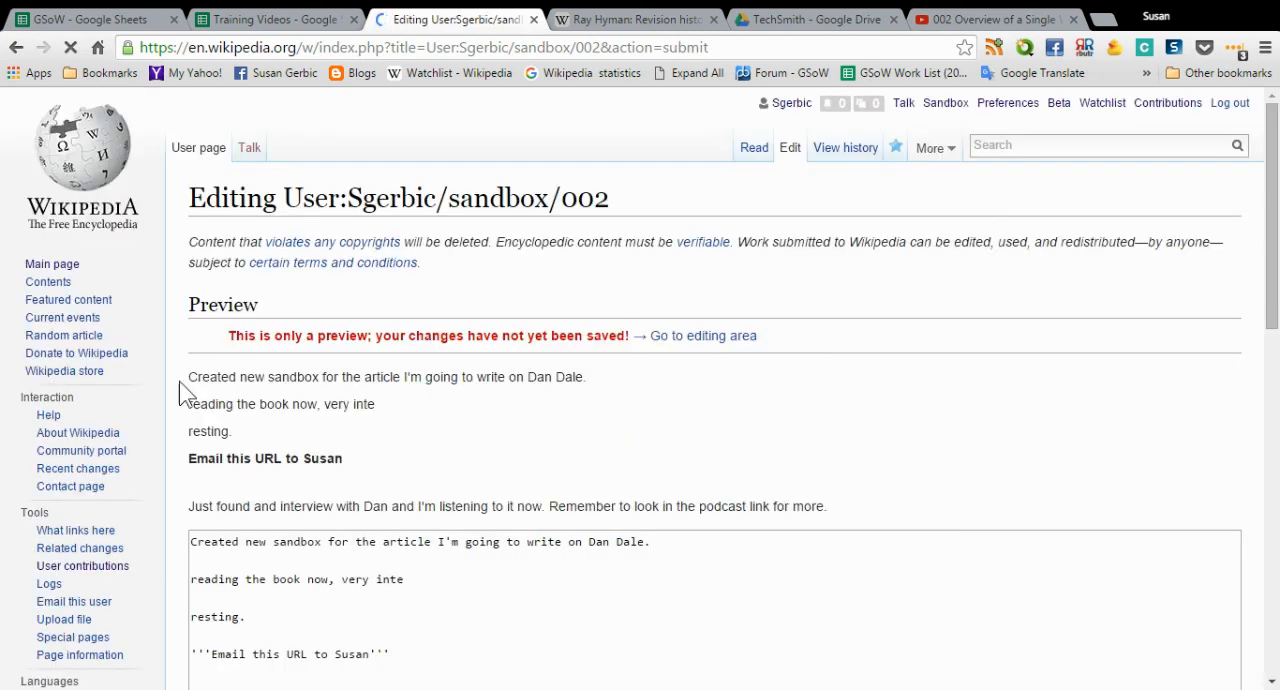
{"action": "scroll", "coordinate": [903, 513], "scroll_direction": "down", "scroll_amount": 5}
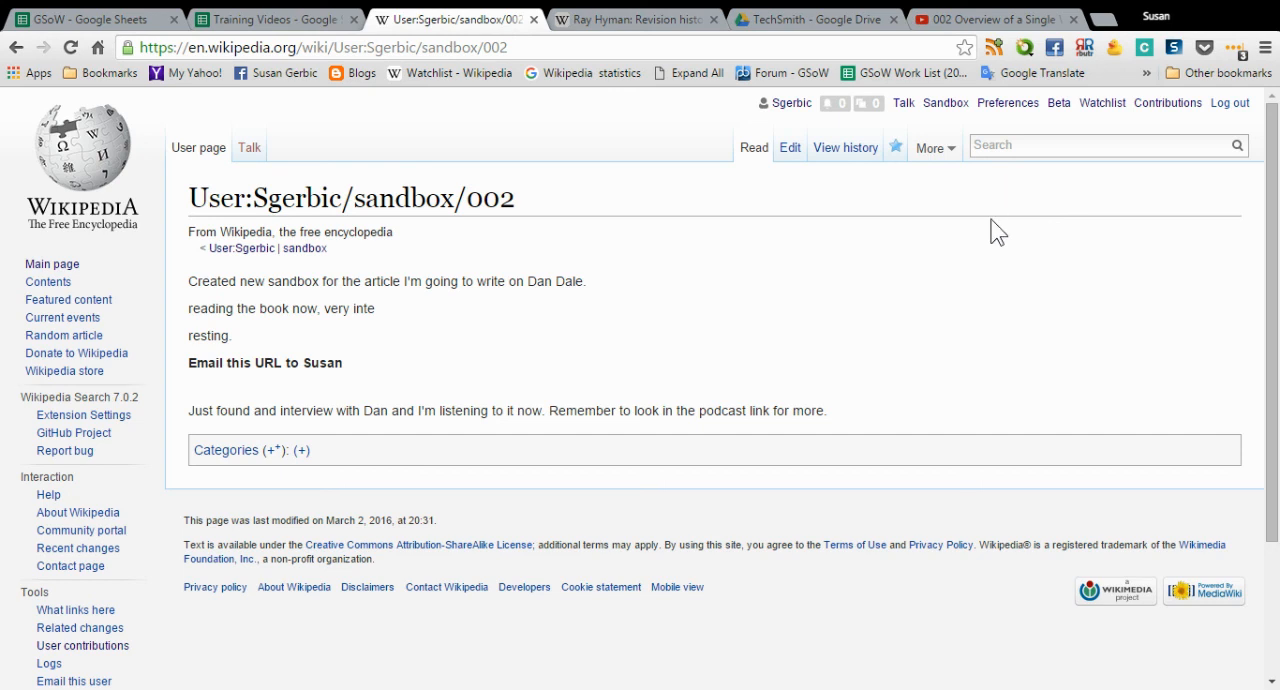
- Return to the main sandbox page
{"action": "left_click", "coordinate": [932, 106]}
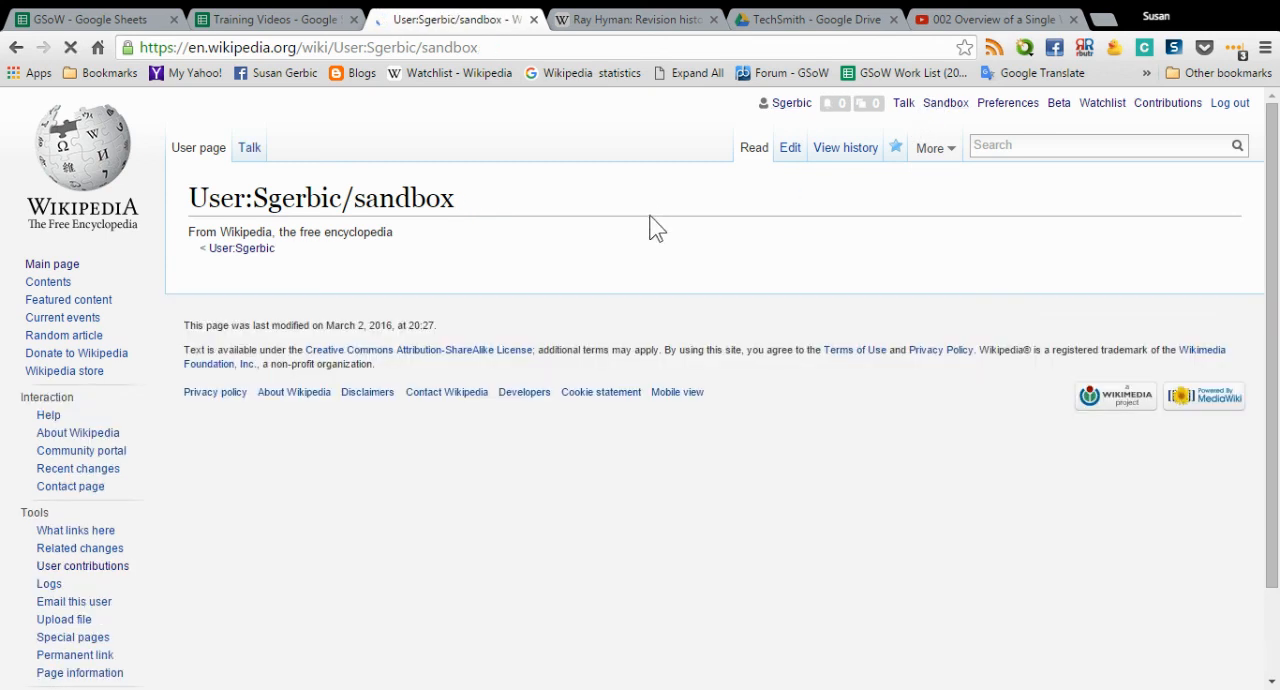